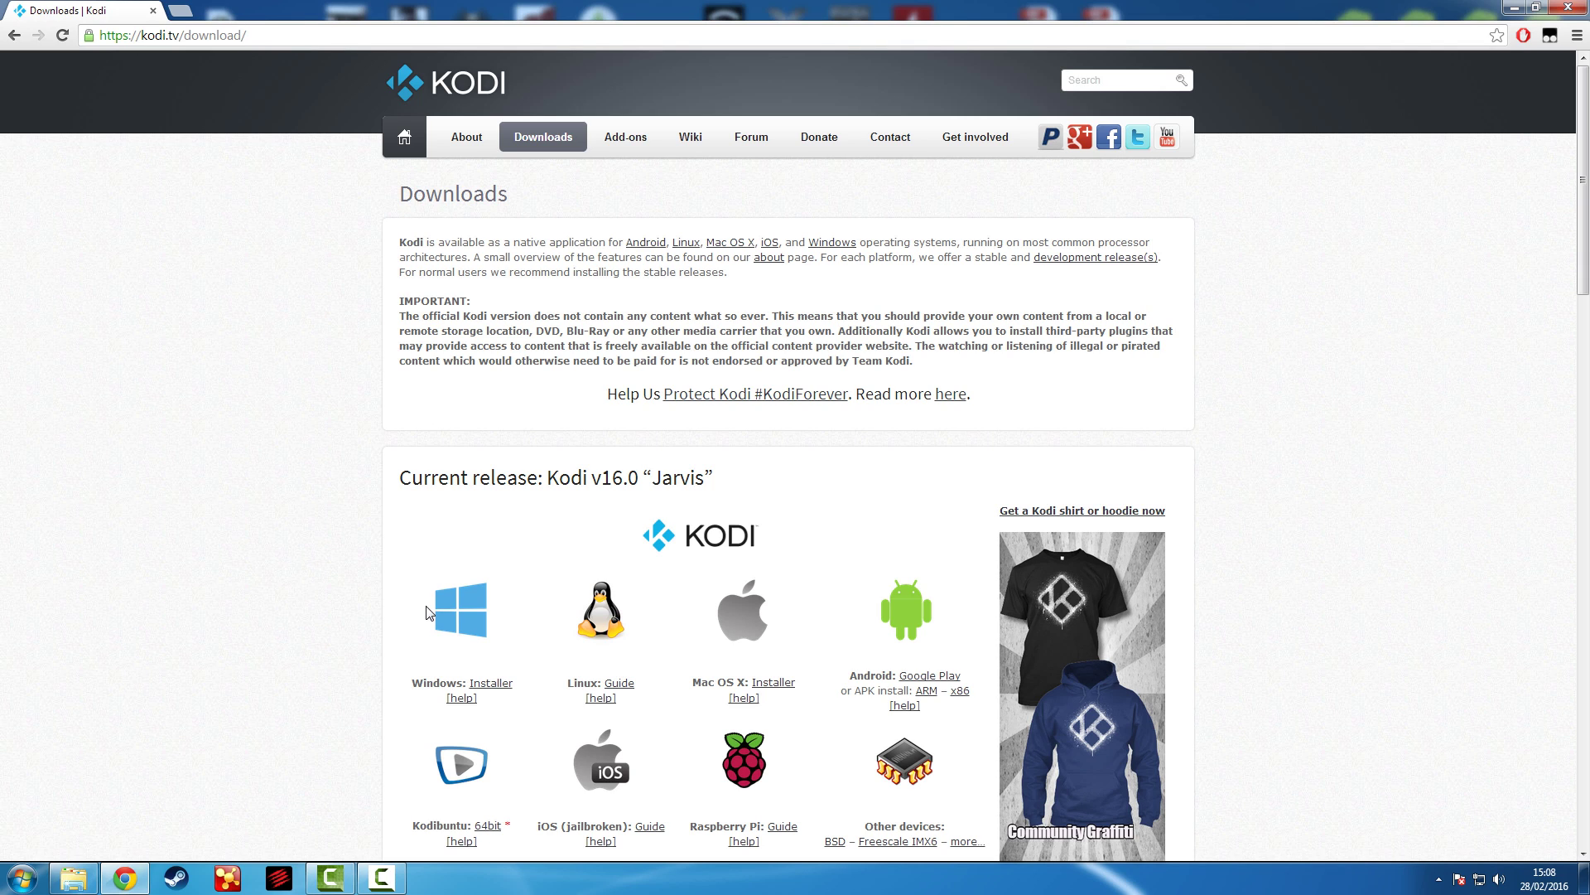
Start the kodi-16.0-Jarvis.exe Windows installer download, then cancel it from the download bar.
left_click(489, 693)
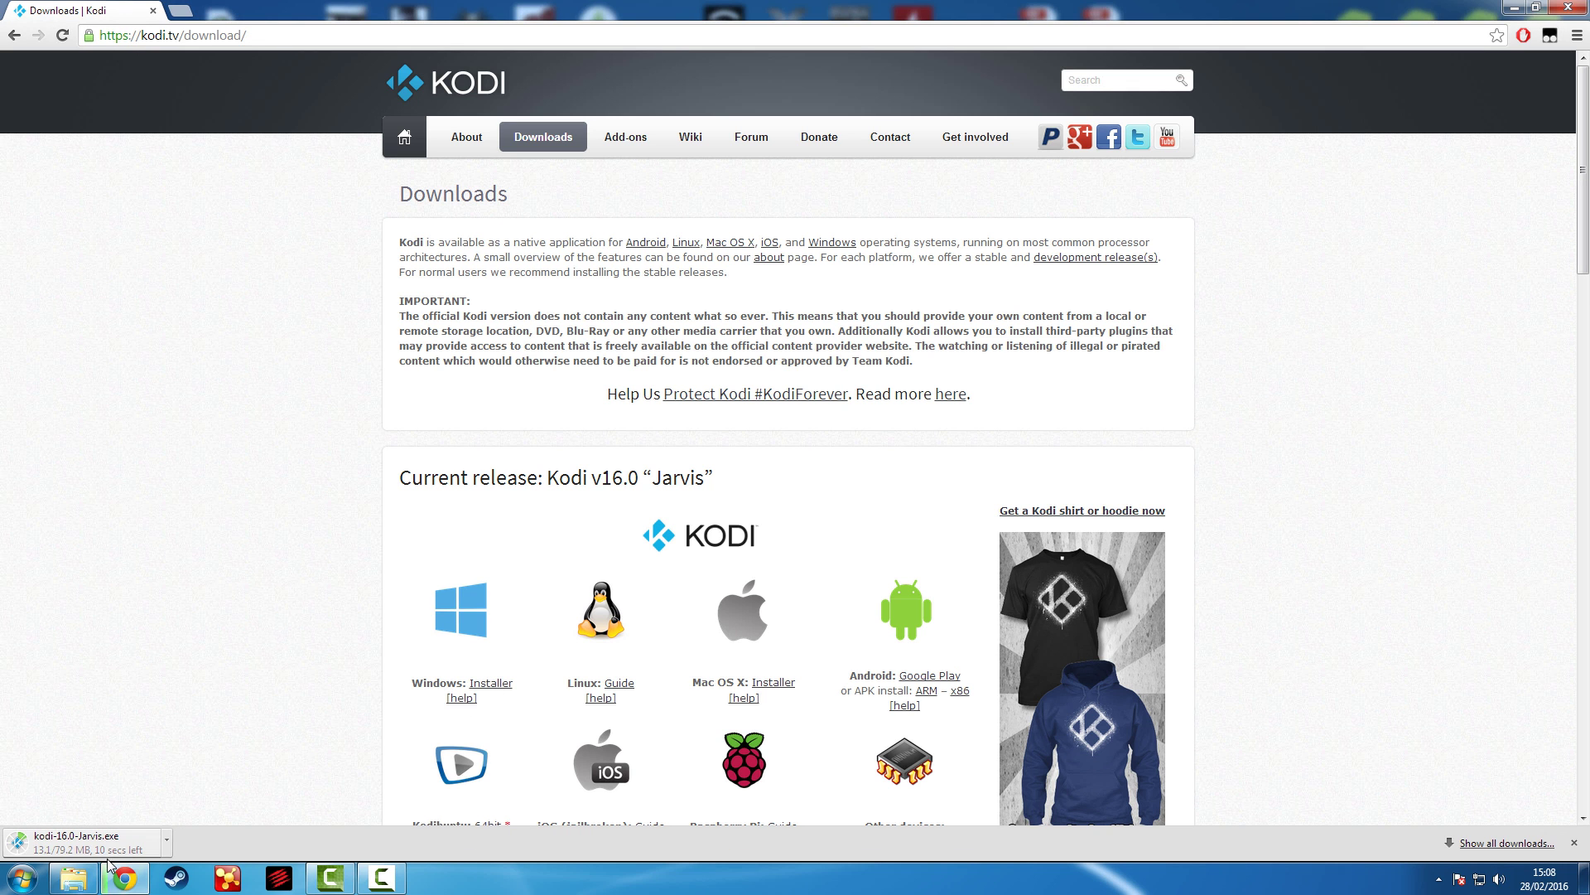
left_click(166, 839)
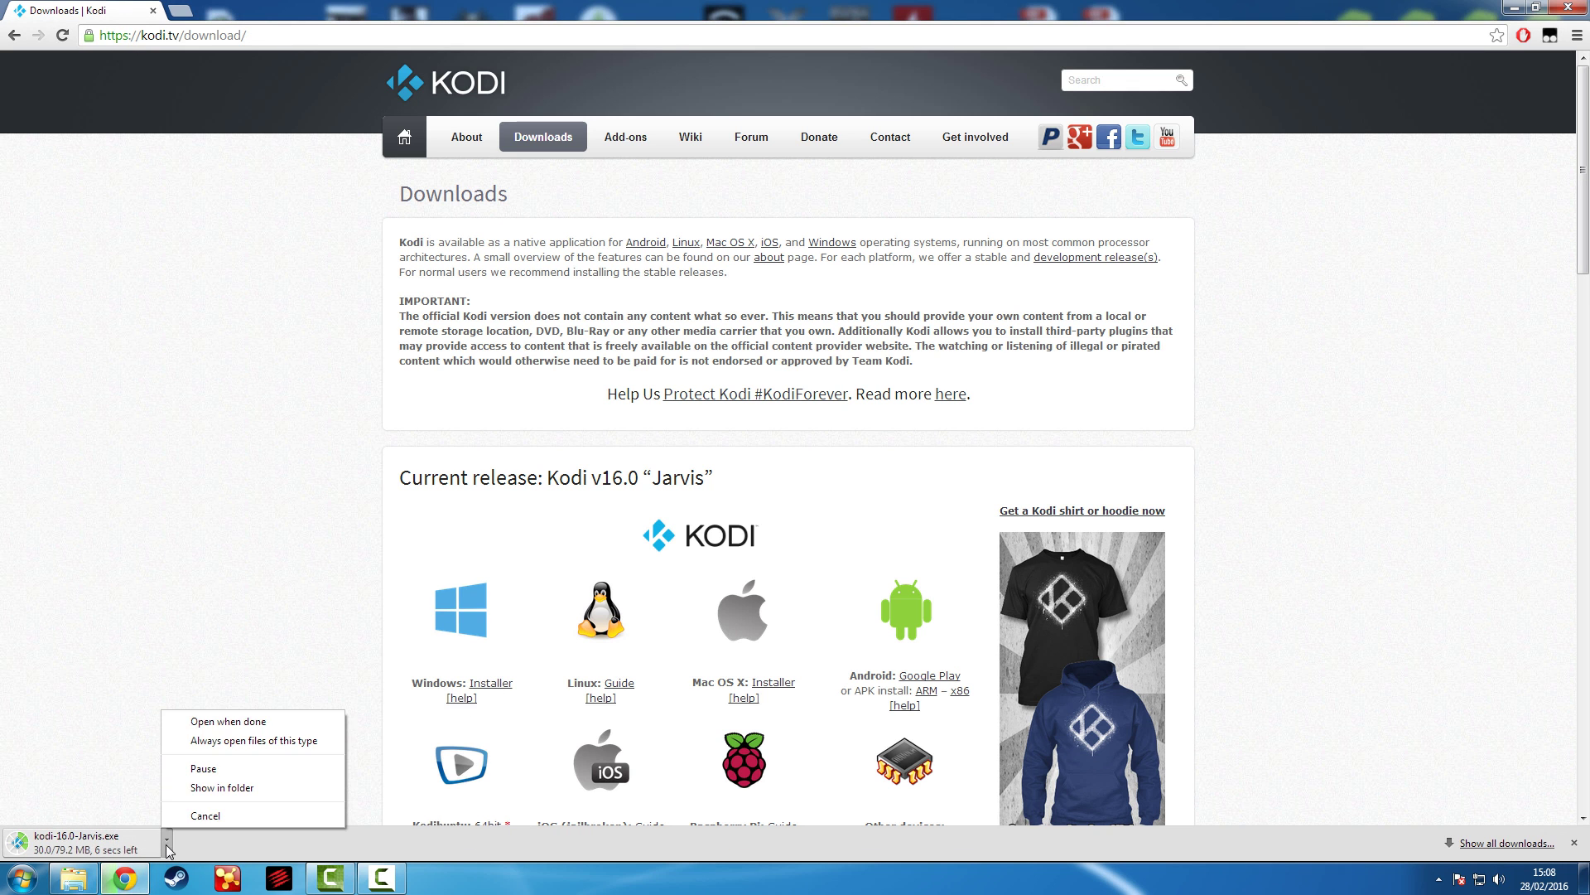
left_click(199, 820)
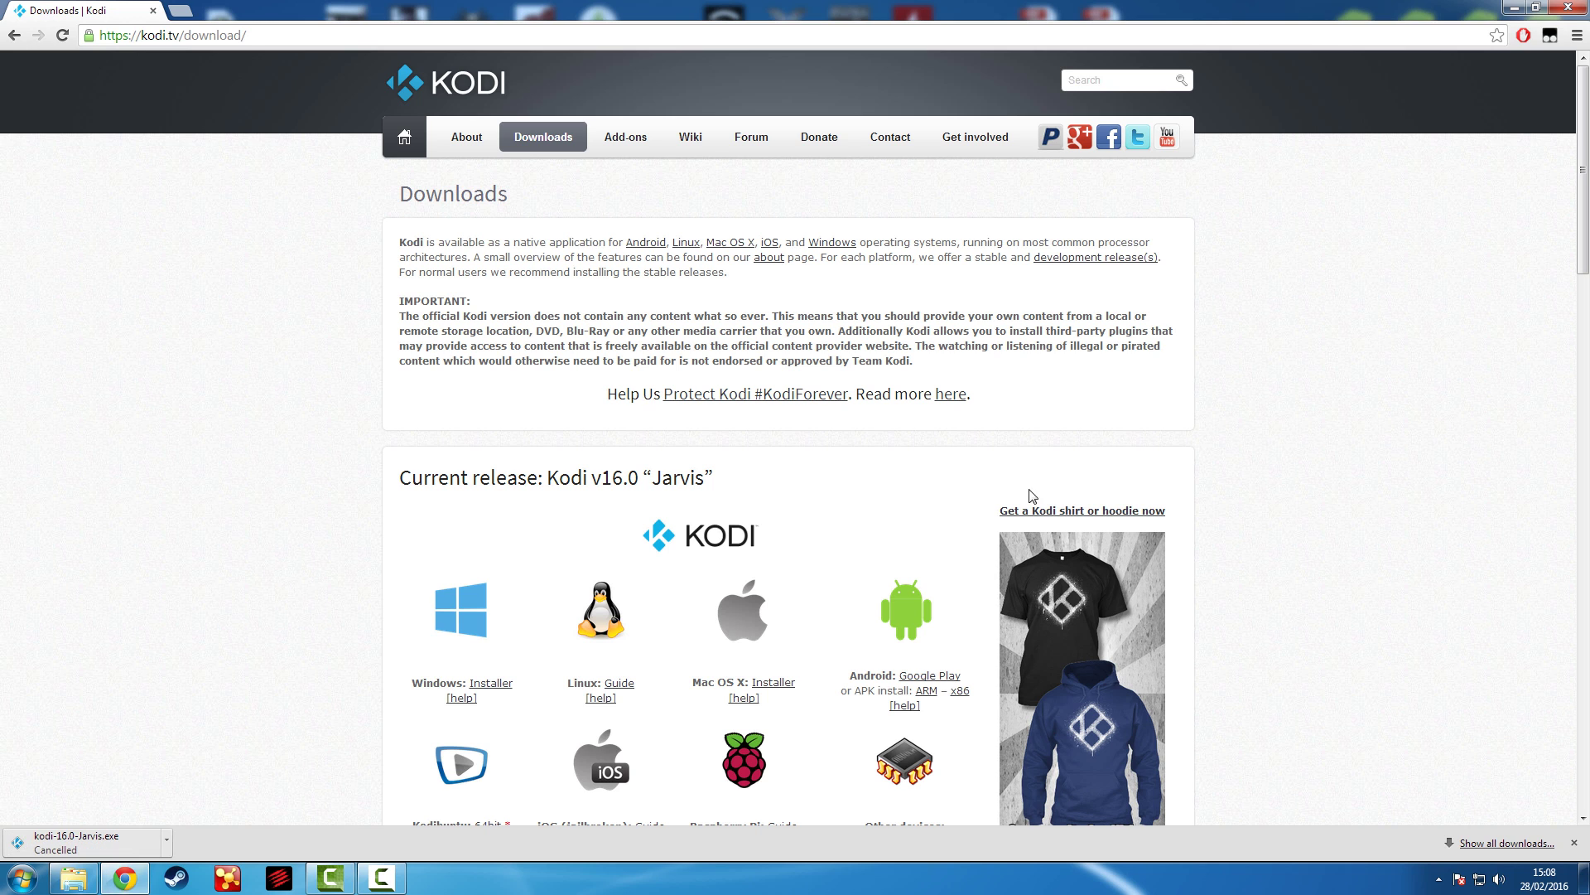
Minimise Chrome and launch the kodi-16.0-Jarvis installer from the desktop.
left_click(1509, 8)
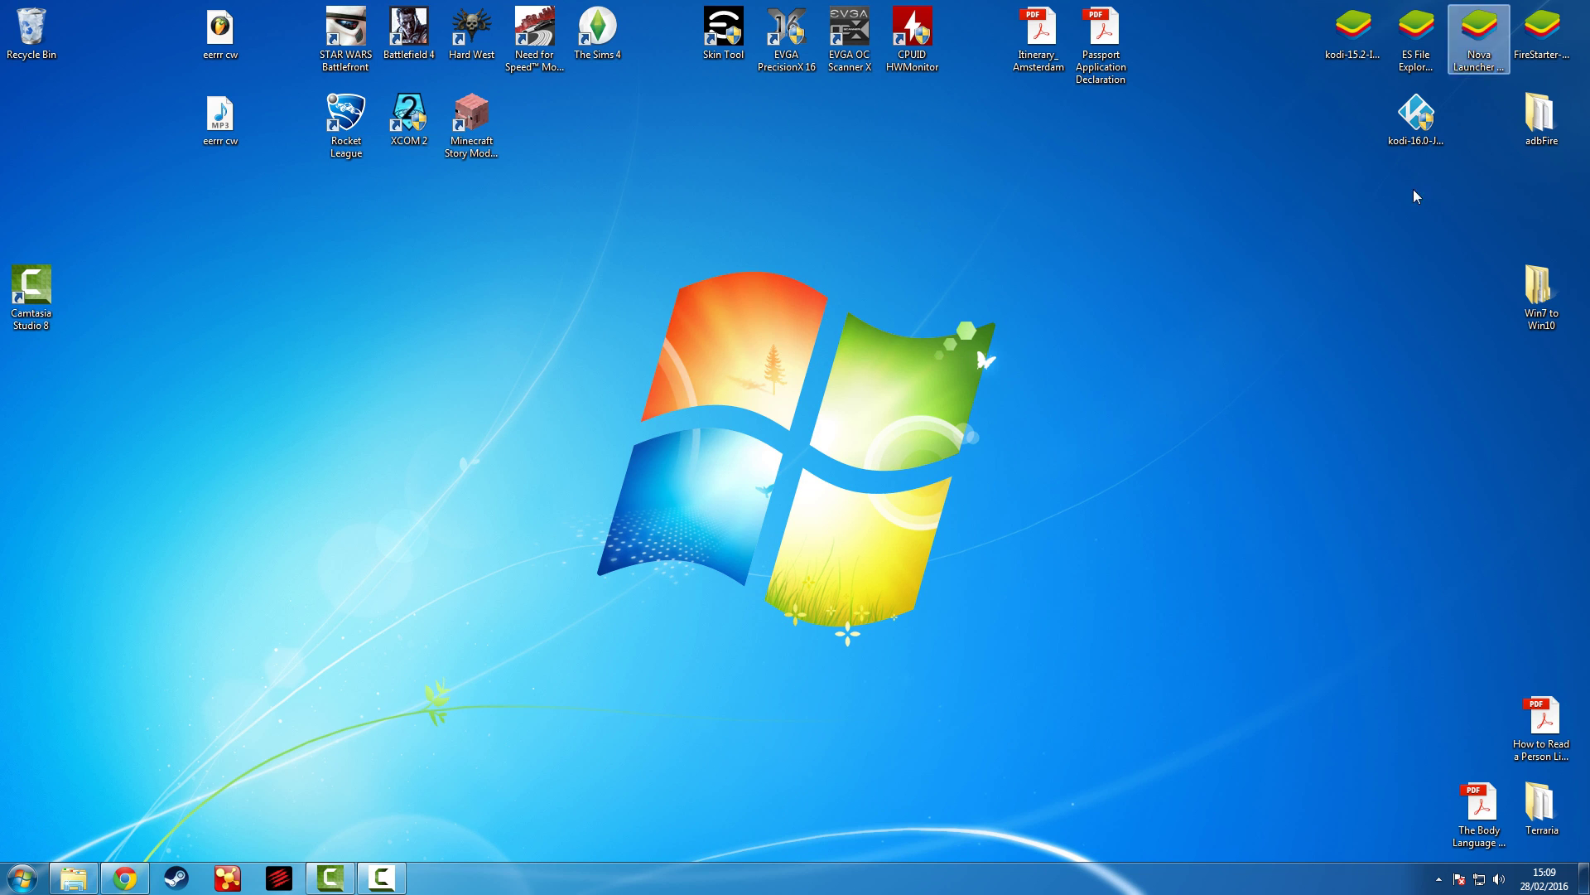
left_click_drag(1424, 145, 1396, 168)
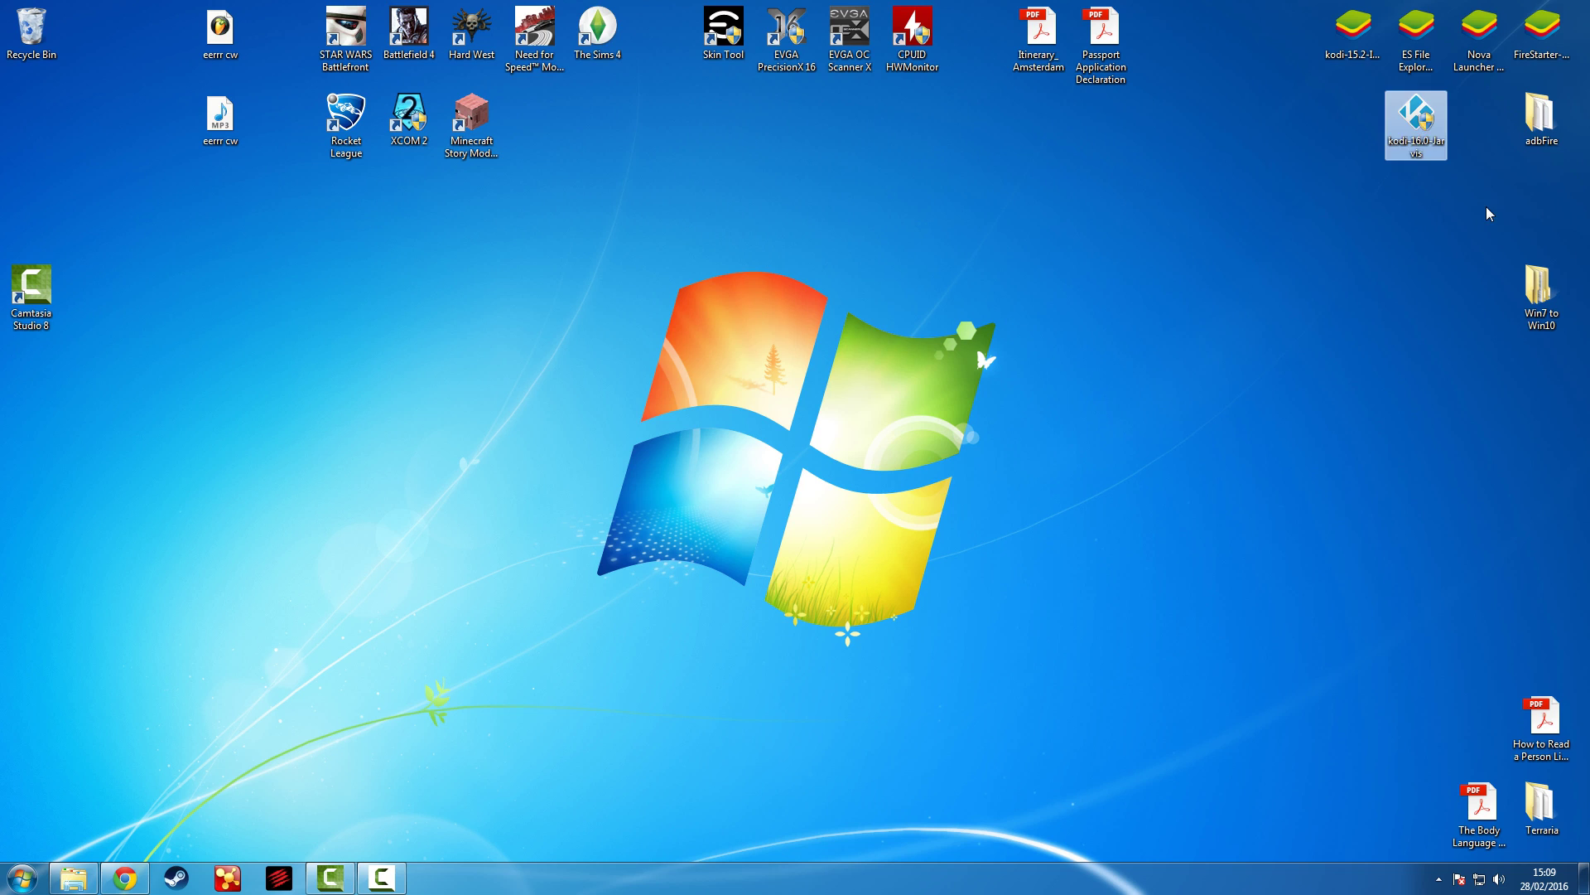
mouse_move(1420, 146)
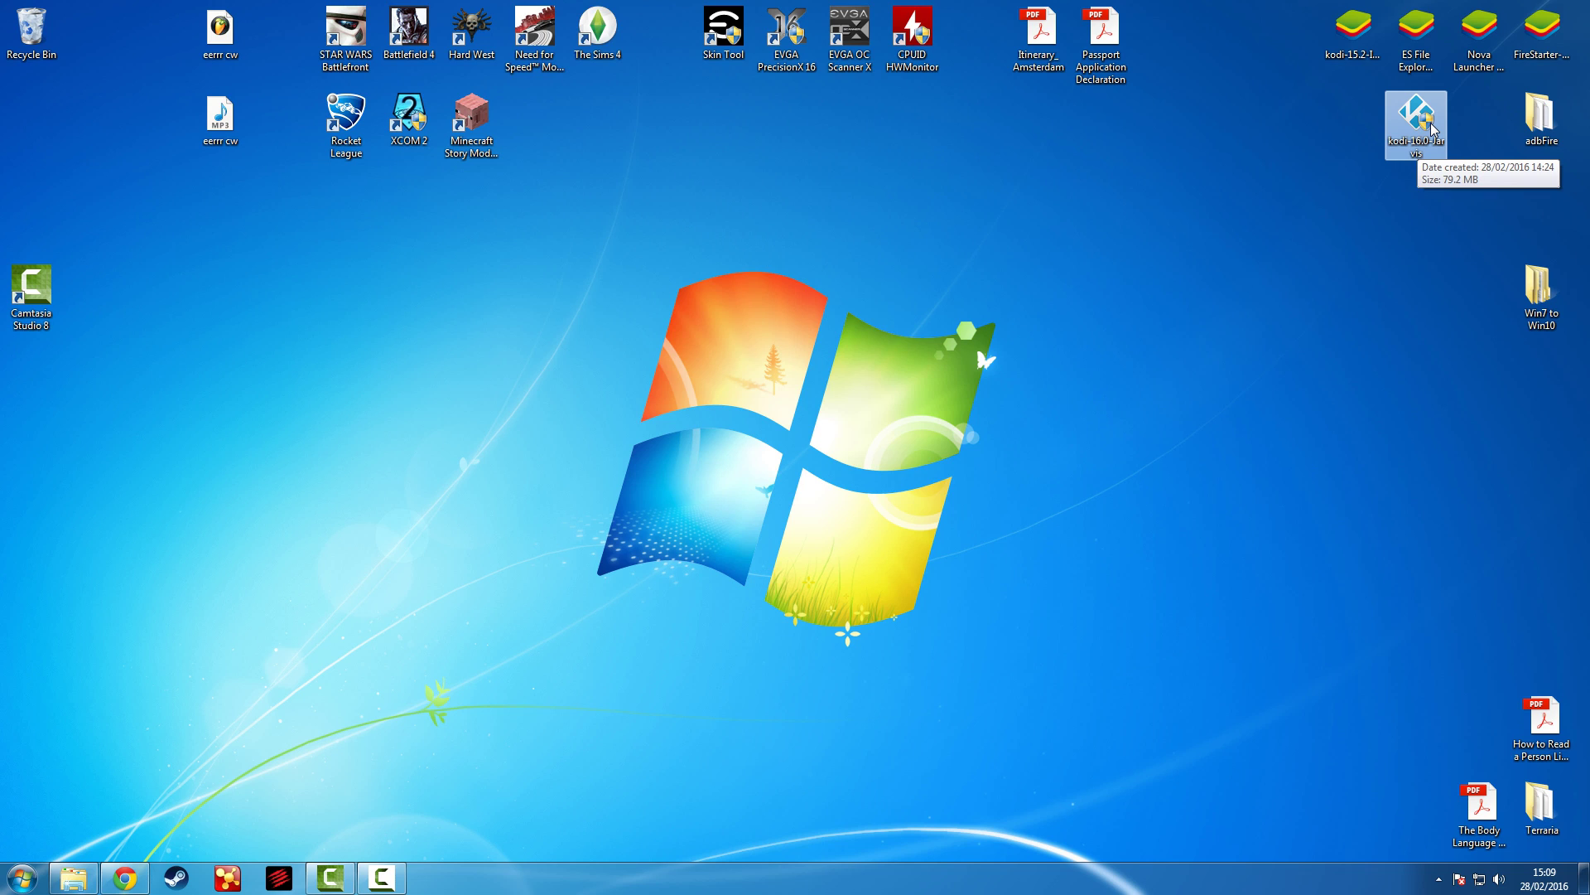
double_click(1430, 126)
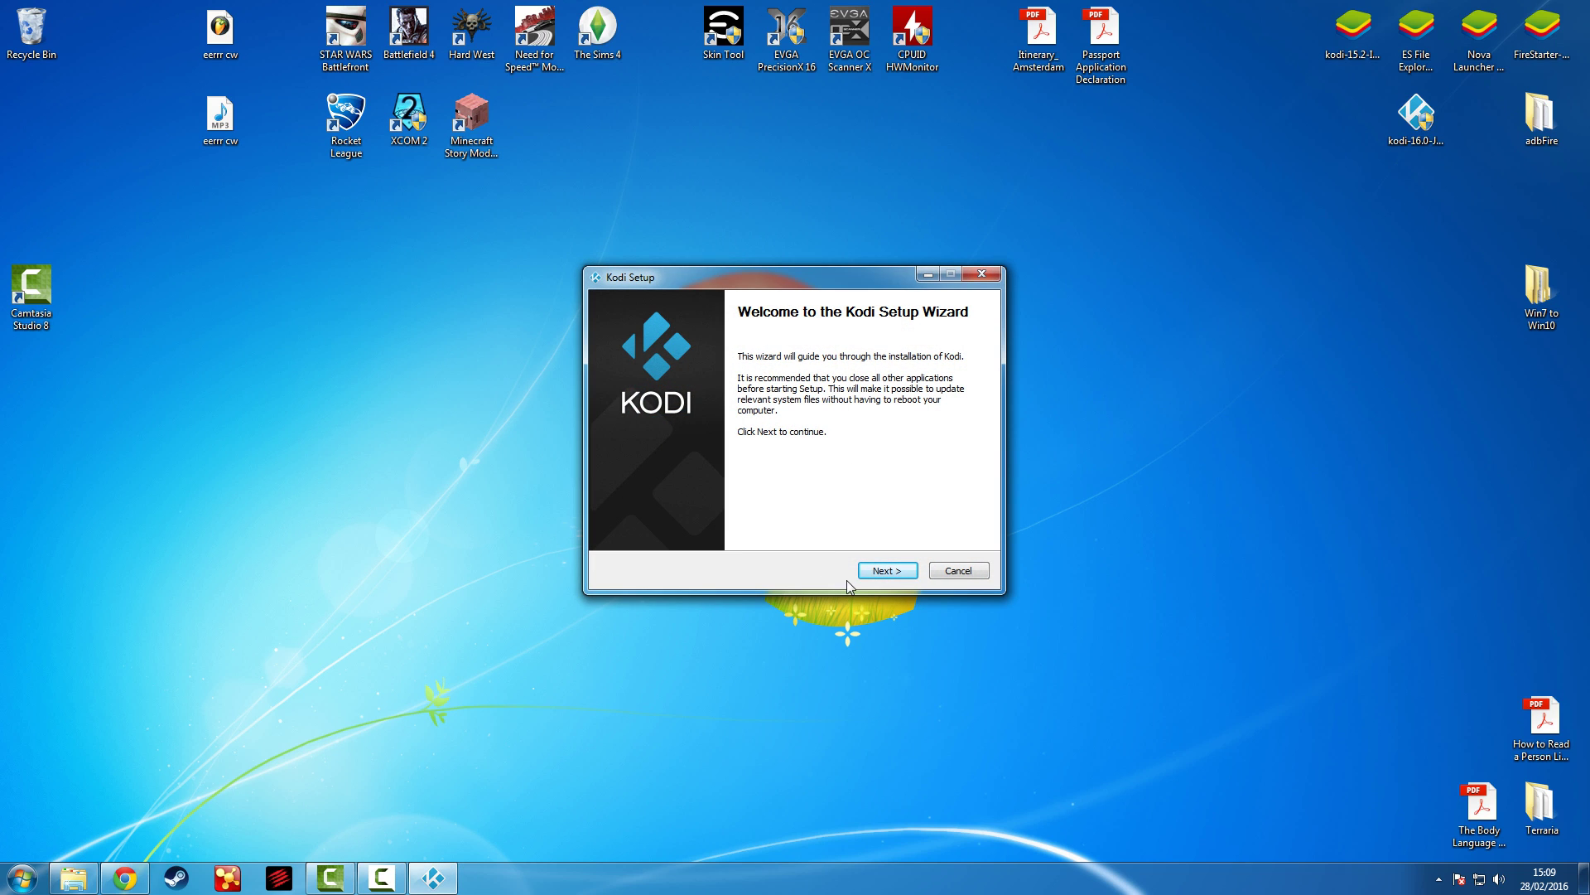
Pass the welcome page, accept the licence and keep the Full component selection.
left_click(898, 574)
scroll(905, 569, "down", 5)
scroll(904, 570, "down", 1)
left_click(893, 573)
scroll(861, 496, "down", 3)
scroll(861, 495, "up", 3)
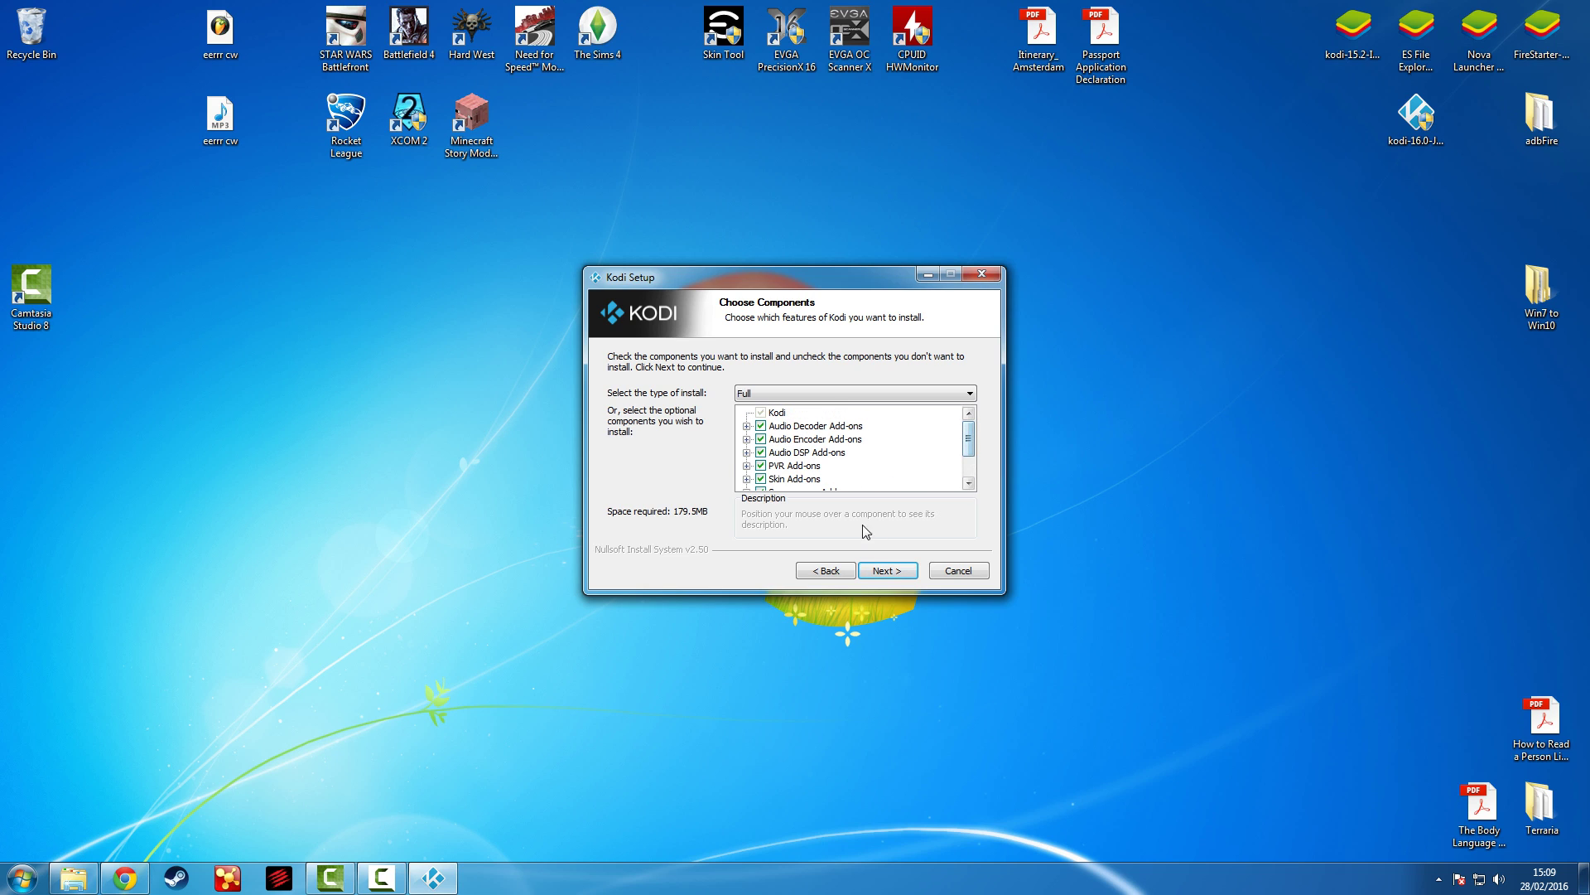
left_click(887, 570)
Install Kodi to the default location, view the details log, and close the finished wizard.
left_click(901, 576)
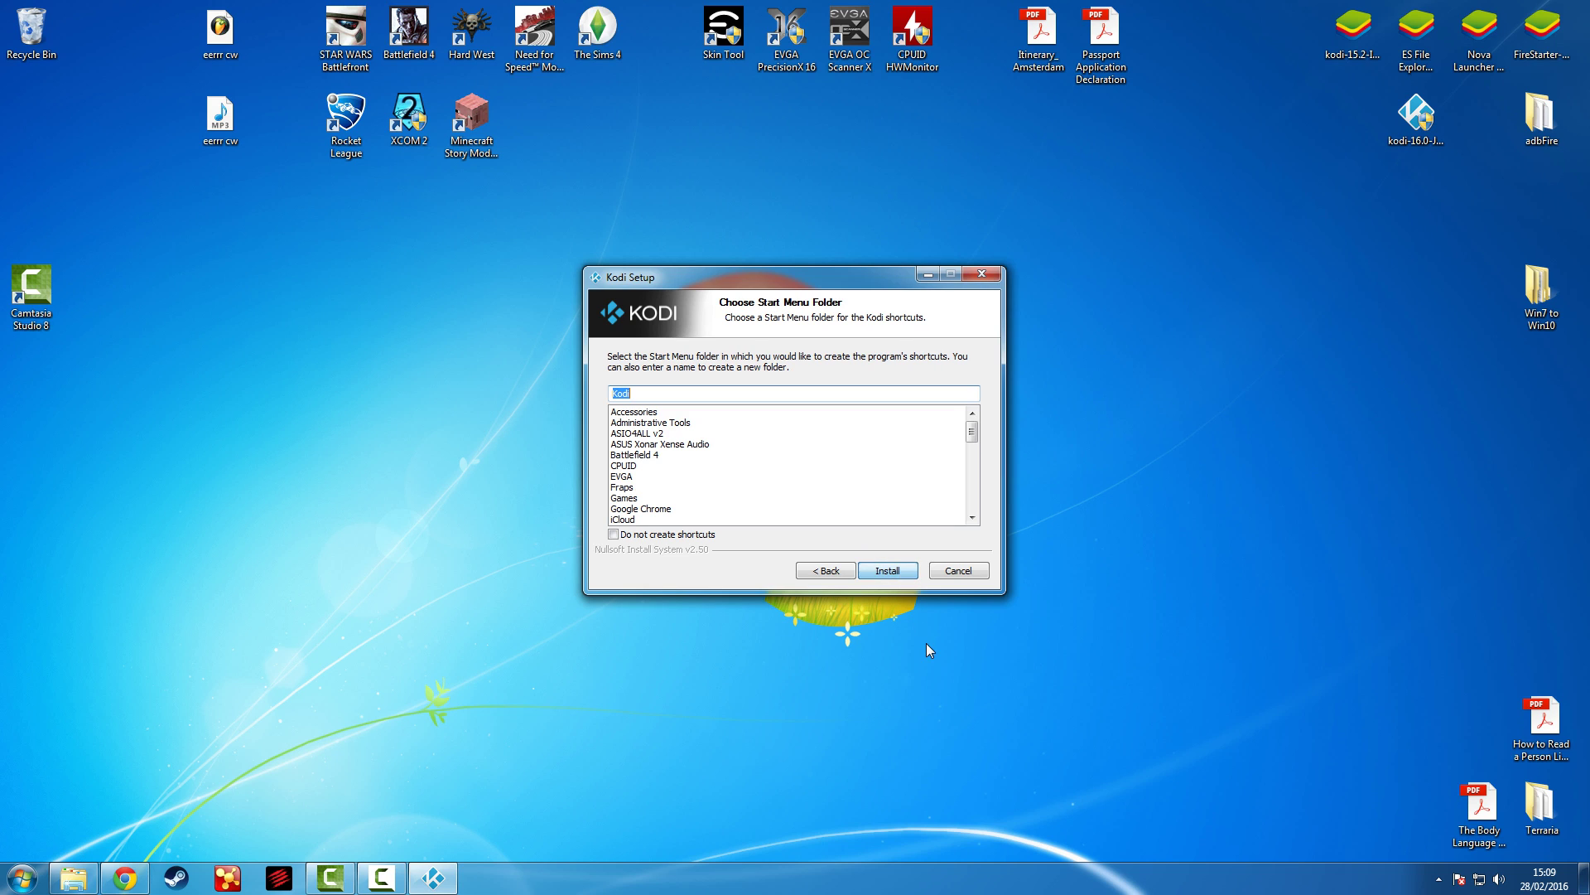
left_click(883, 570)
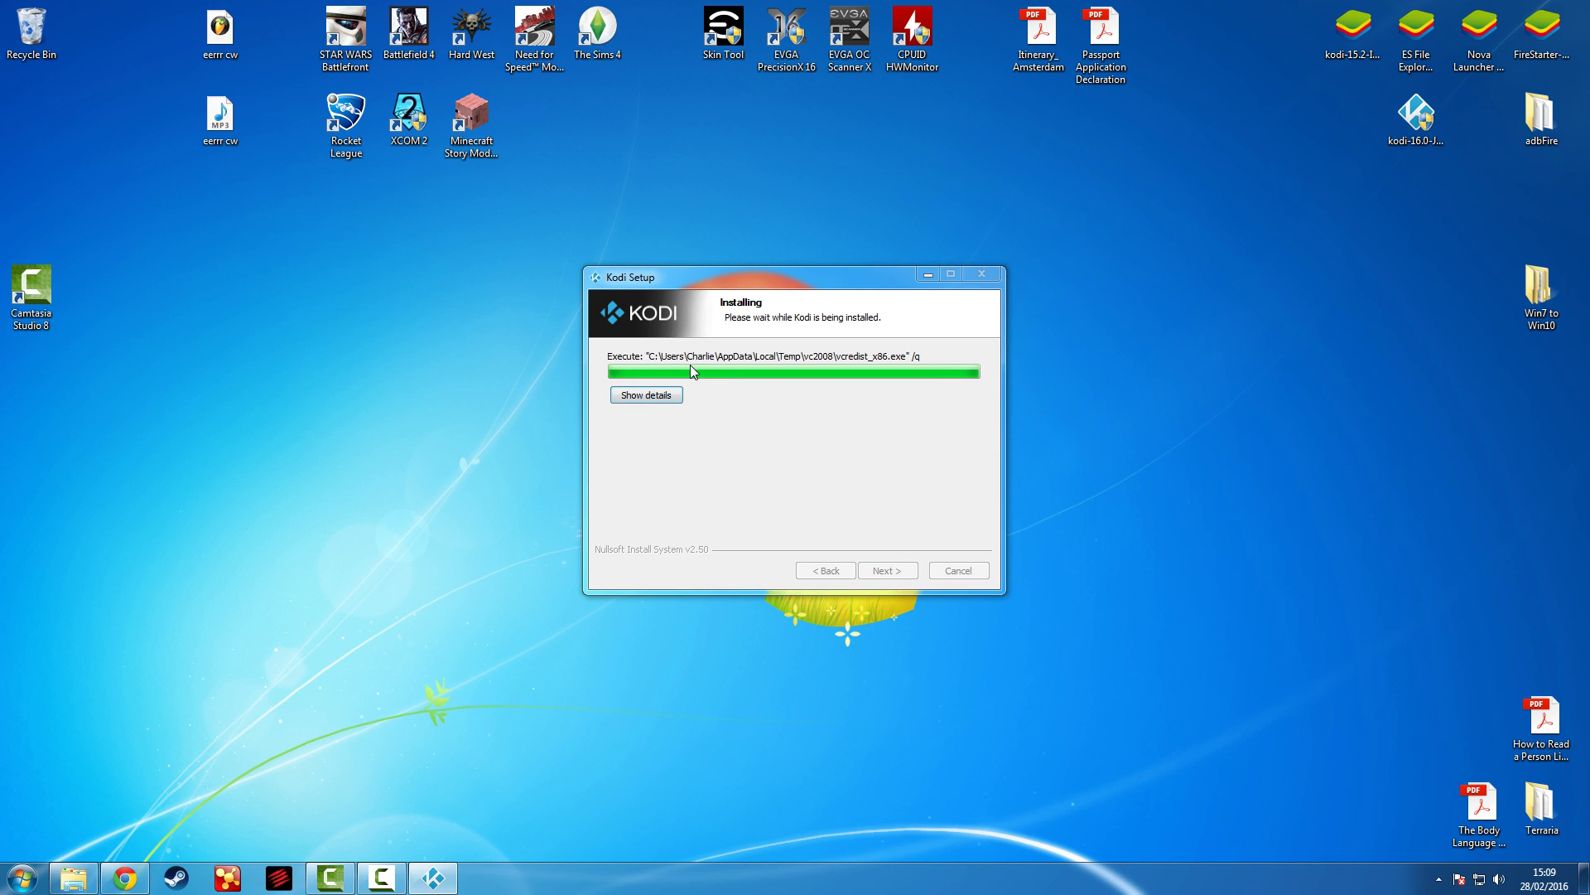
left_click(673, 397)
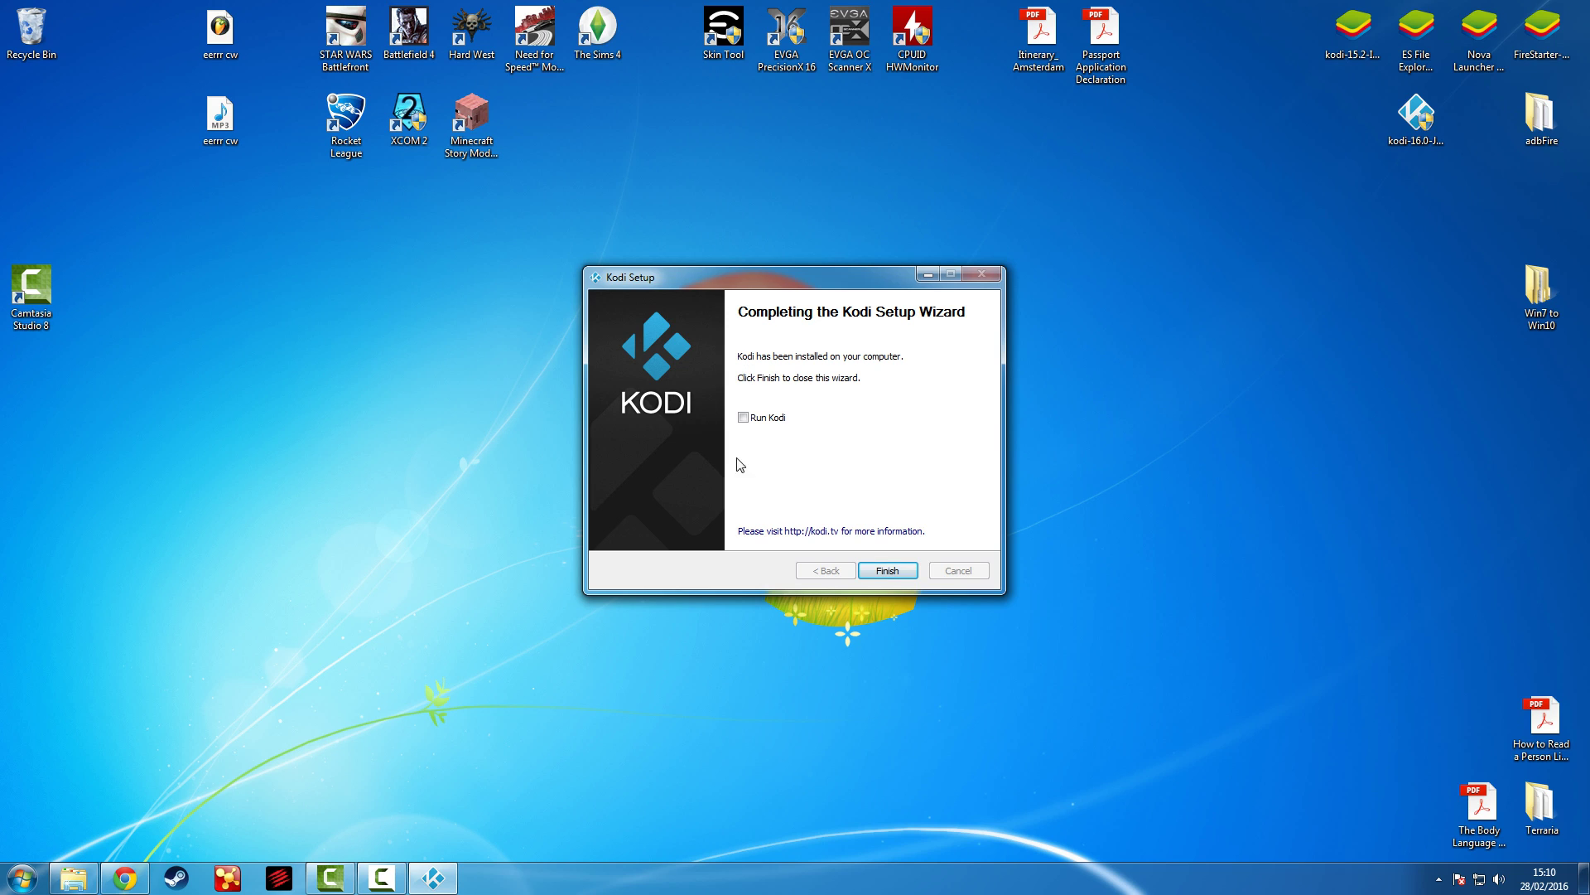
left_click(888, 570)
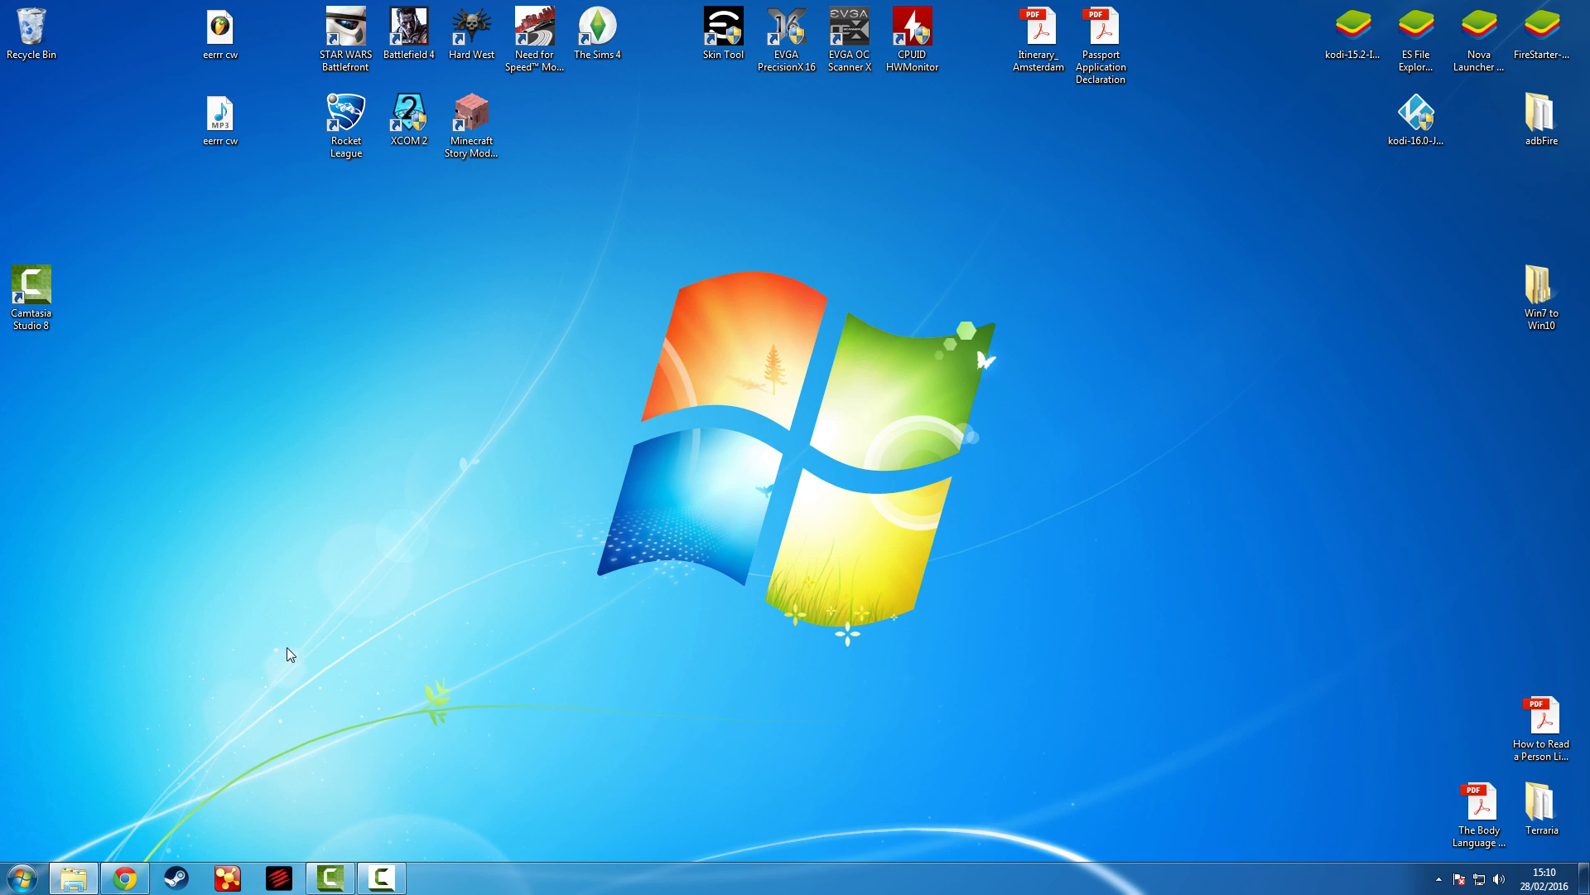
Launch Kodi from the Start menu's All Programs list.
left_click(23, 877)
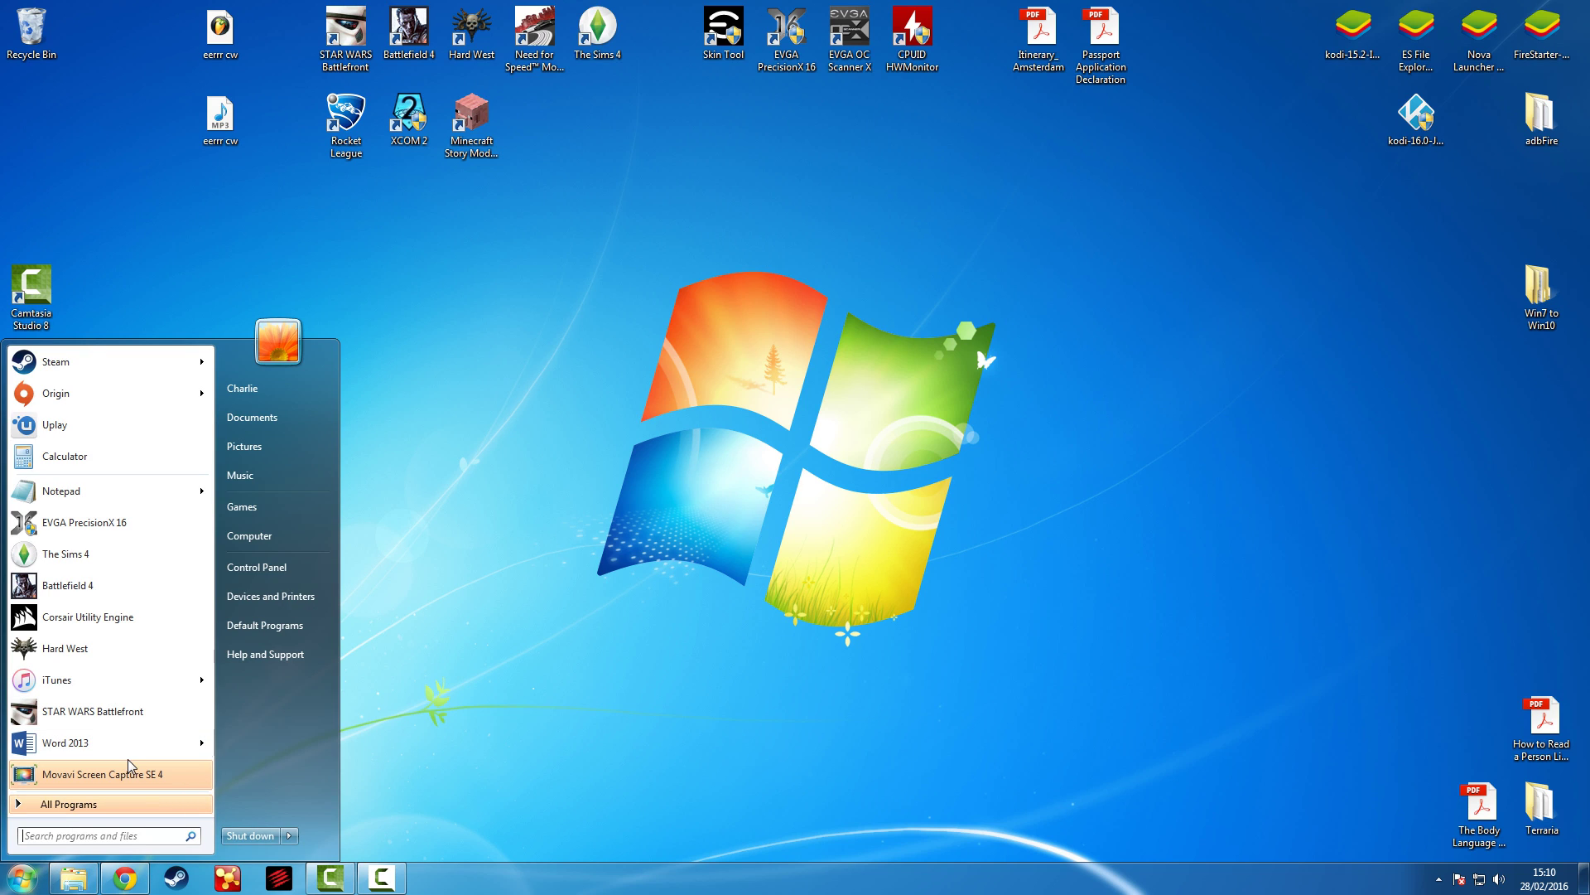
left_click(129, 805)
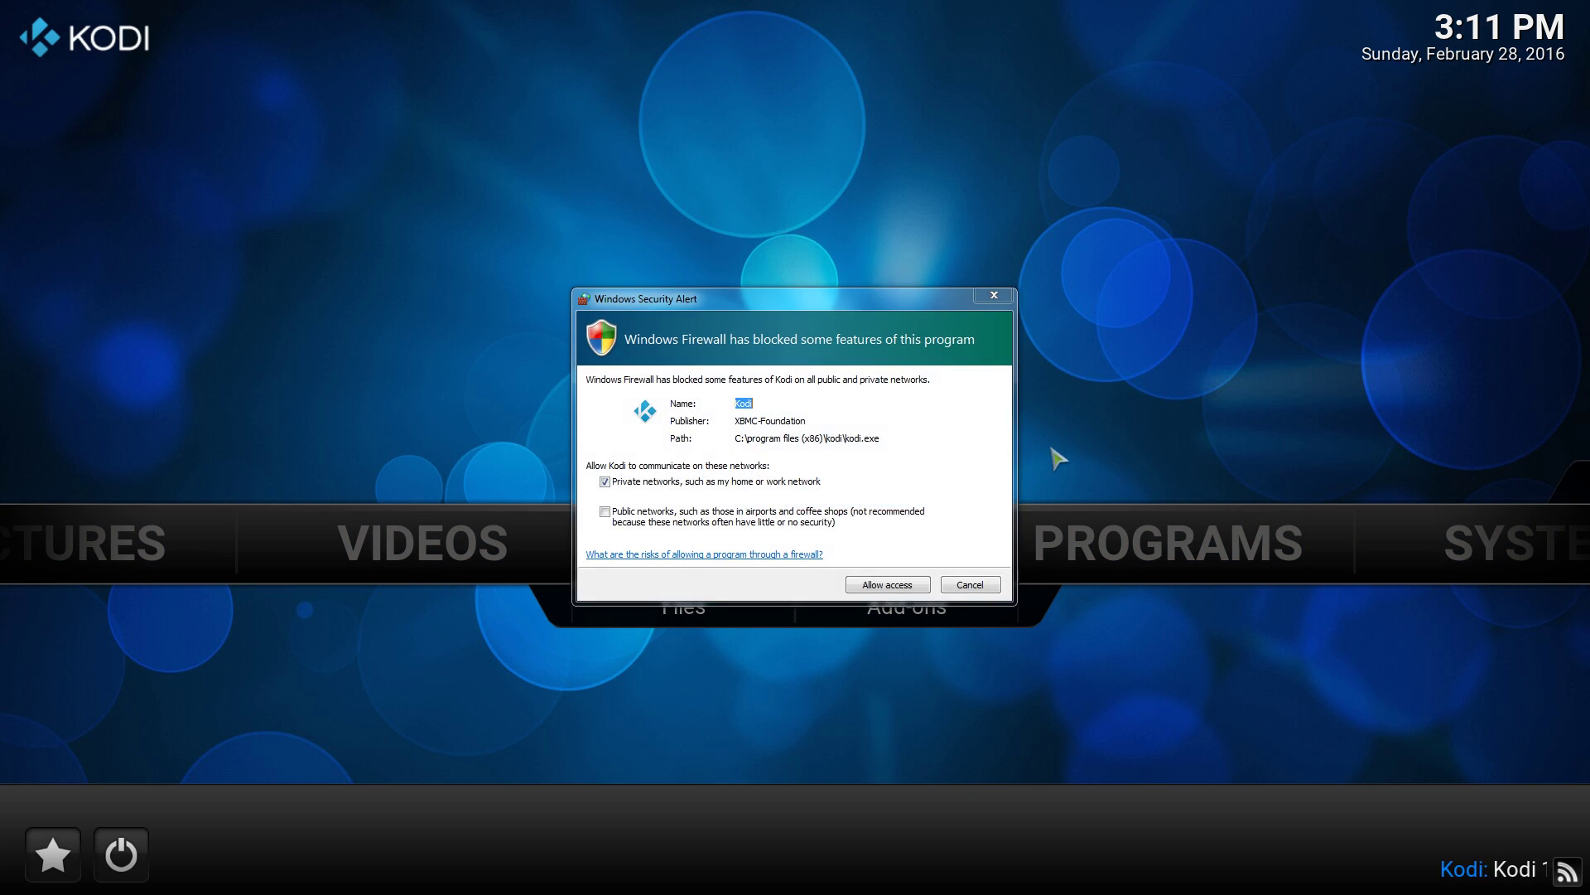
Allow Kodi network access through the firewall, then briefly browse the home menu and Settings.
left_click(890, 584)
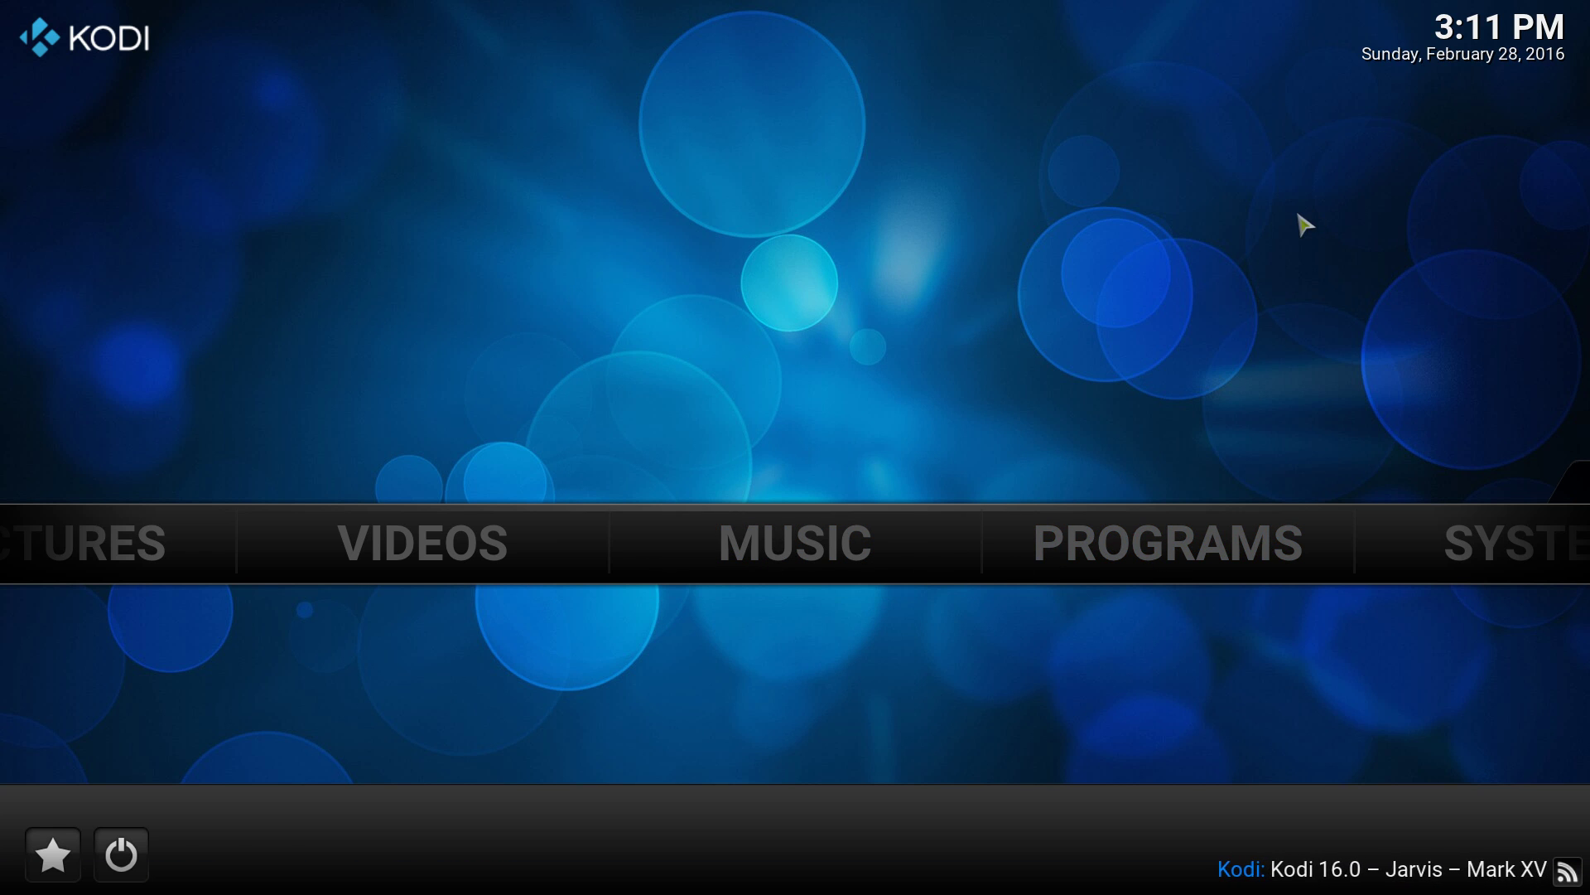
key("Left")
key("Left")
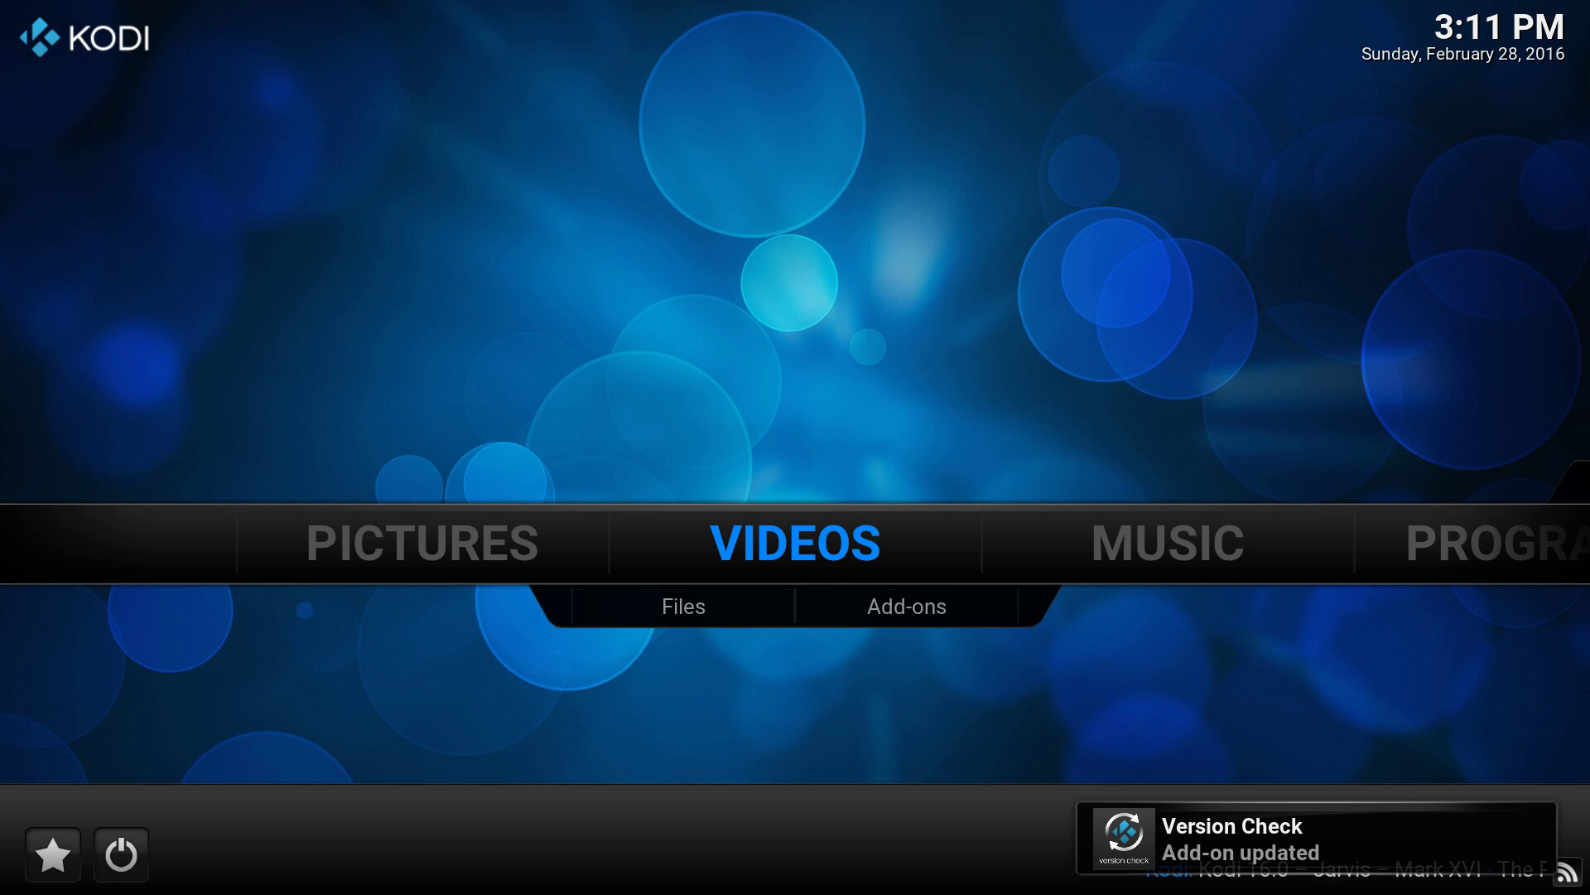
key("Right")
key("Right")
key("Right")
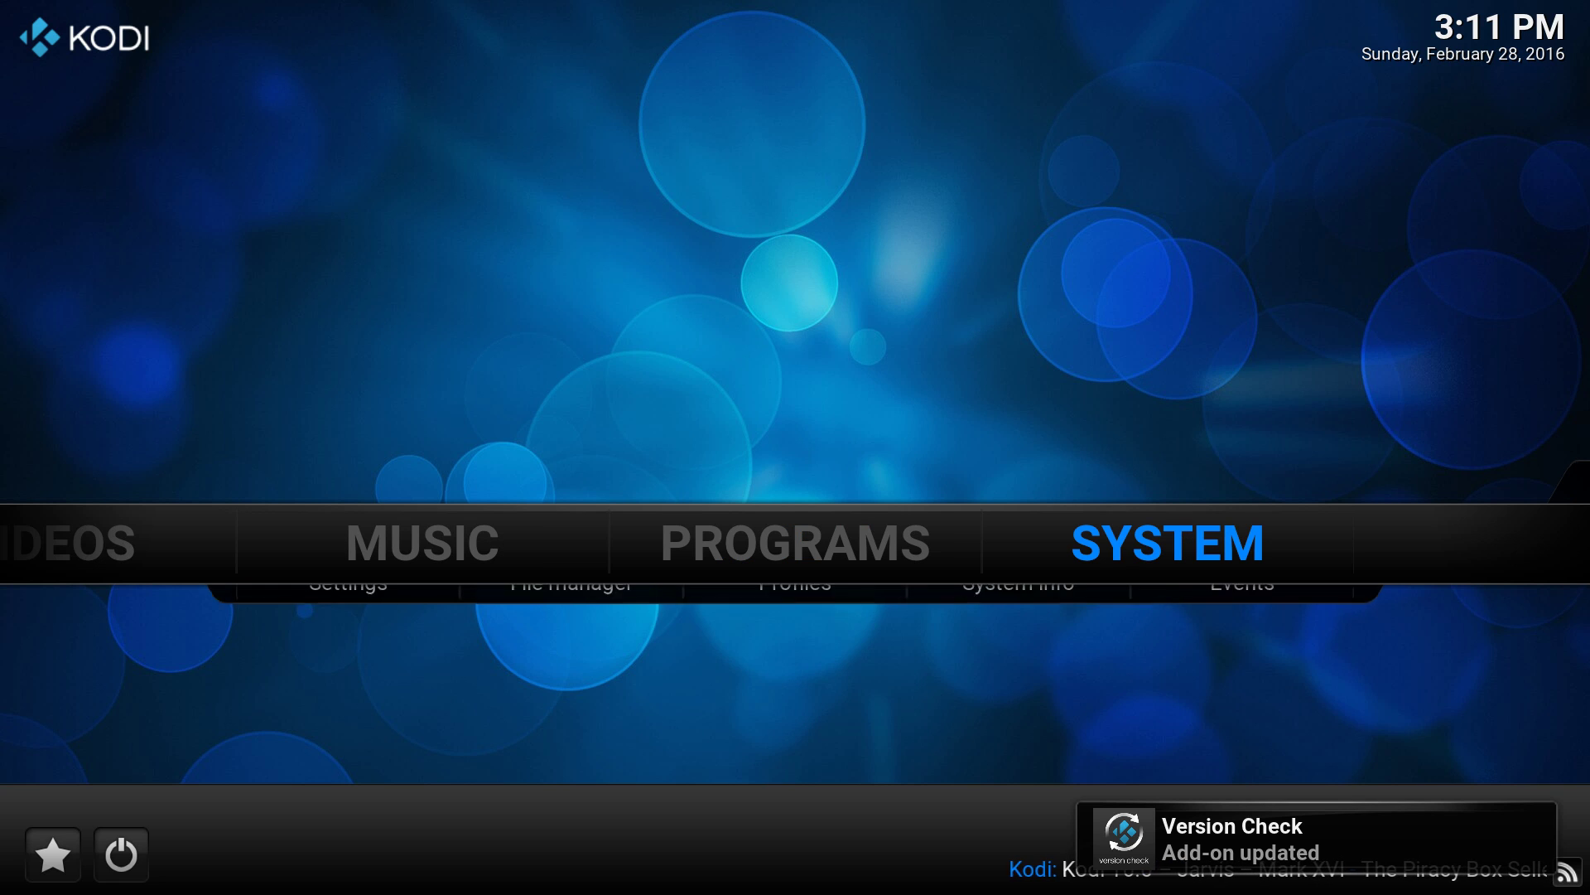
key("Left")
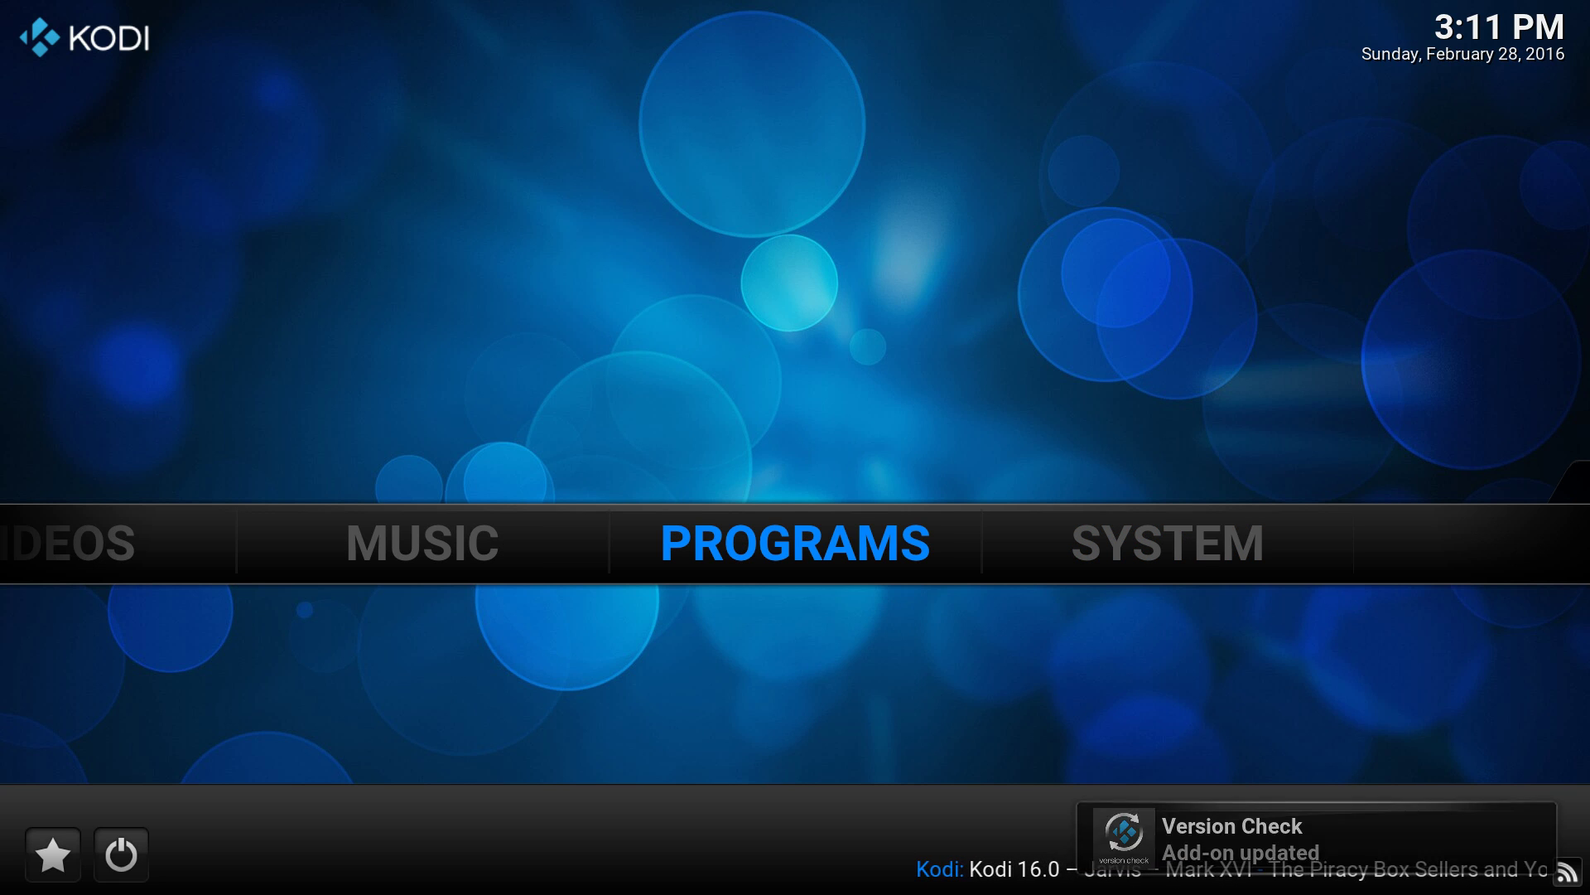
key("Right")
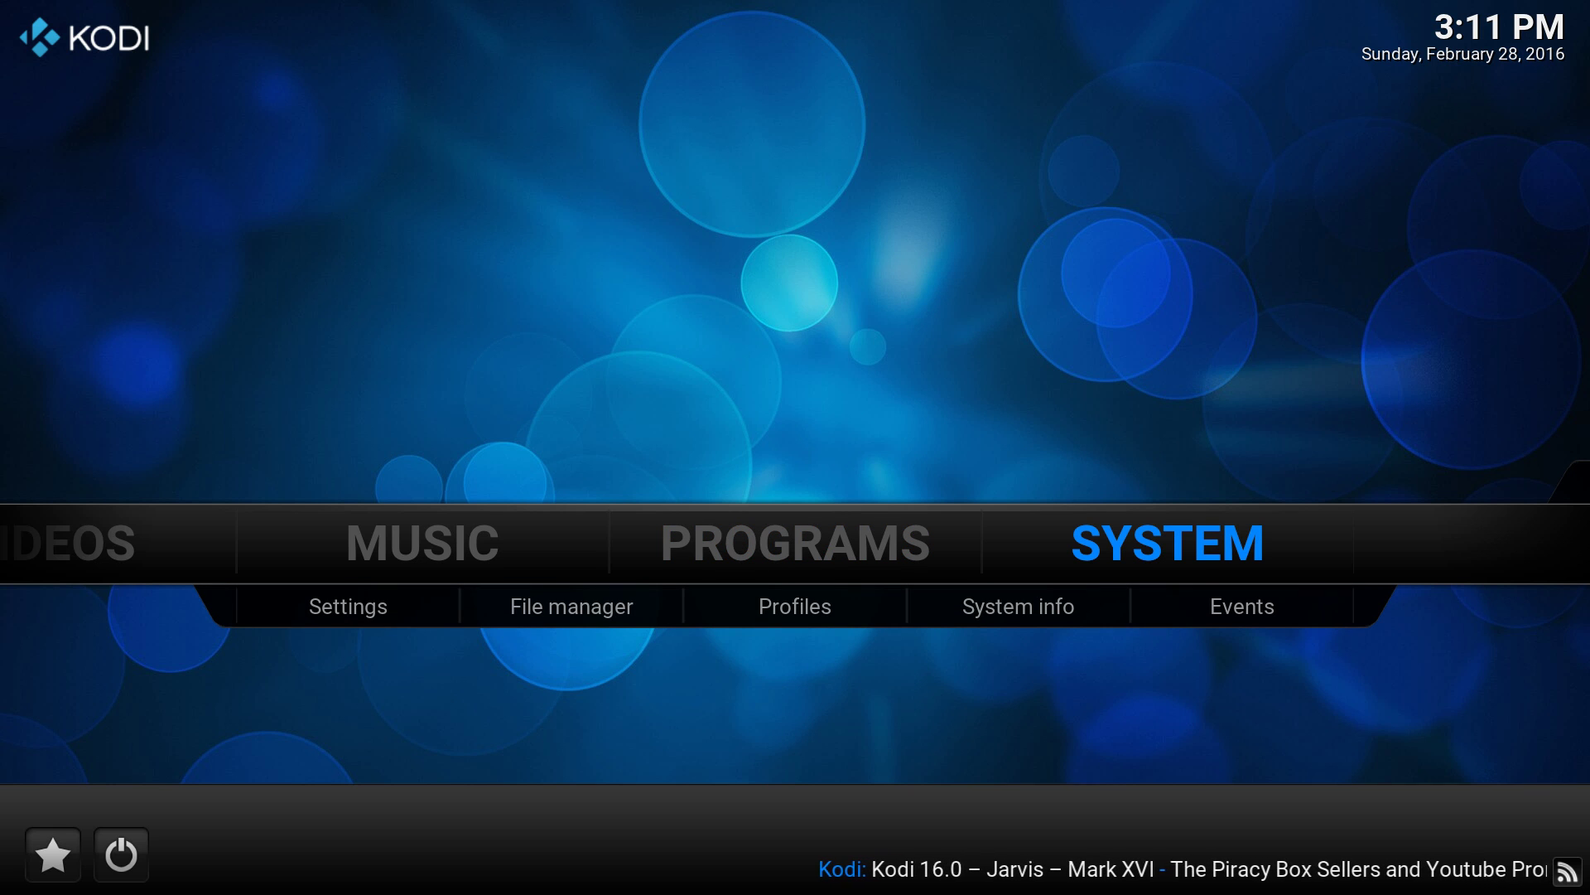
key("Down")
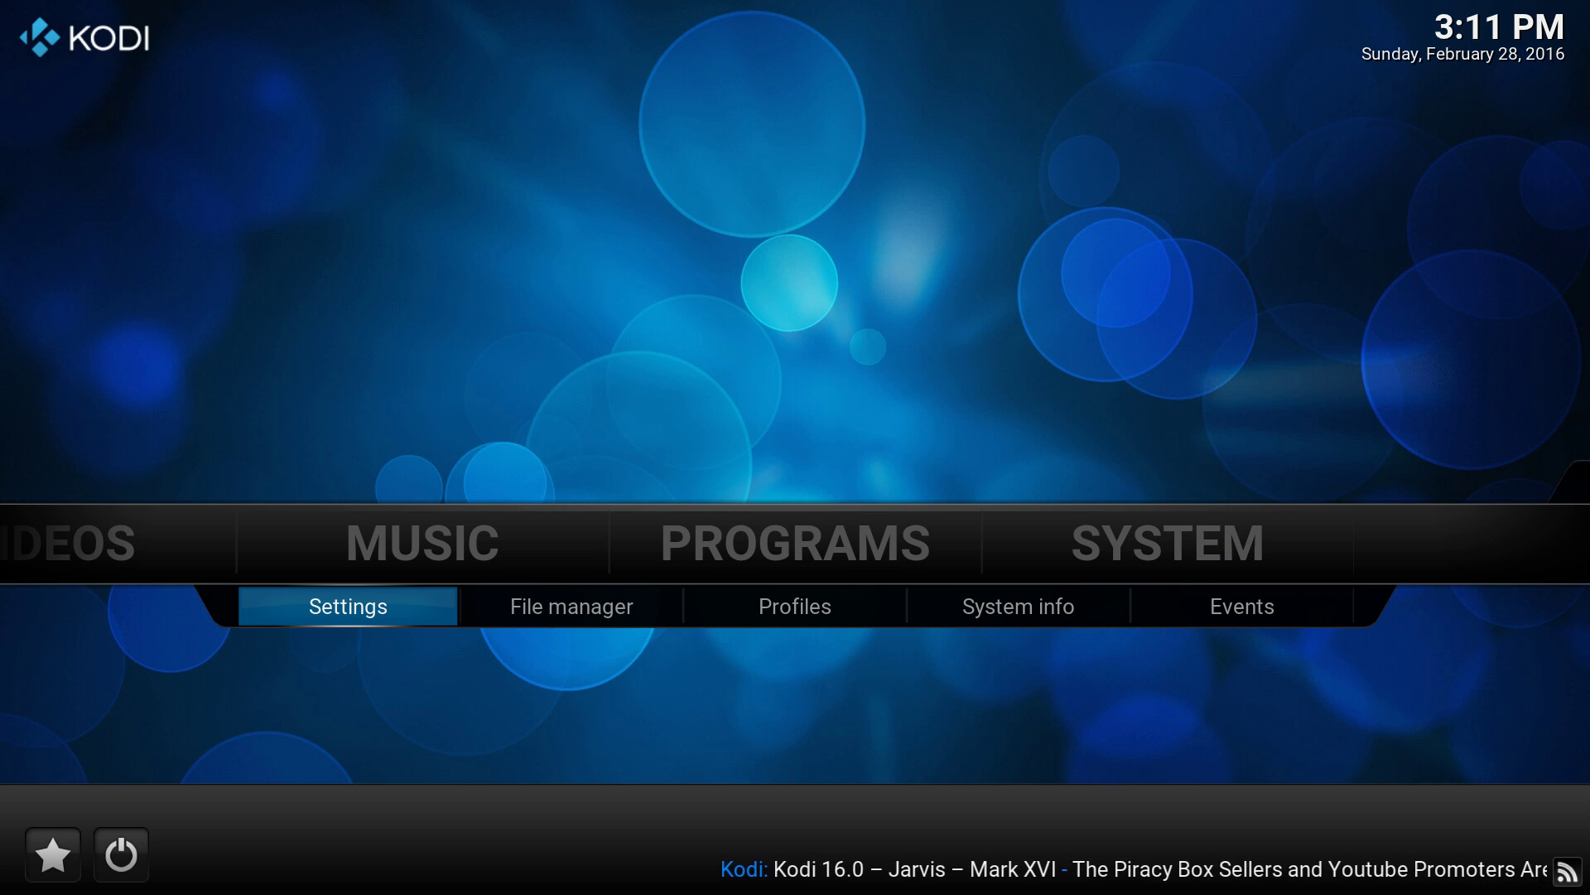
key("Return")
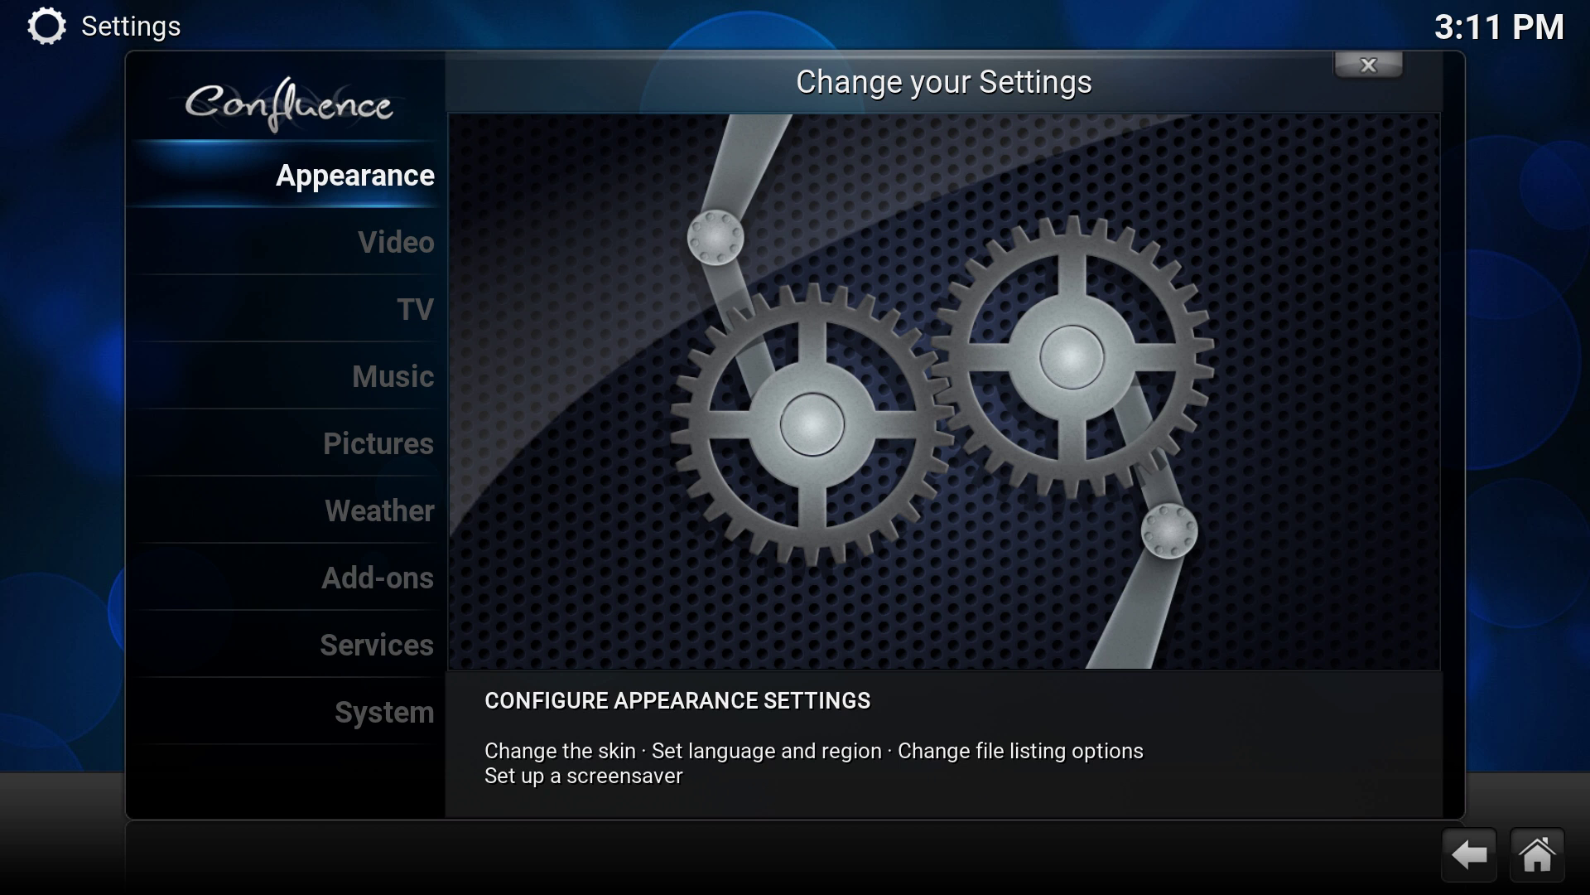
key("Down")
key("Down")
key("Down")
key("Down")
key("Down")
key("Down")
key("Down")
key("Down")
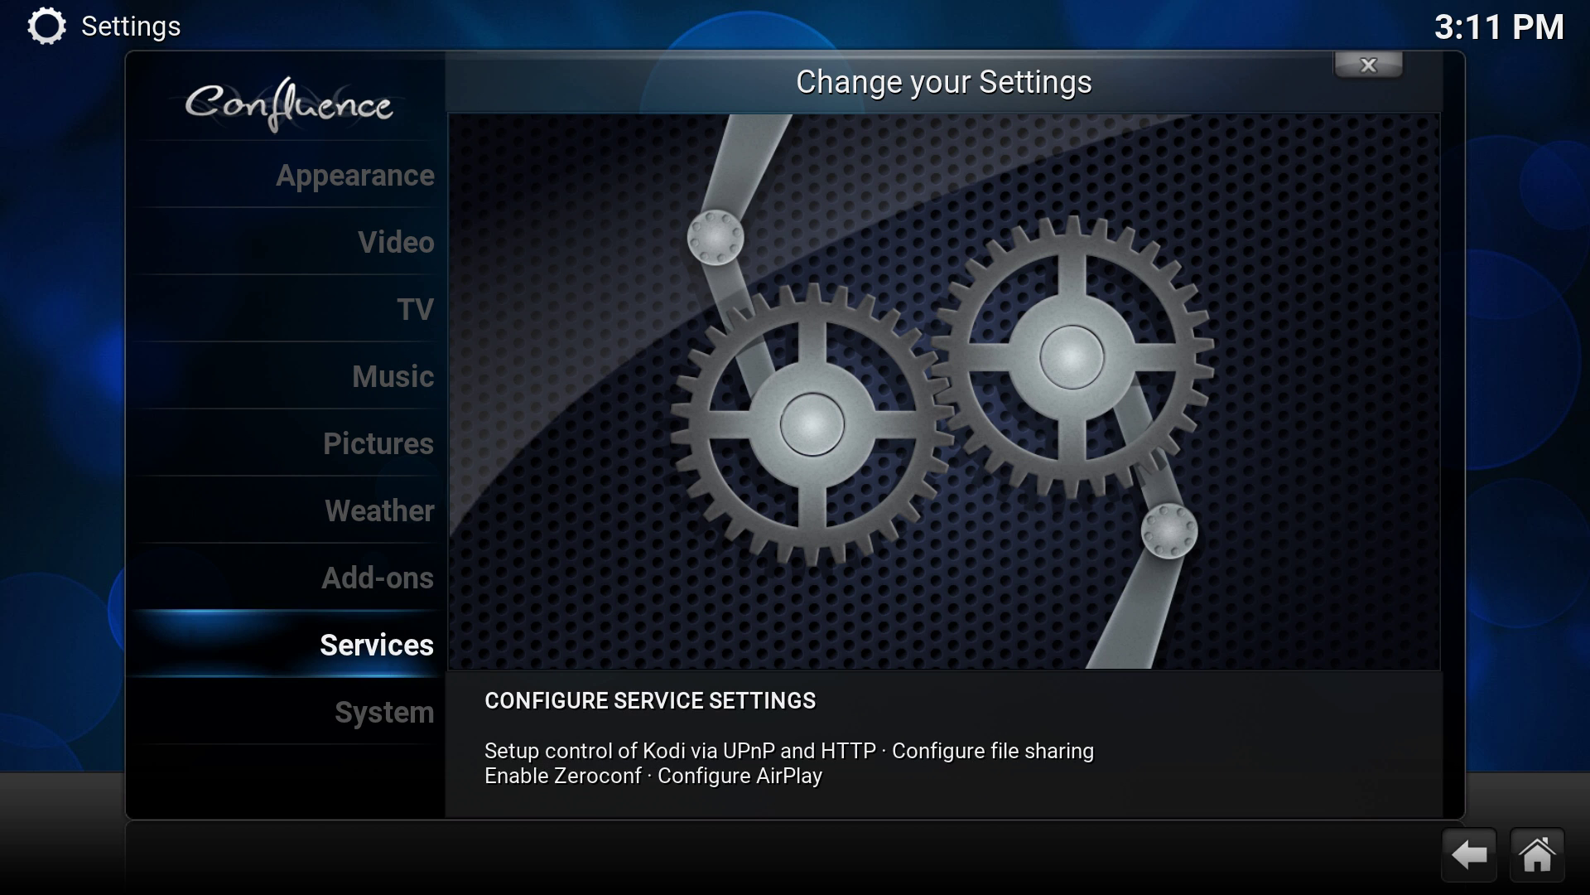
key("Escape")
Open SYSTEM > File manager with both panes at Root.
key("Down")
key("Right")
key("Return")
key("Down")
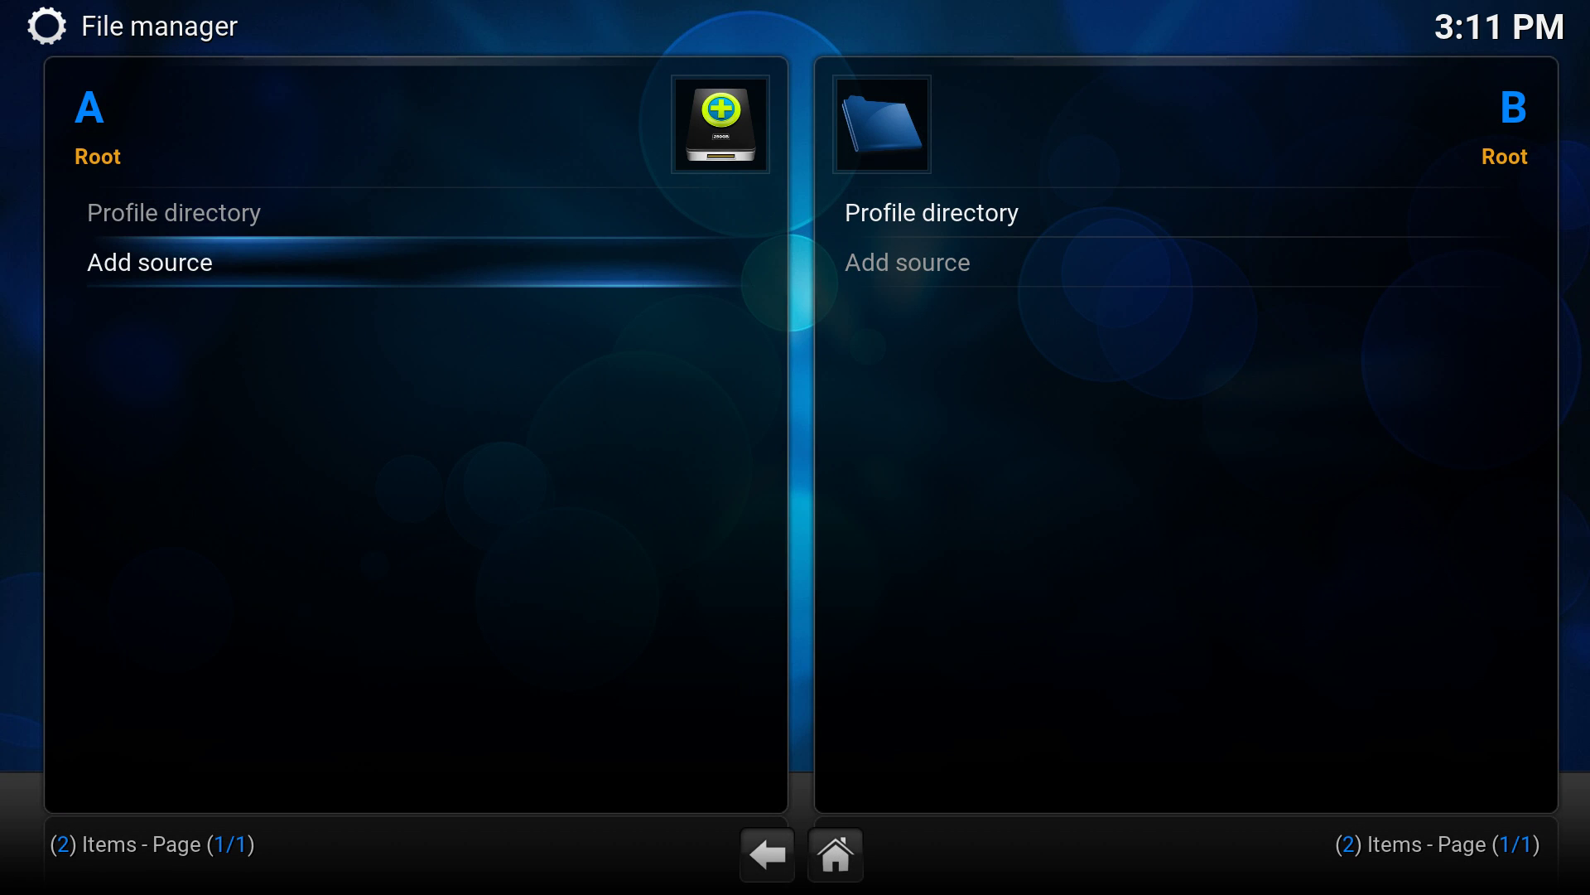
key("Escape")
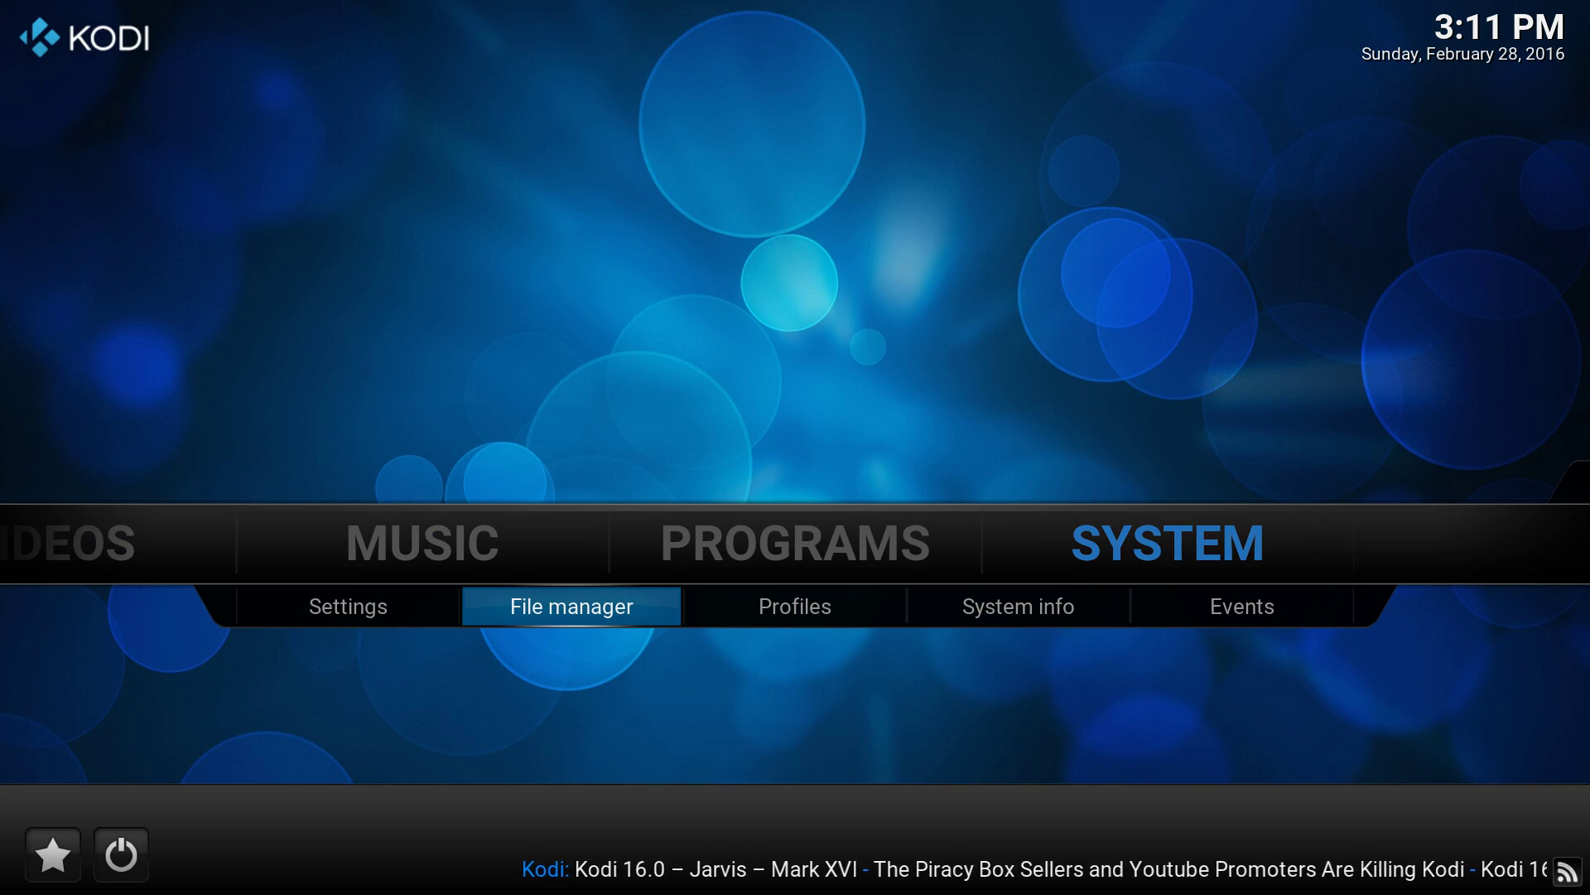
key("Return")
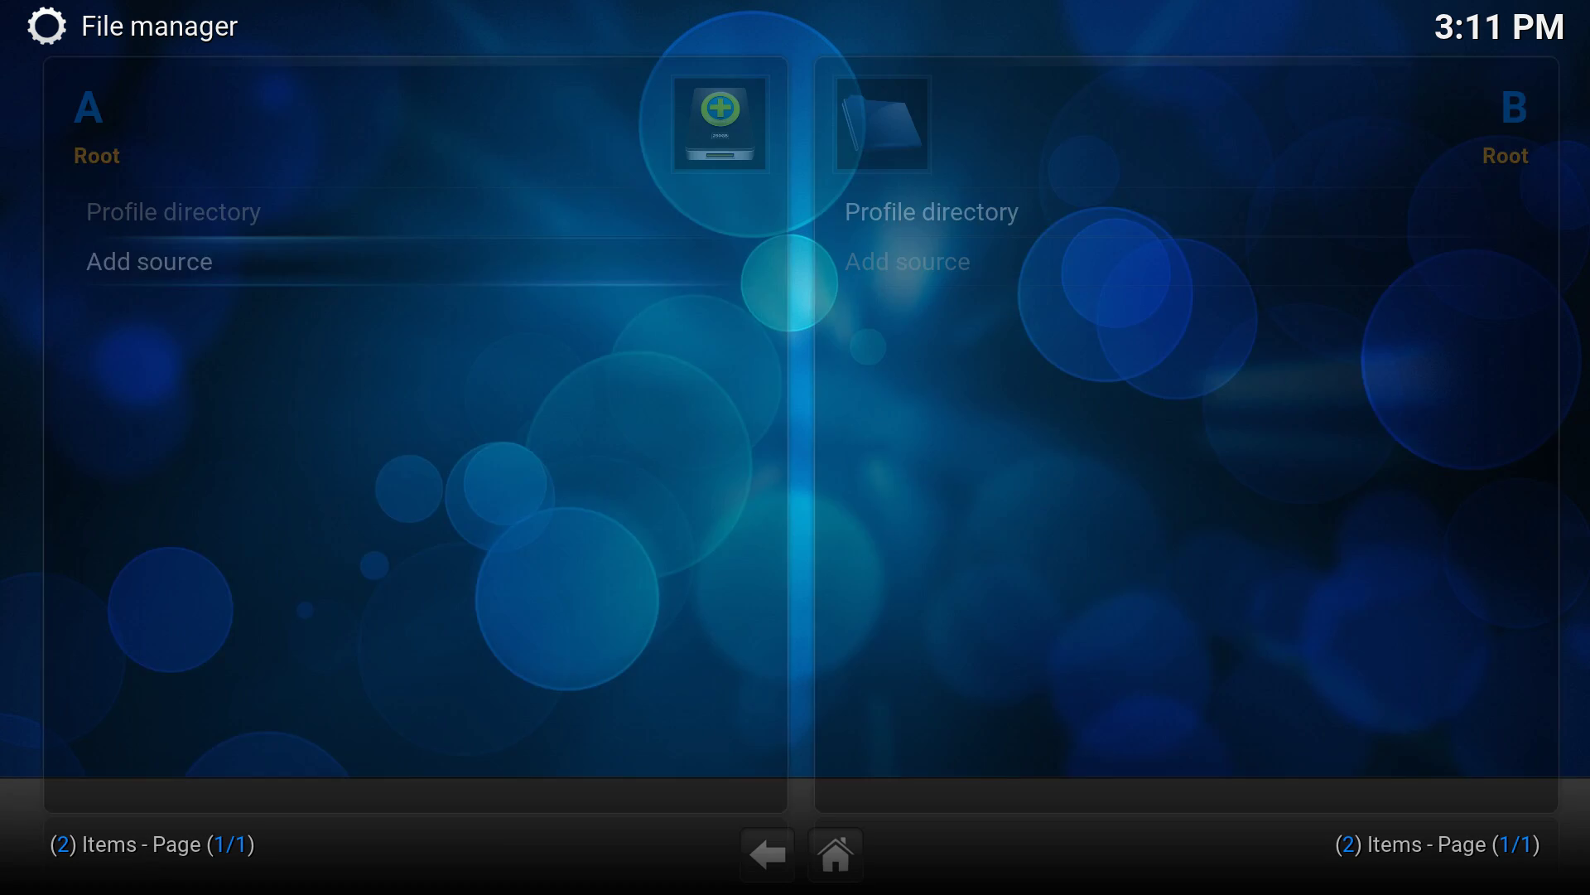
key("Return")
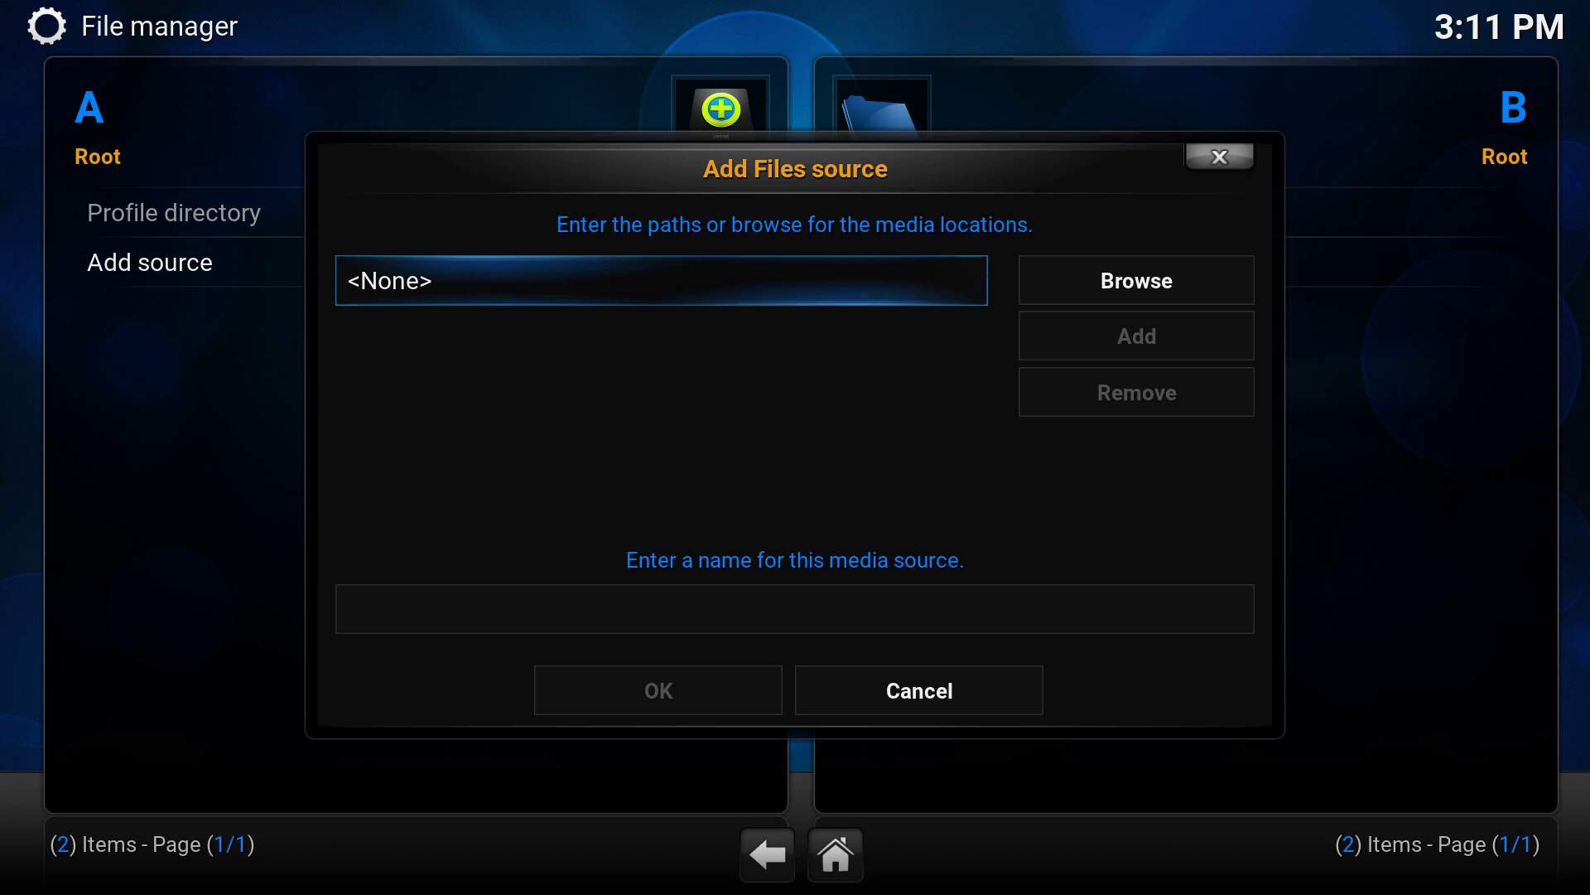
key("Return")
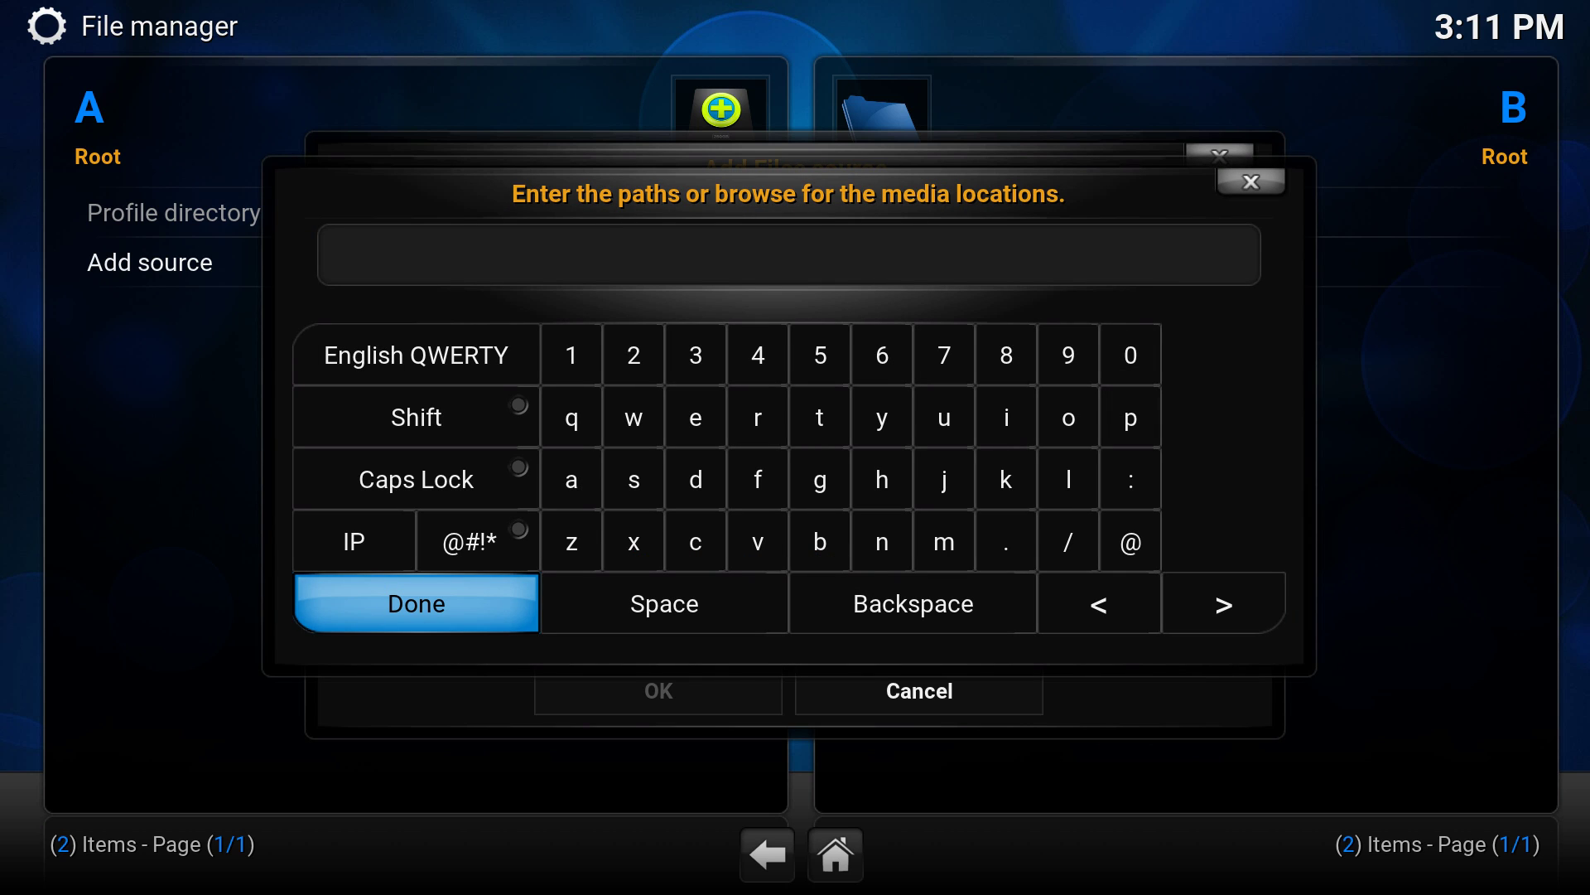
type("http://srp.nu")
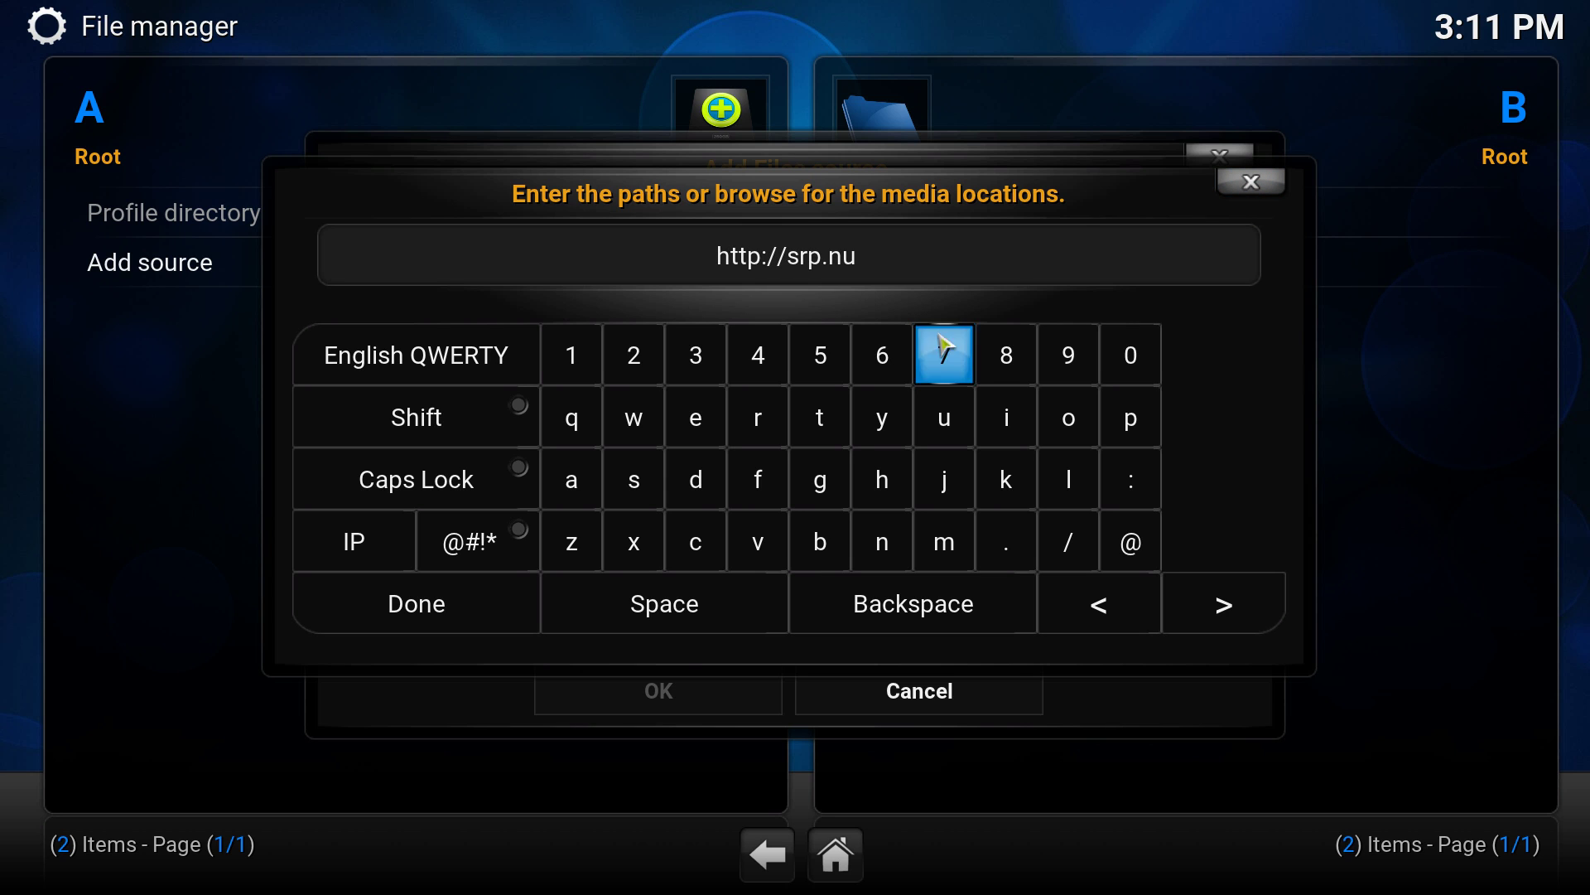
left_click(472, 595)
Name the source .Srp, confirm it, and return to the home screen.
left_click(391, 626)
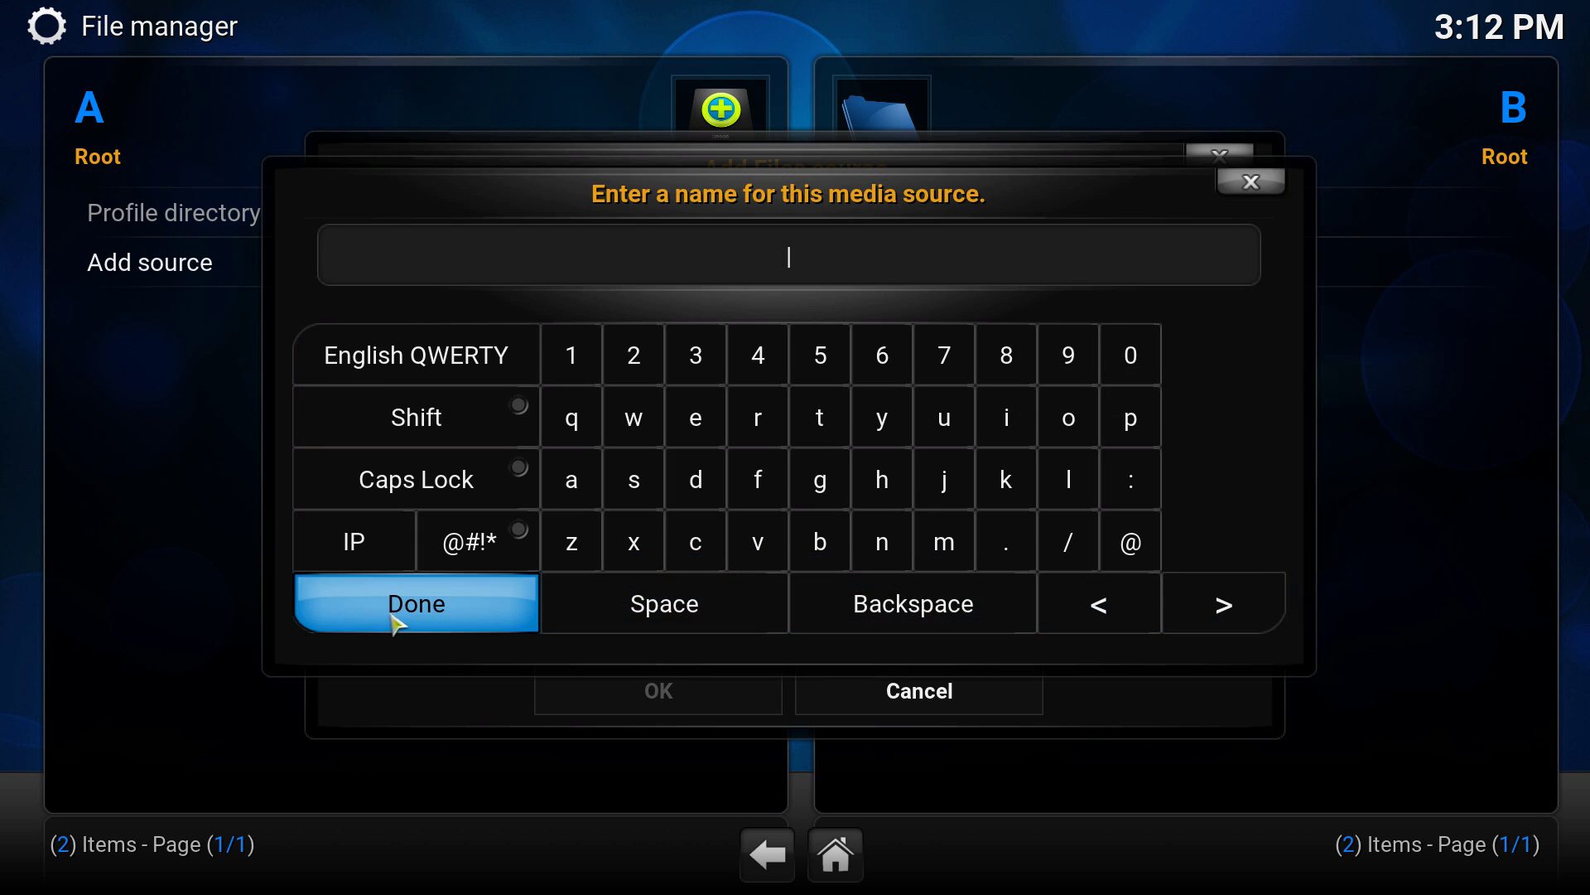
type(".")
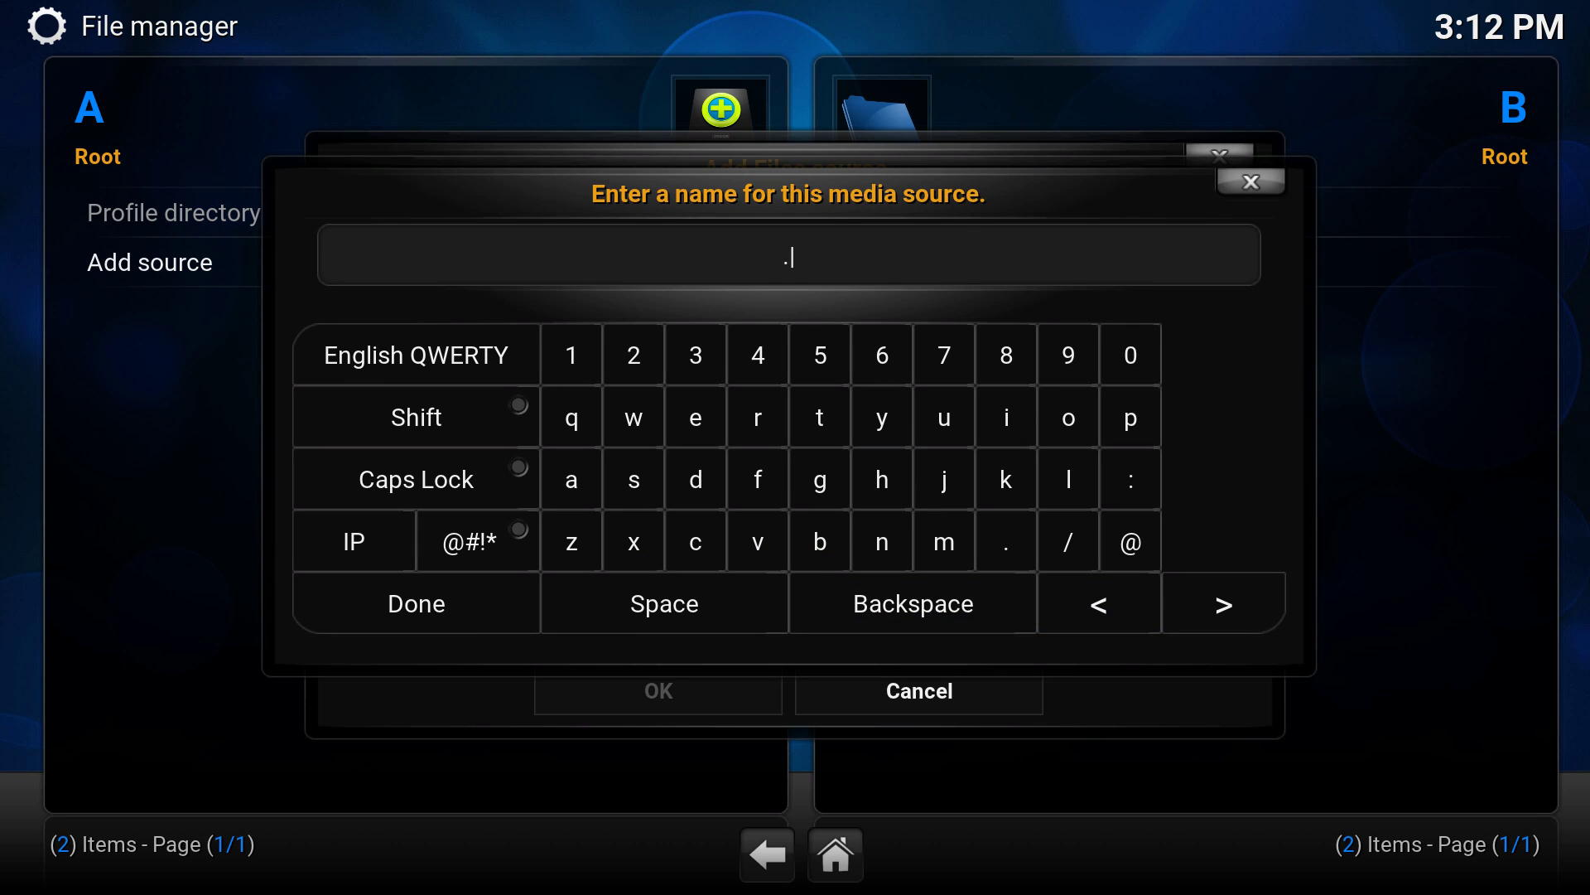
type("Srp")
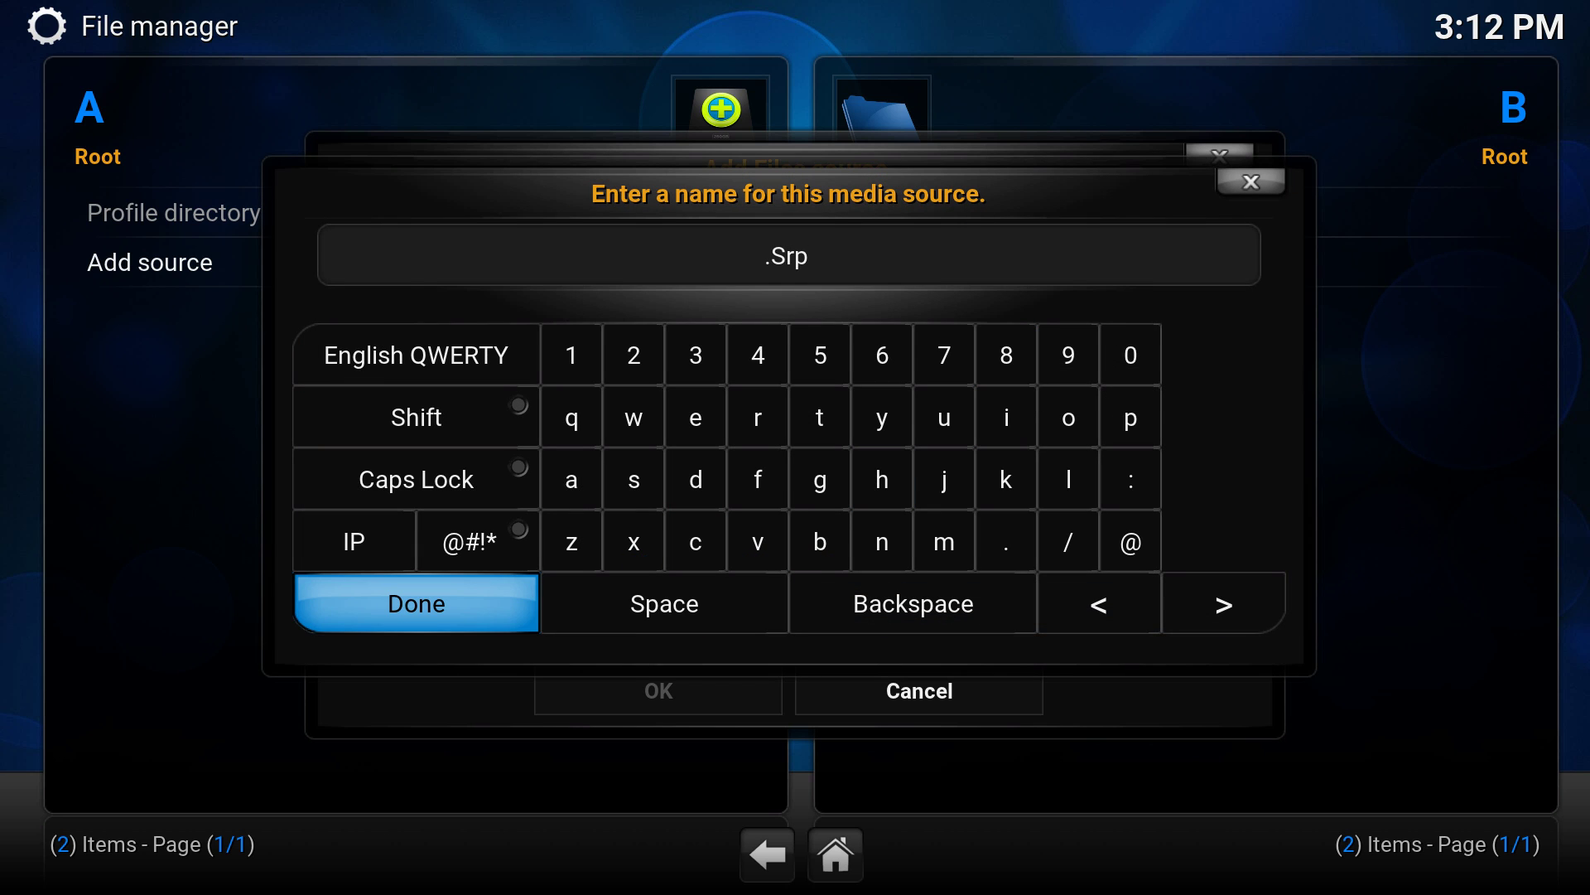
key("Return")
key("Down")
key("Return")
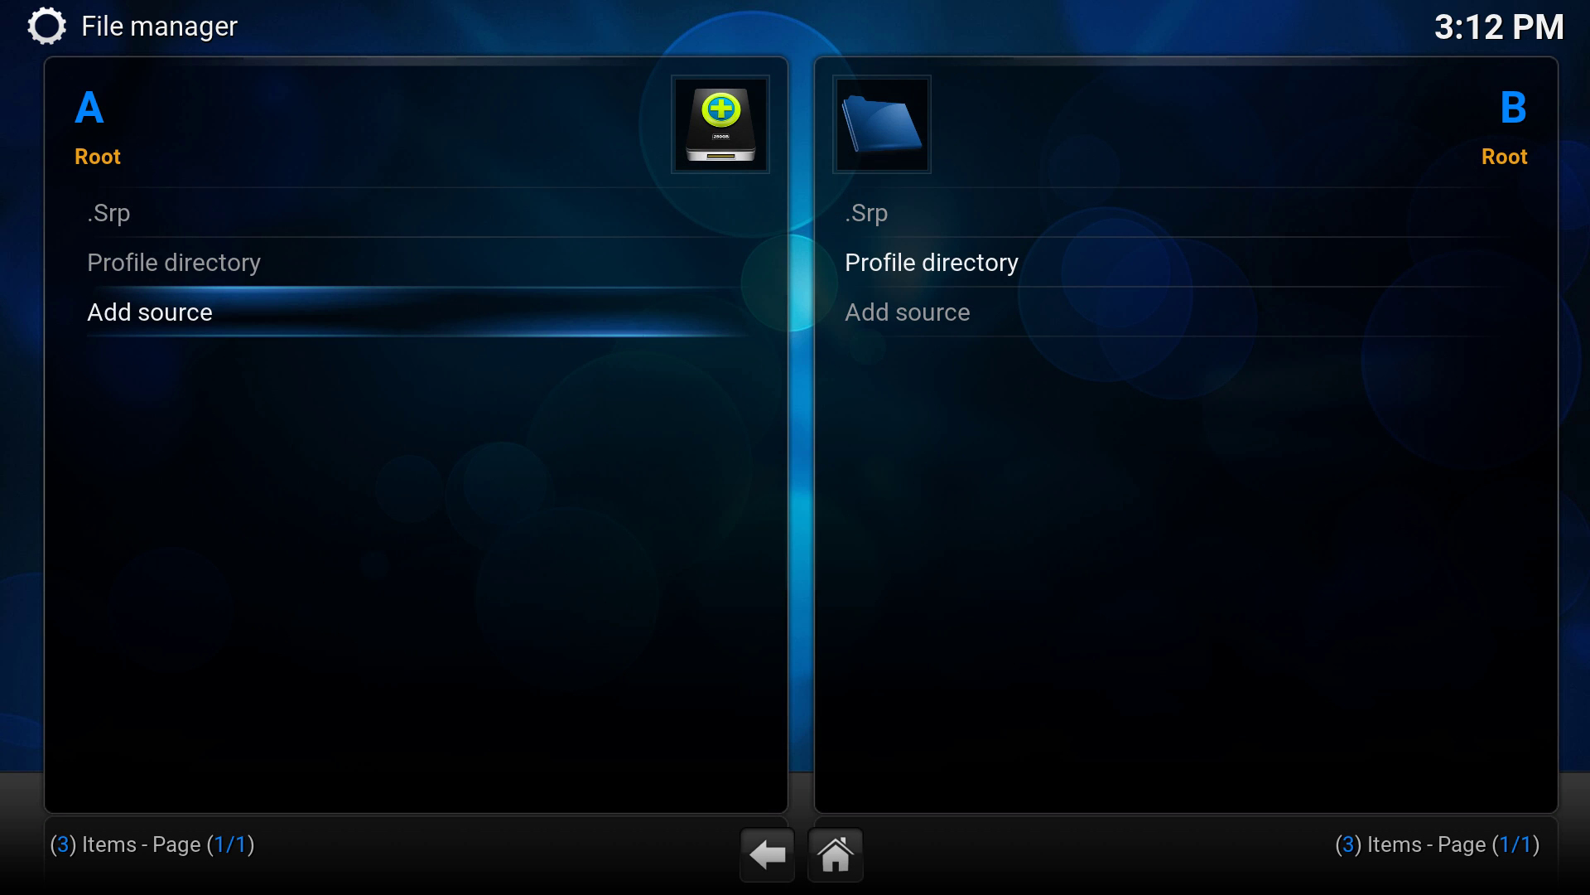
key("Escape")
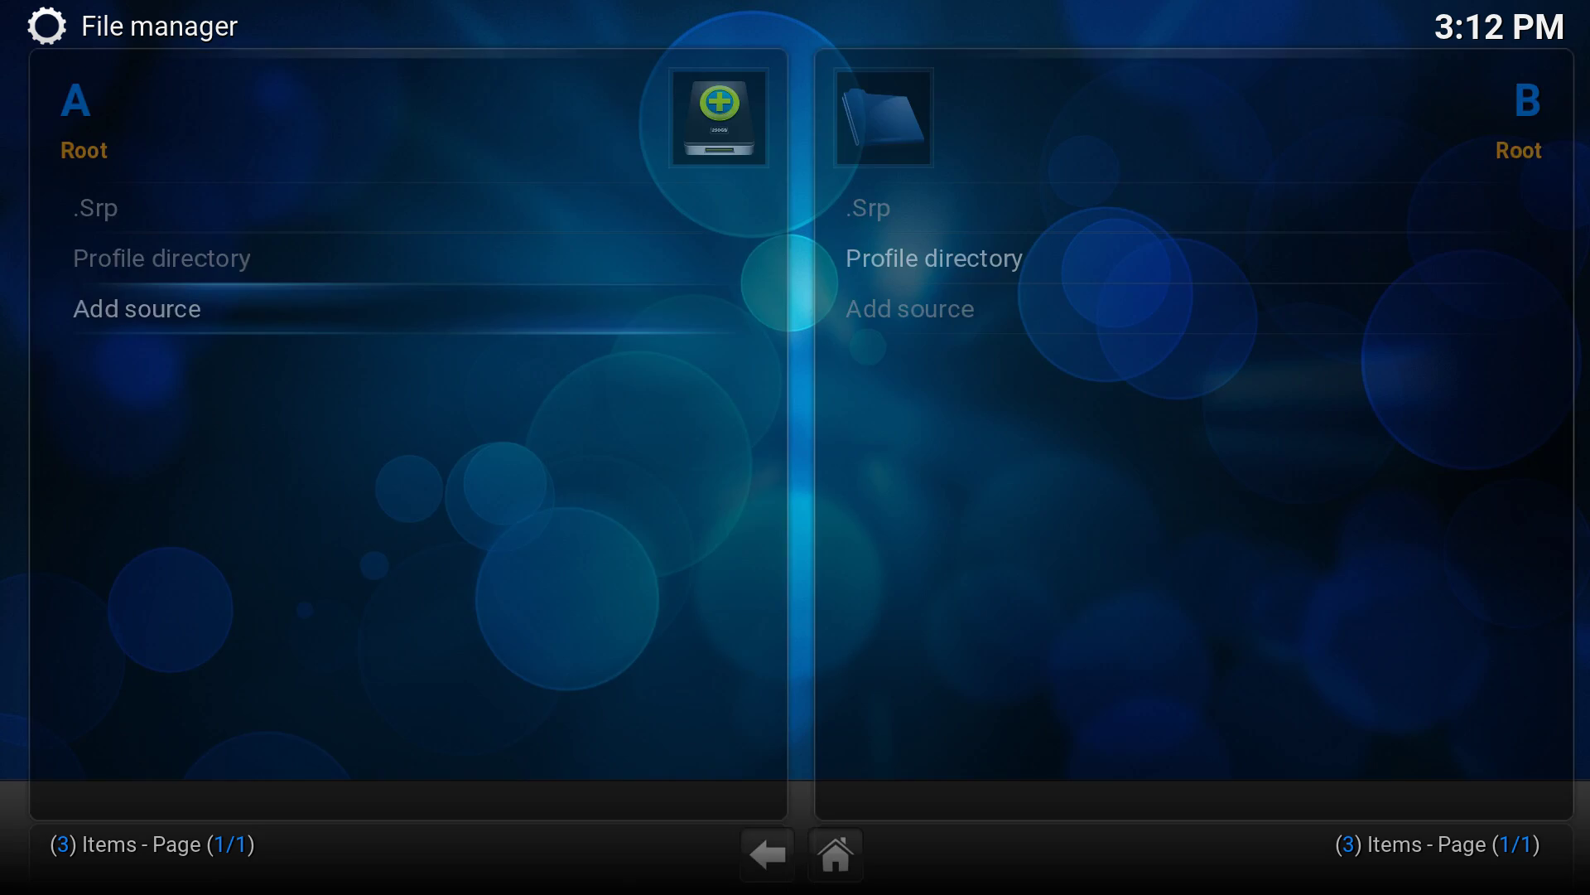
key("Down")
key("Left")
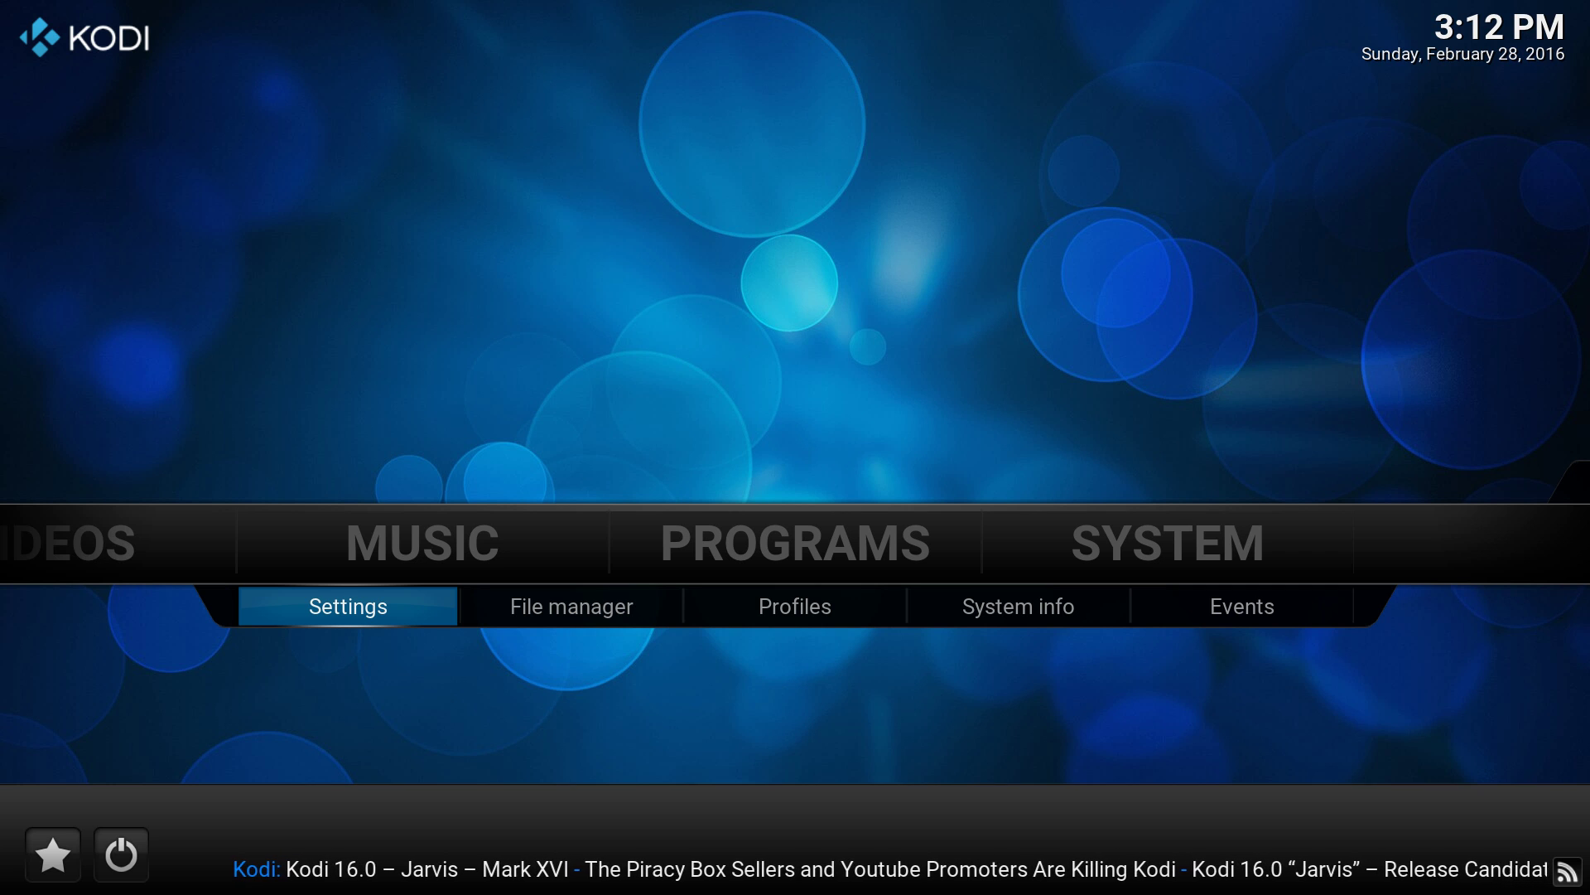
Go to Settings > Add-ons and choose Install from zip file.
key("Return")
key("Up")
key("Up")
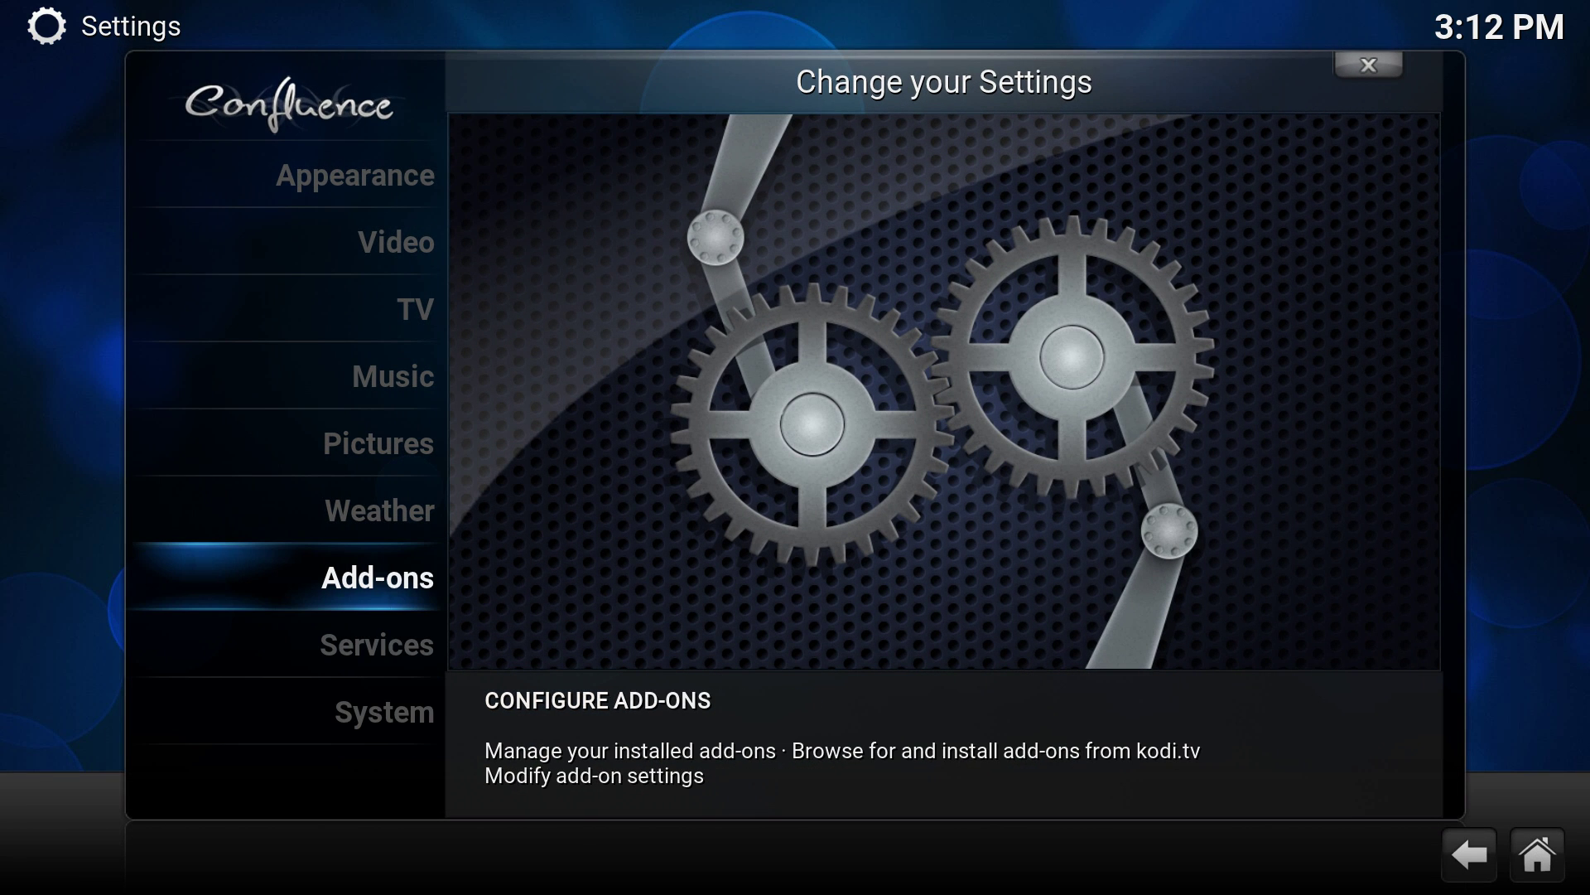
key("Return")
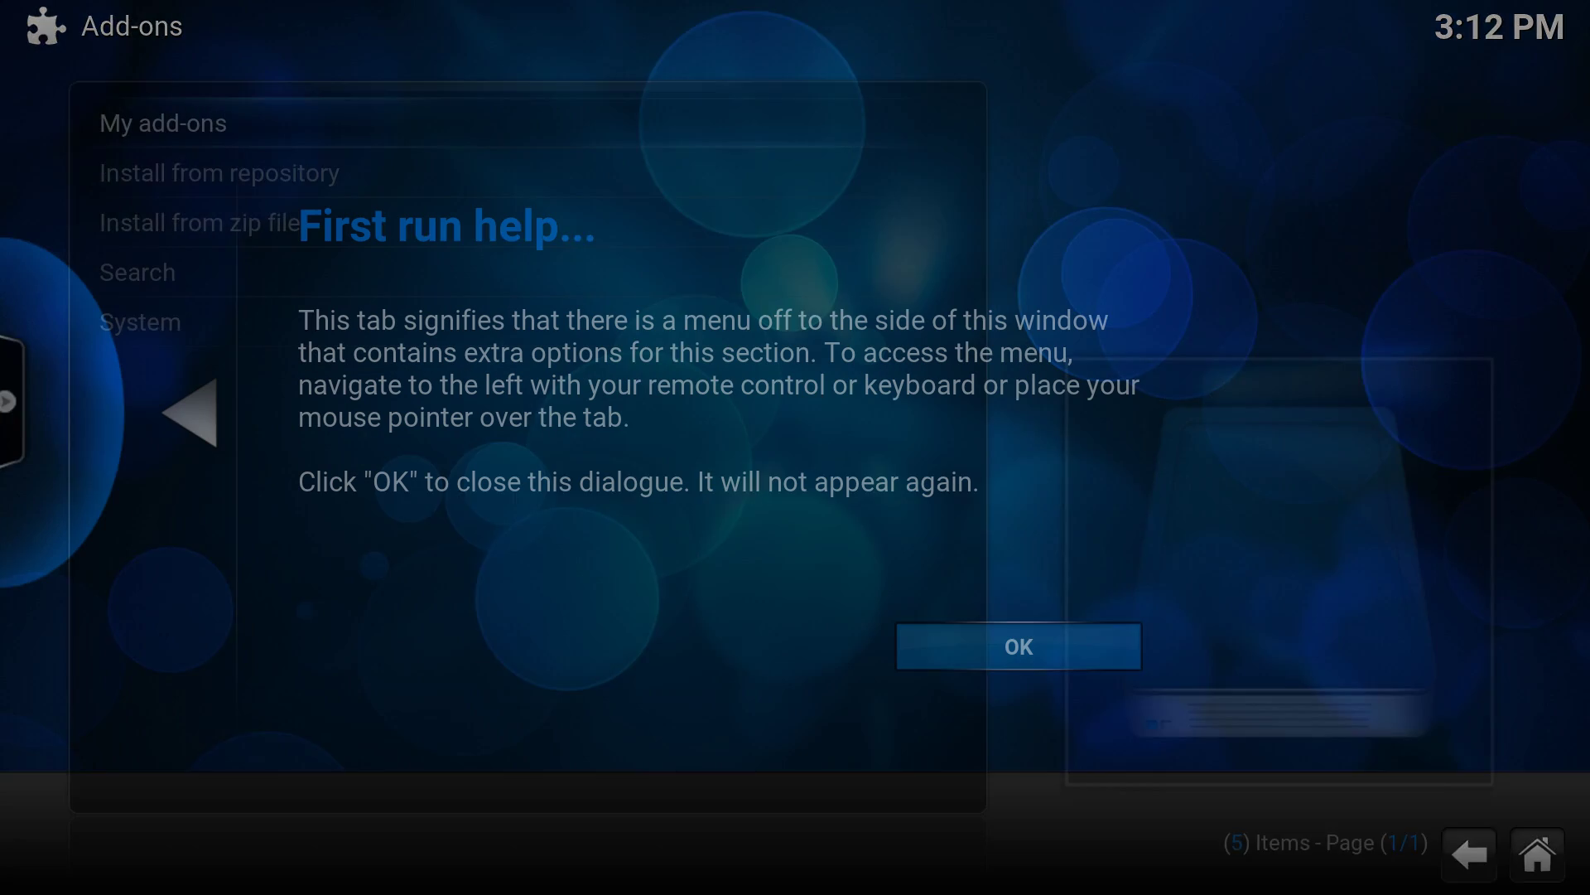
key("Return")
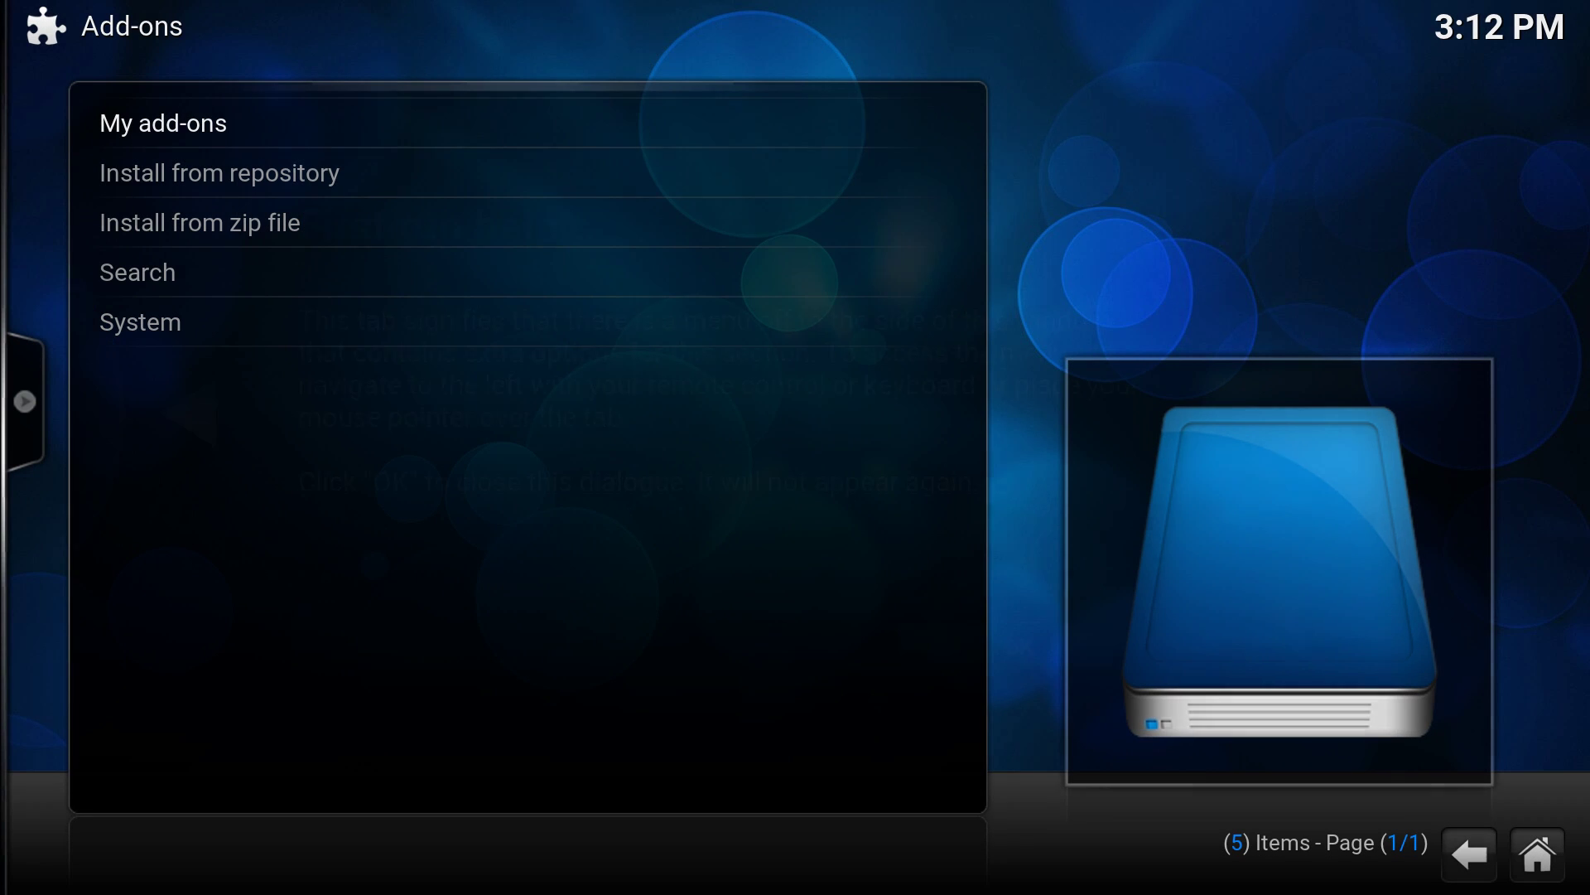
key("Down")
key("Down")
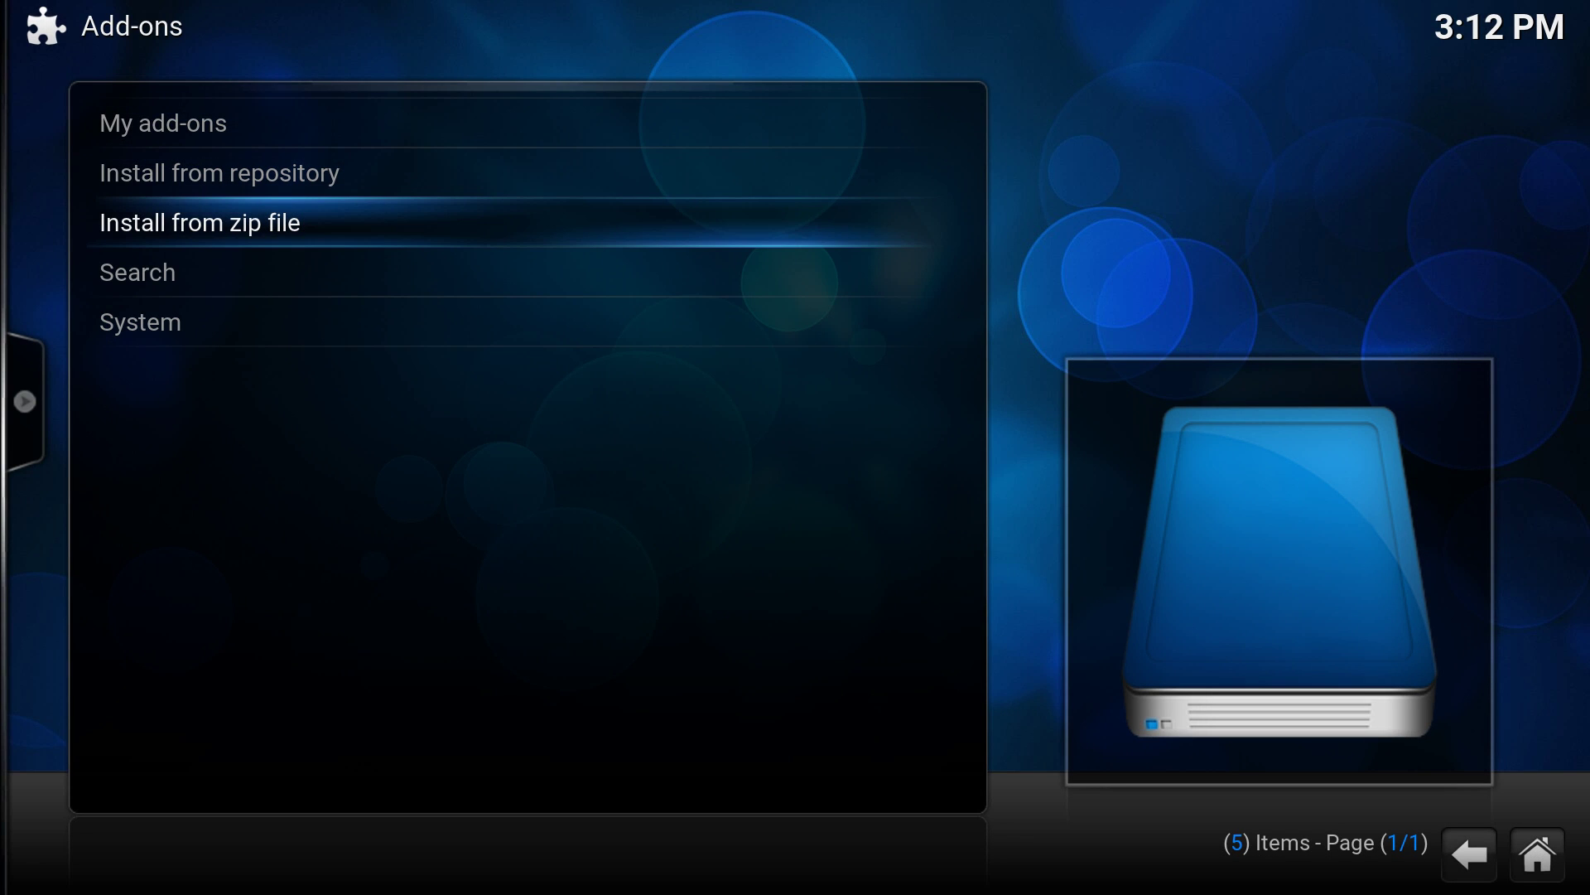
key("Return")
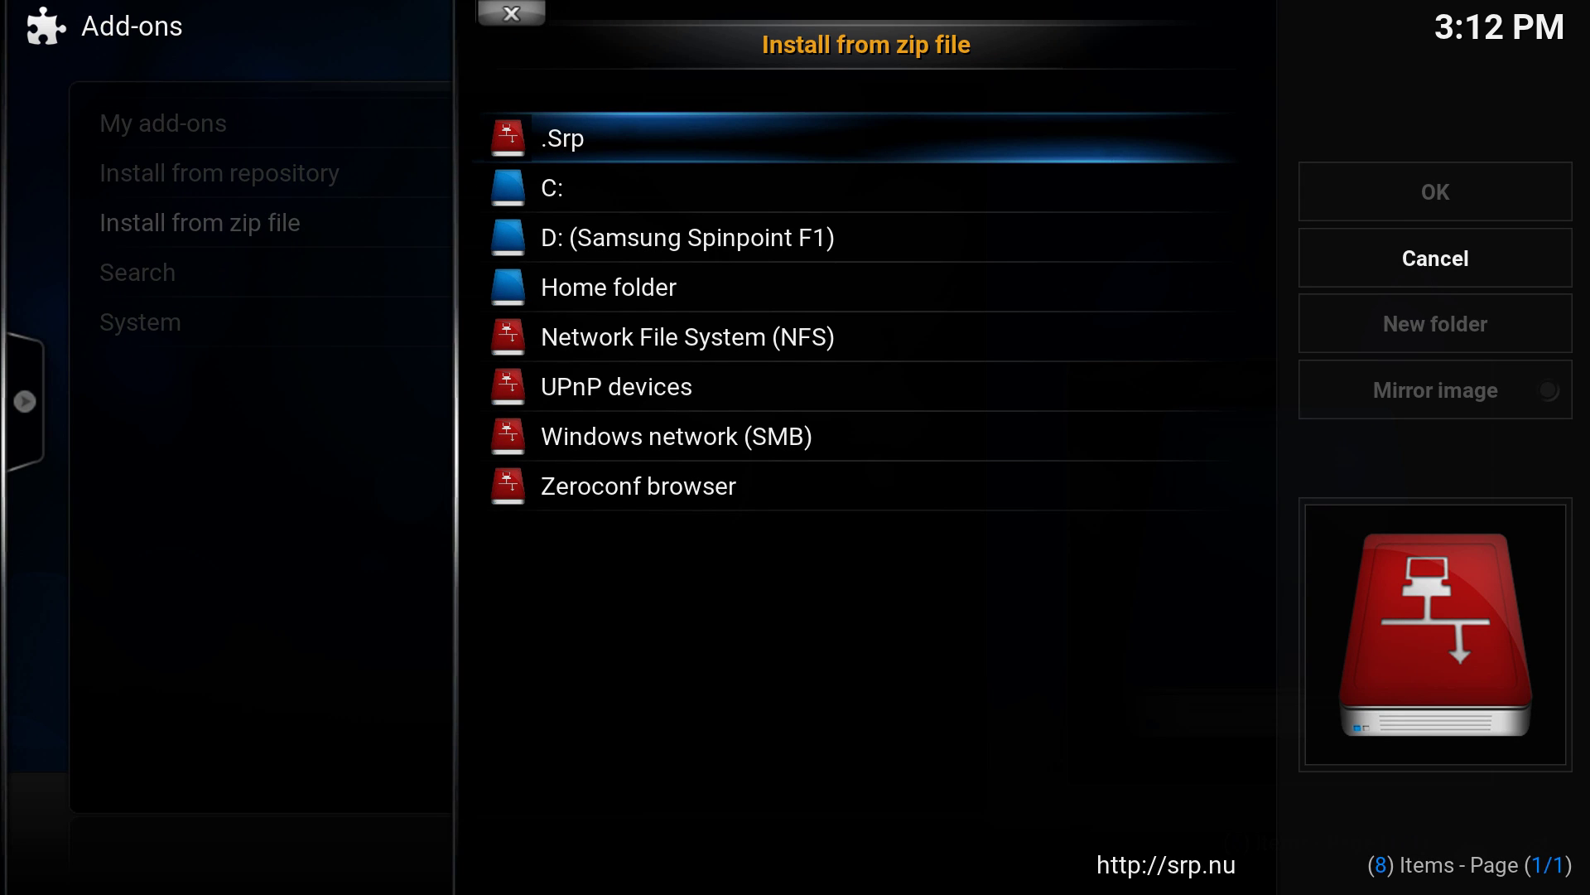
Install superrepo.kodi.jarvis.all-0.7.04.zip from .Srp > jarvis > all.
key("Return")
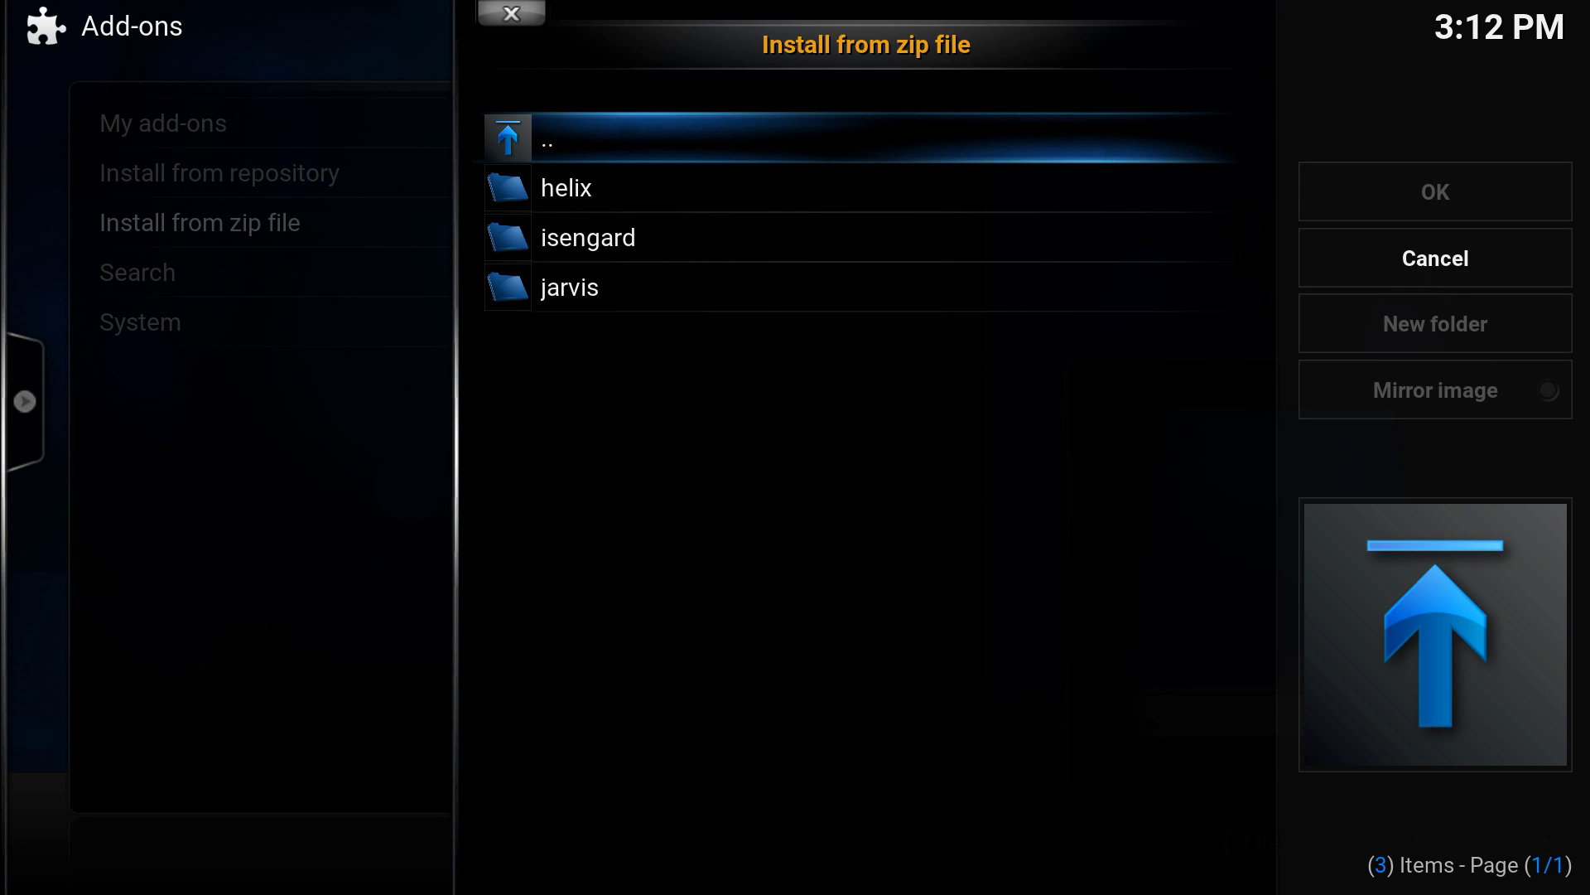
key("Down")
key("Down")
key("Down")
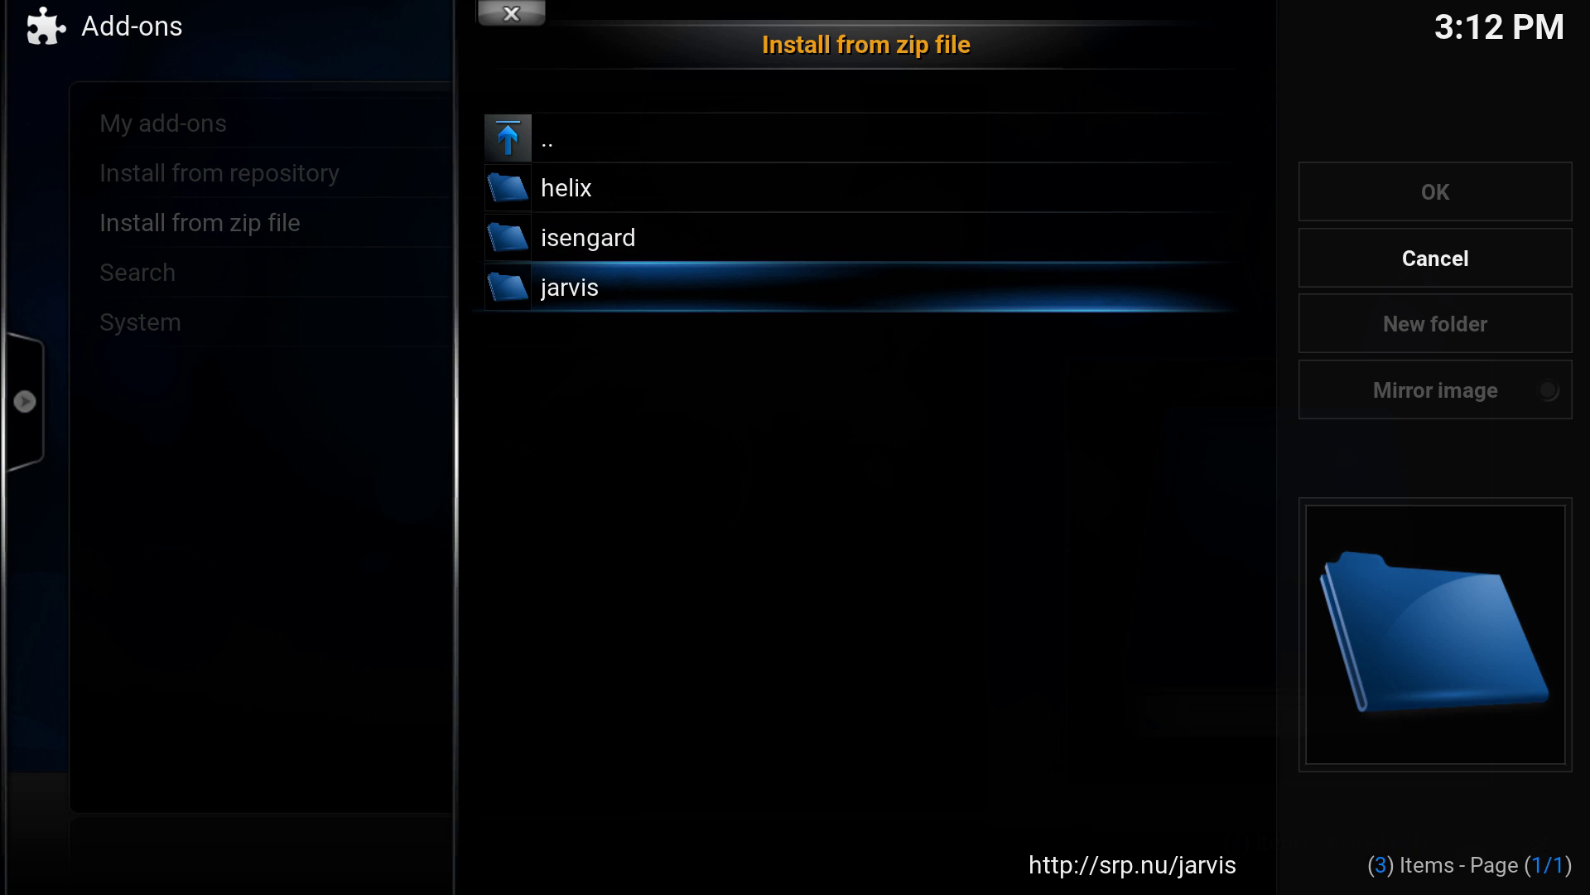
key("Up")
key("Up")
key("Down")
key("Up")
key("Down")
key("Down")
key("Return")
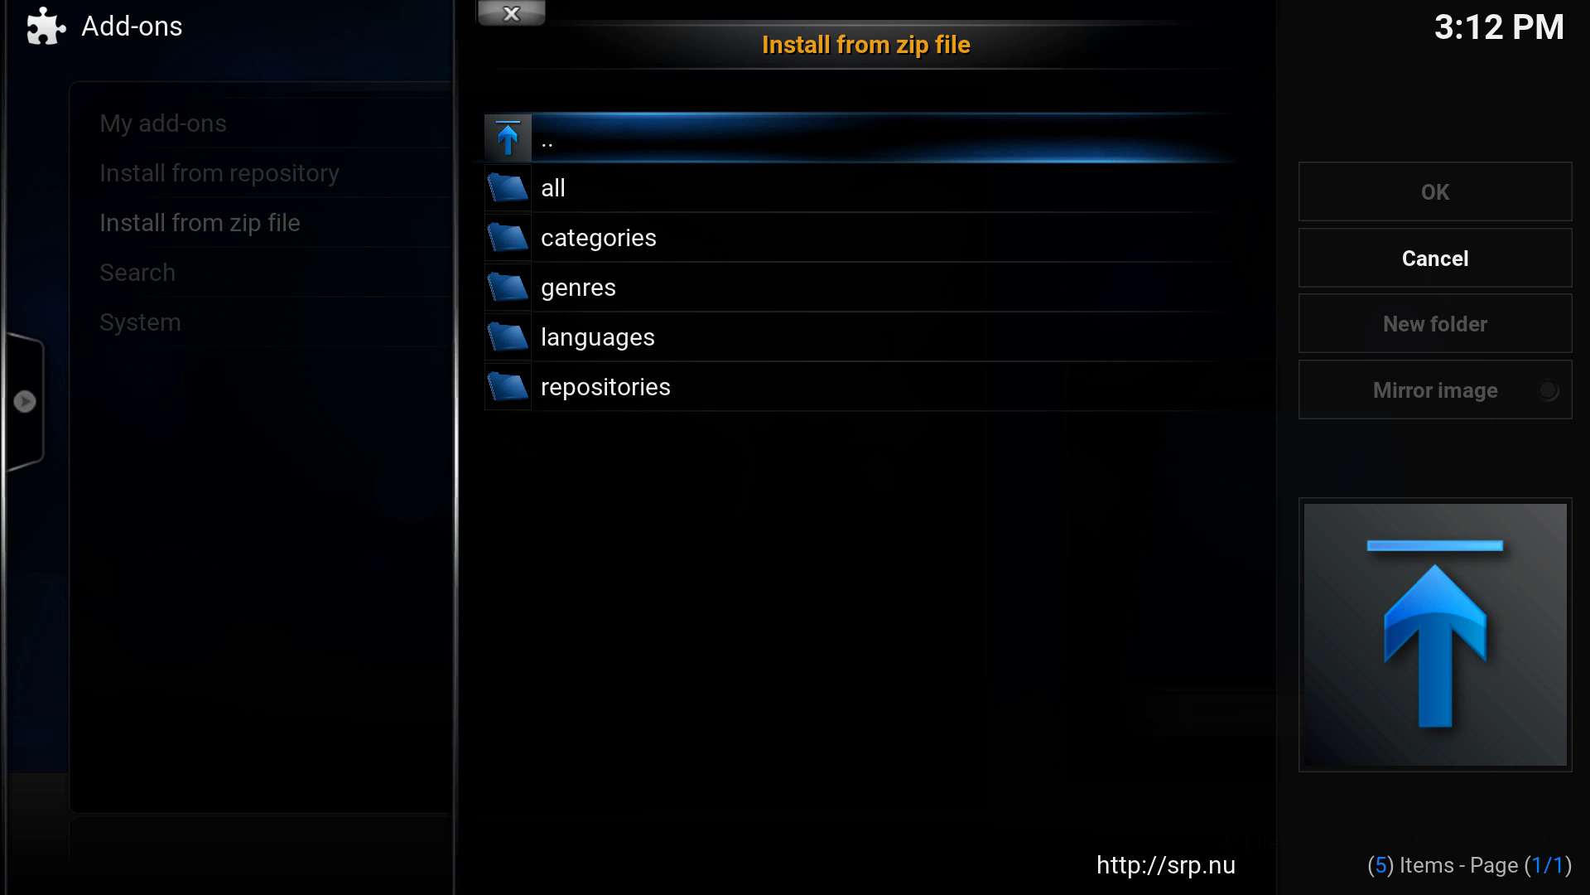
key("Down")
key("Down")
key("Up")
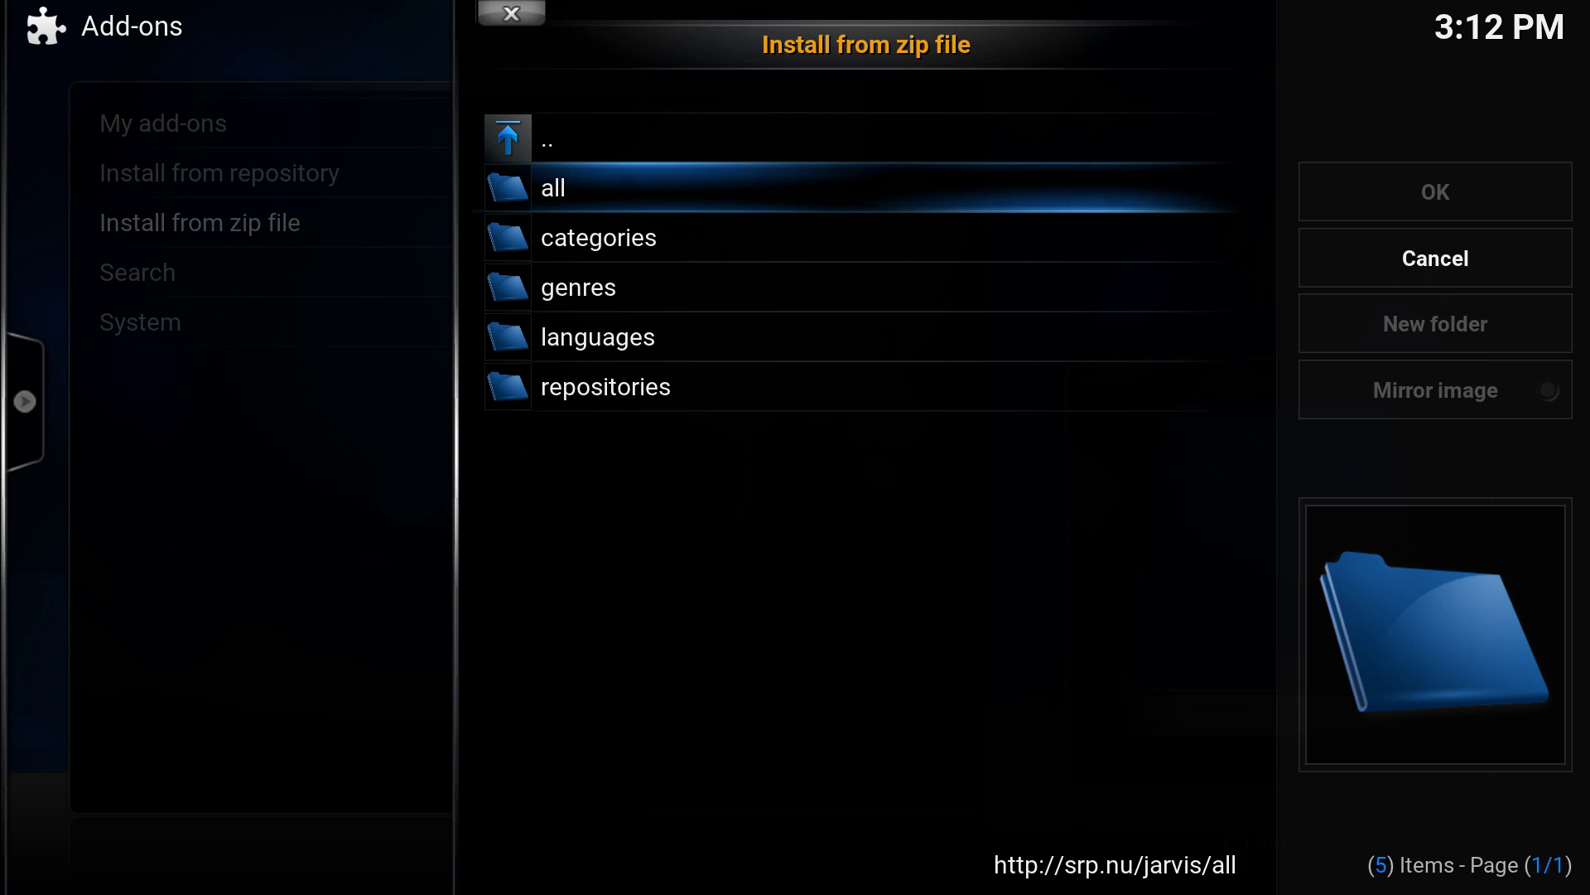
key("Return")
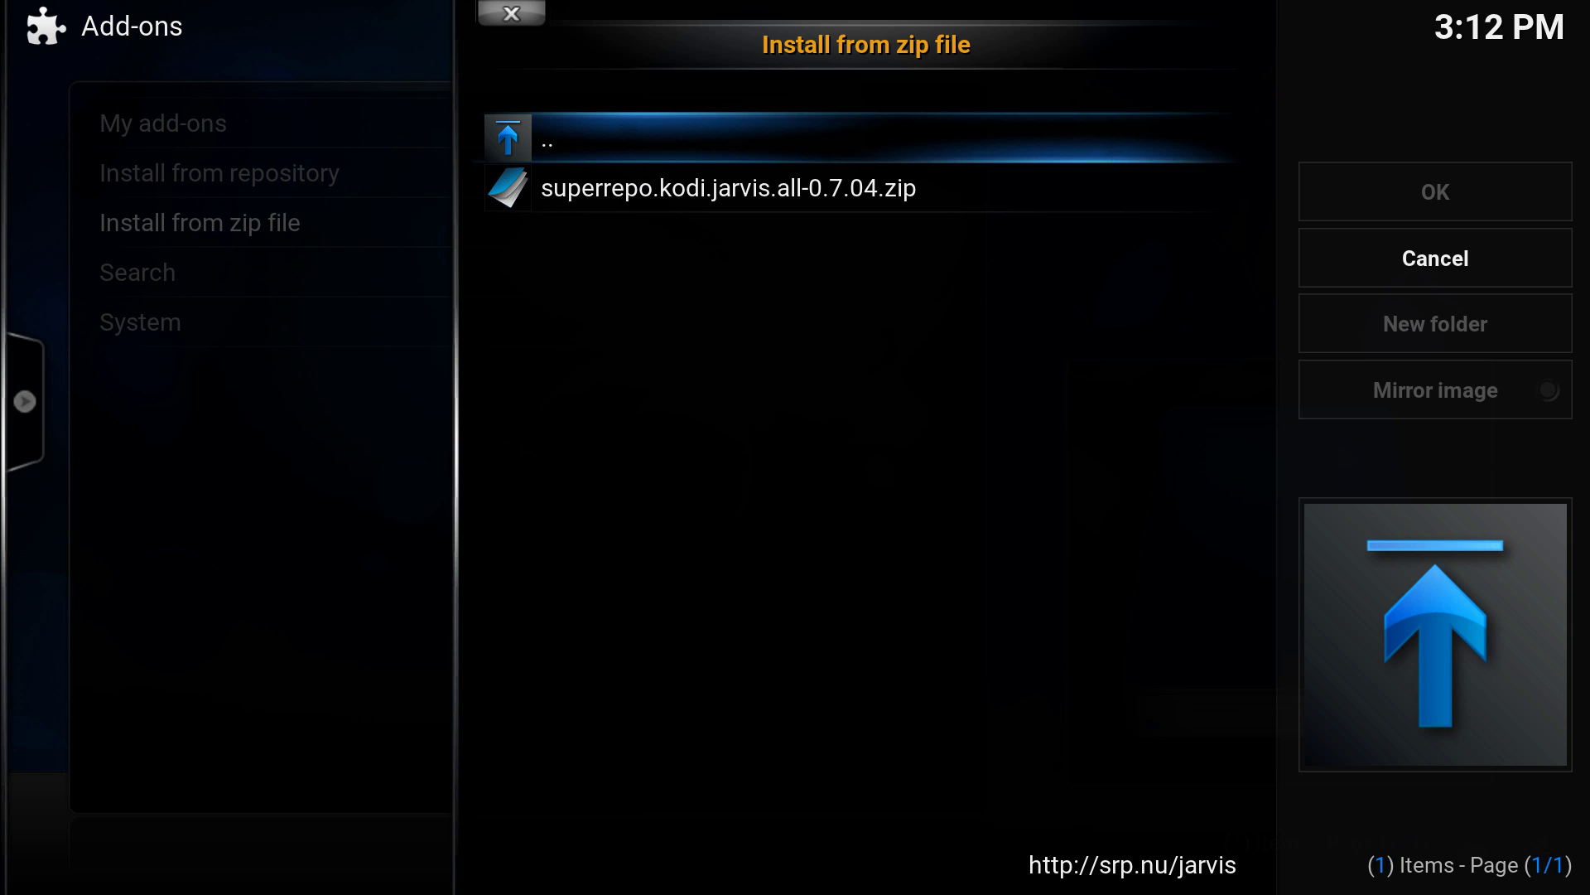
key("Down")
key("Return")
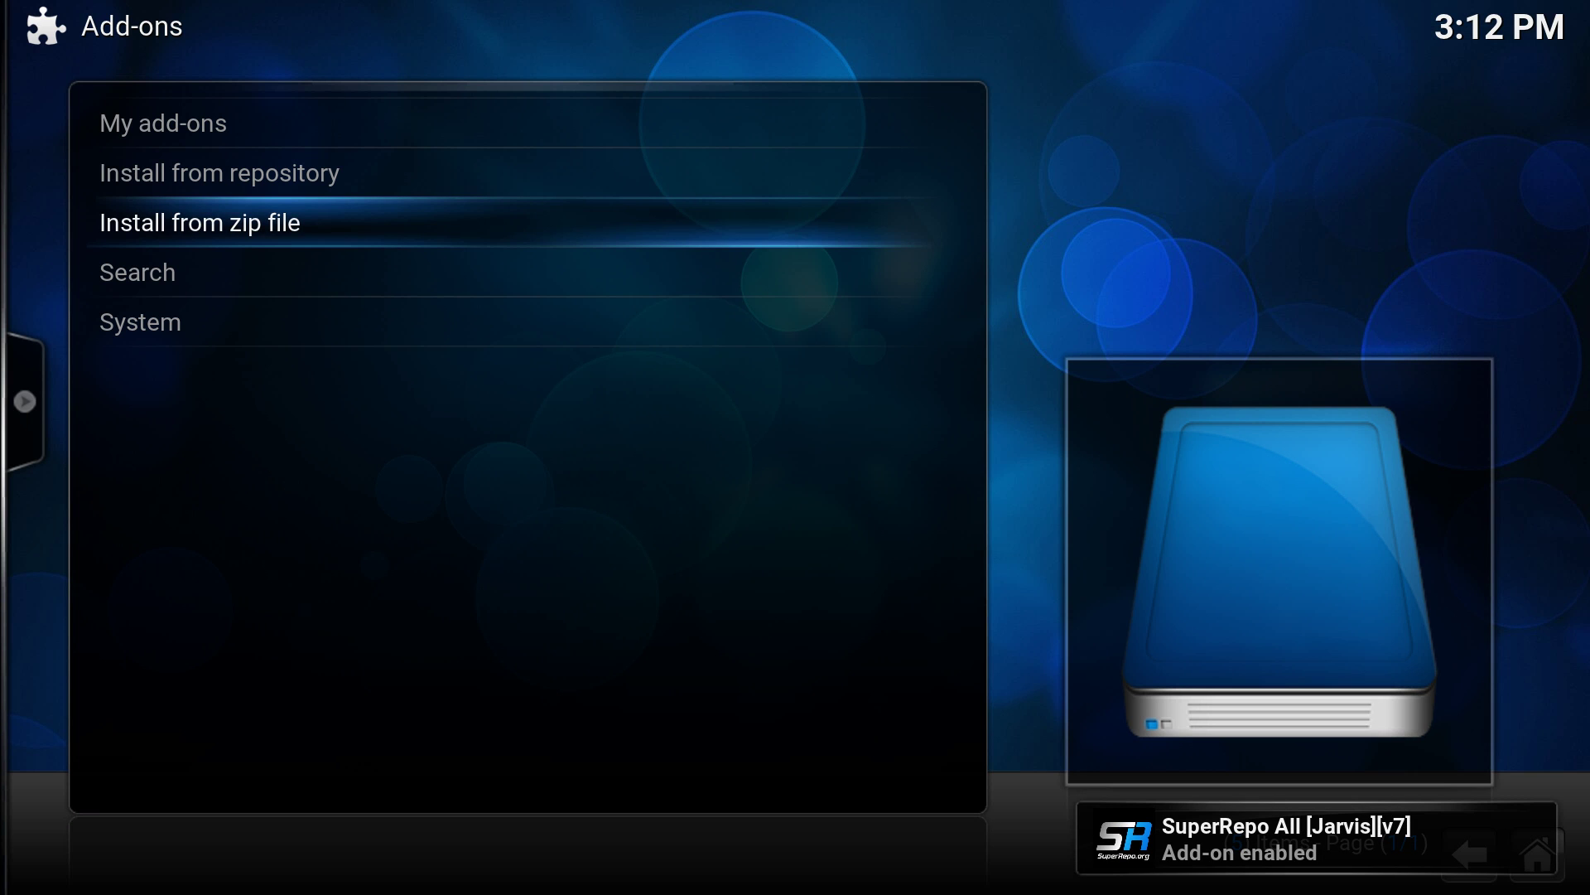
key("Up")
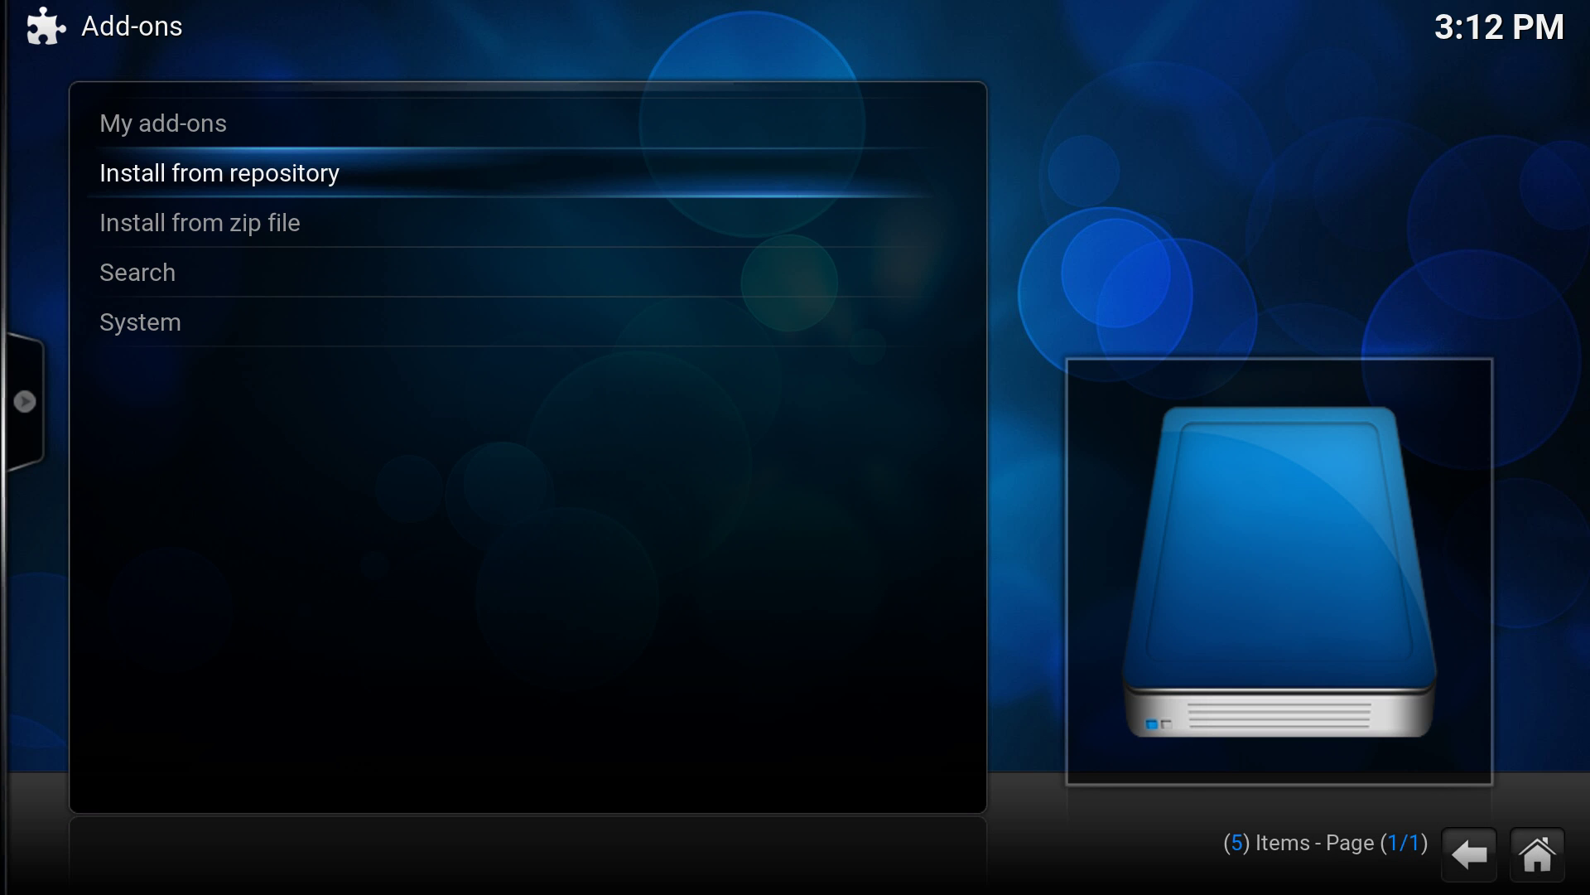
Install Addon Installer 1.2.5 from SuperRepo All [Jarvis][v7] Program add-ons, then return home.
key("Return")
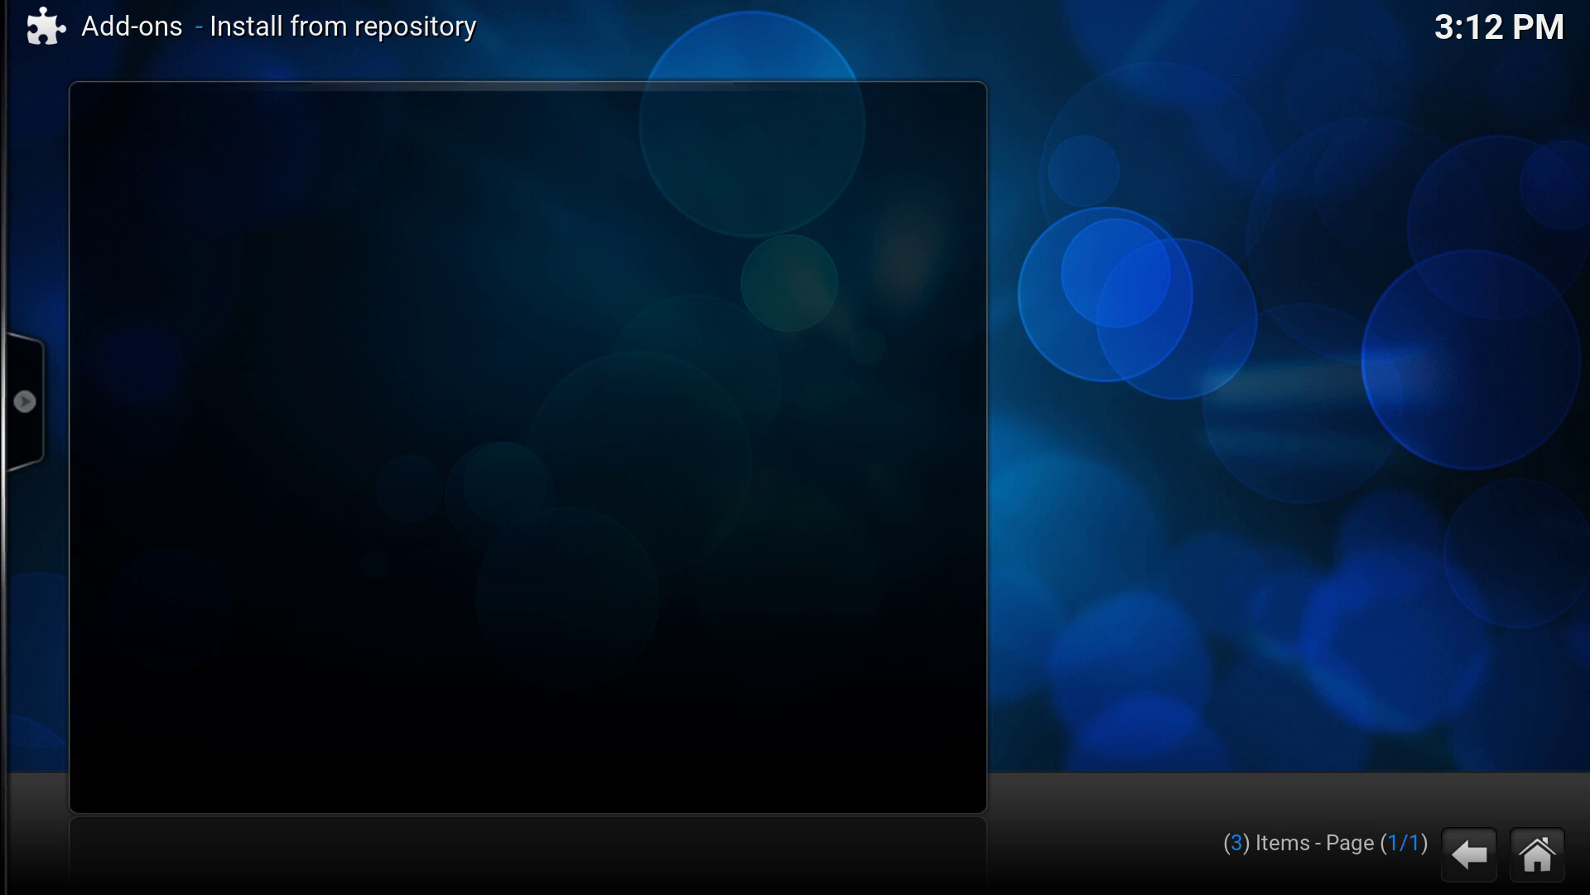
key("Down")
key("Down")
key("Down")
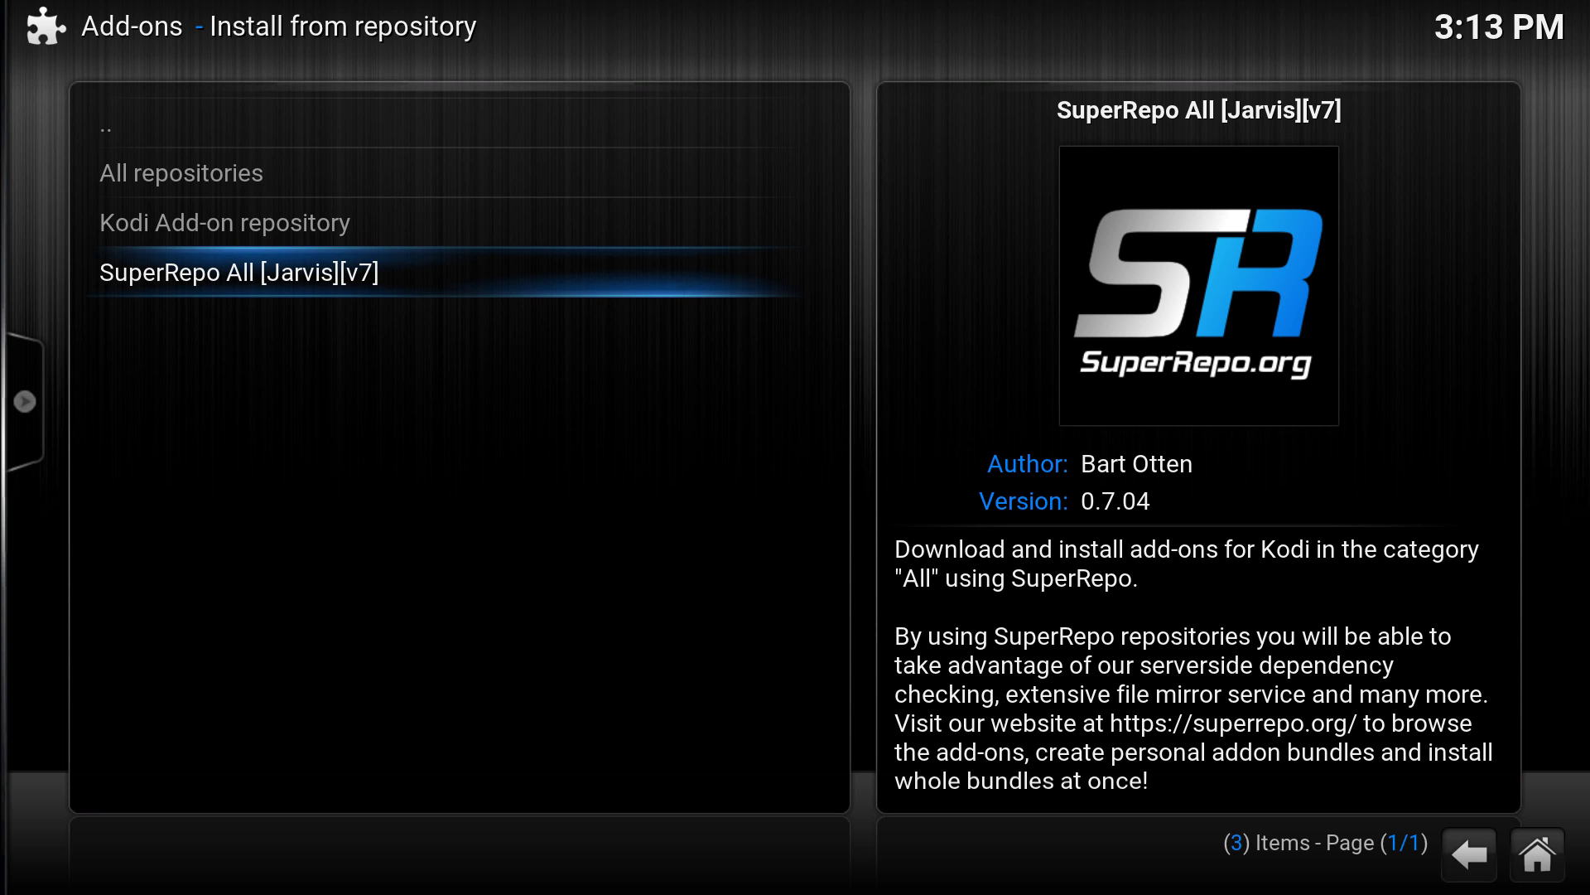
key("Return")
key("Down")
key("Down")
key("Down")
key("Down")
key("Down")
key("Down")
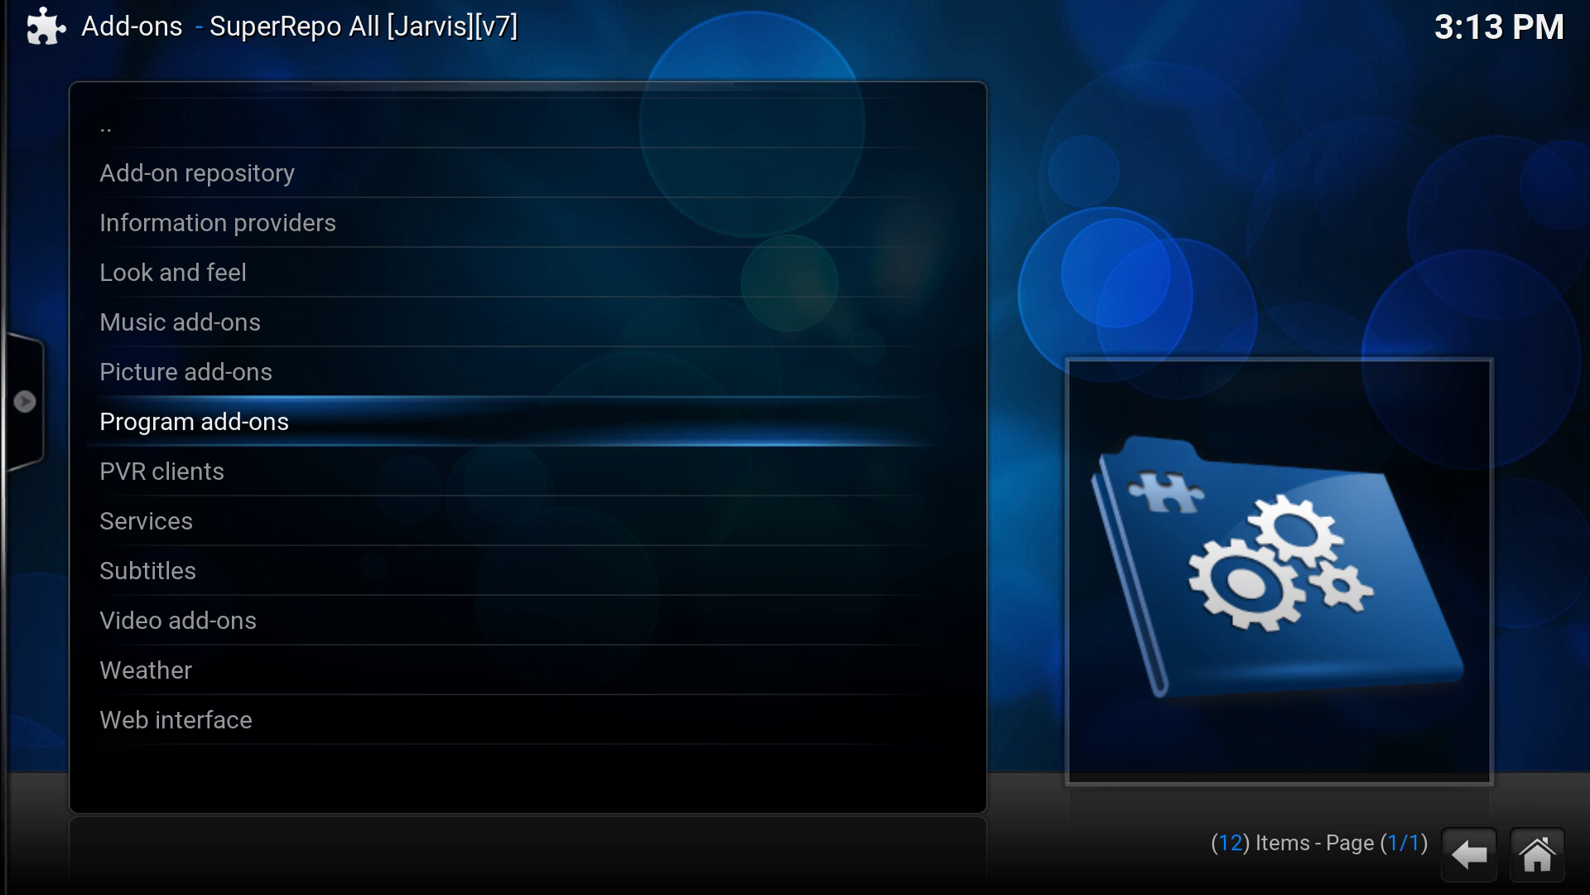
key("Return")
key("Down")
key("Down")
key("Down")
key("Down")
key("Down")
key("Down")
key("Down")
key("Down")
key("Down")
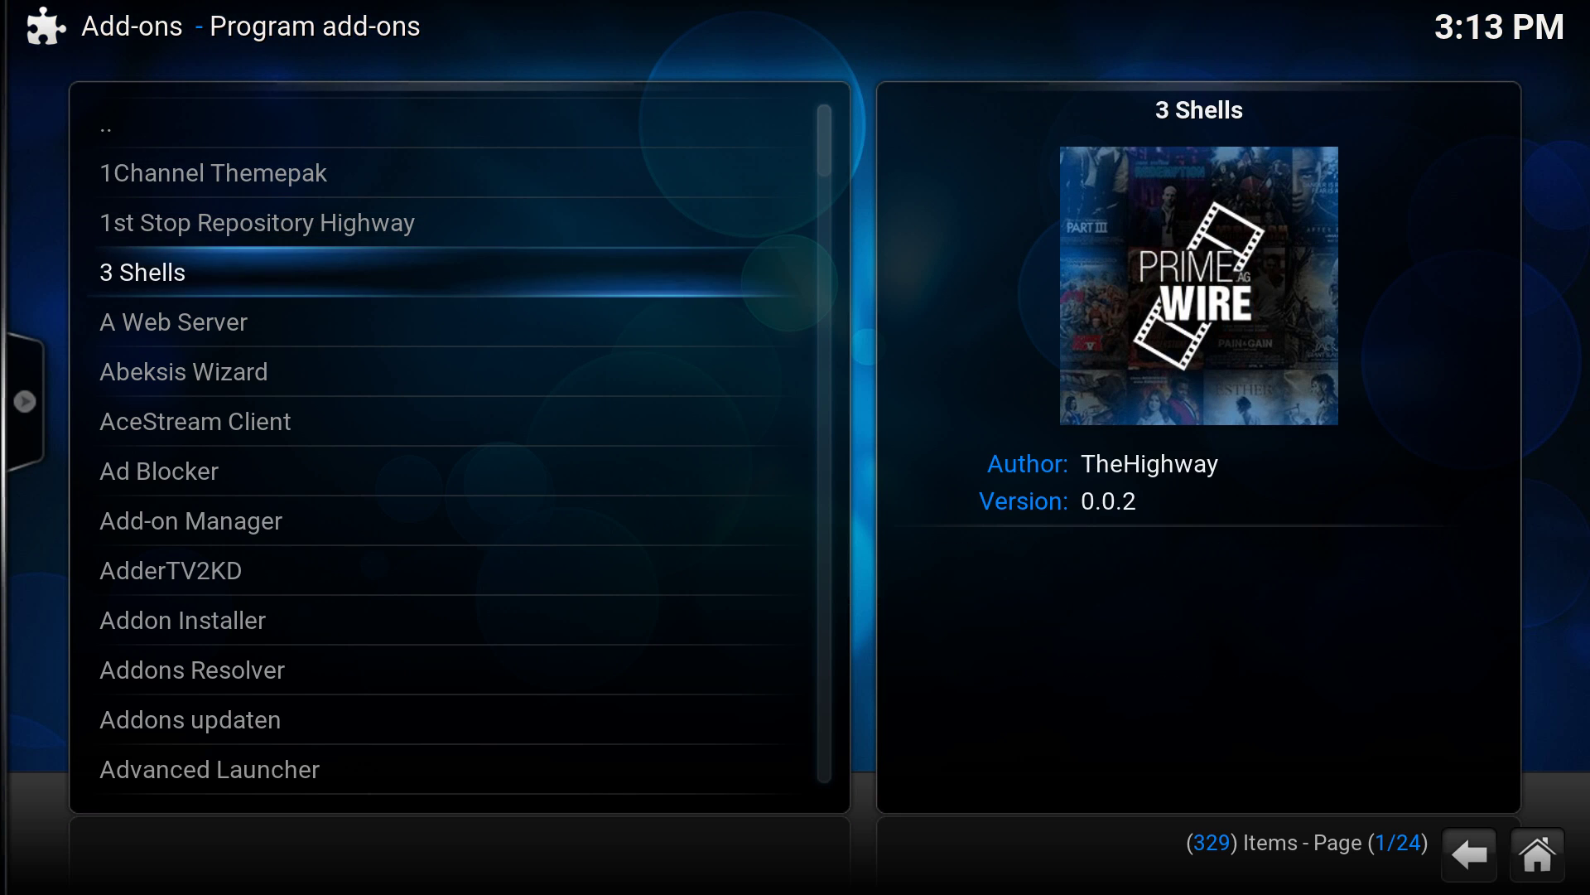
key("Down")
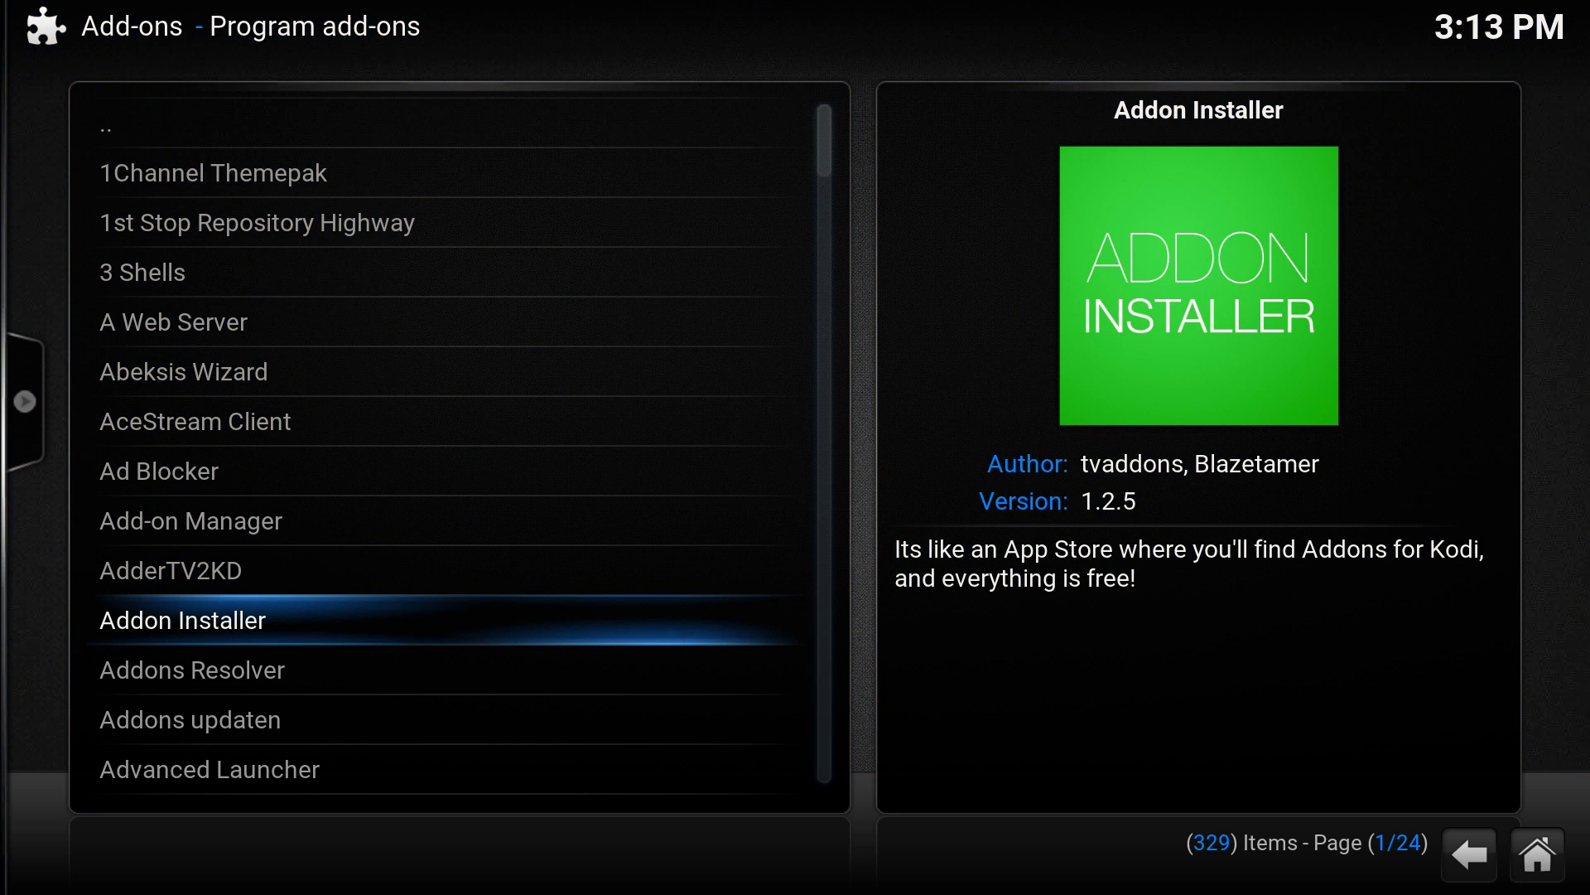
key("Return")
key("Return")
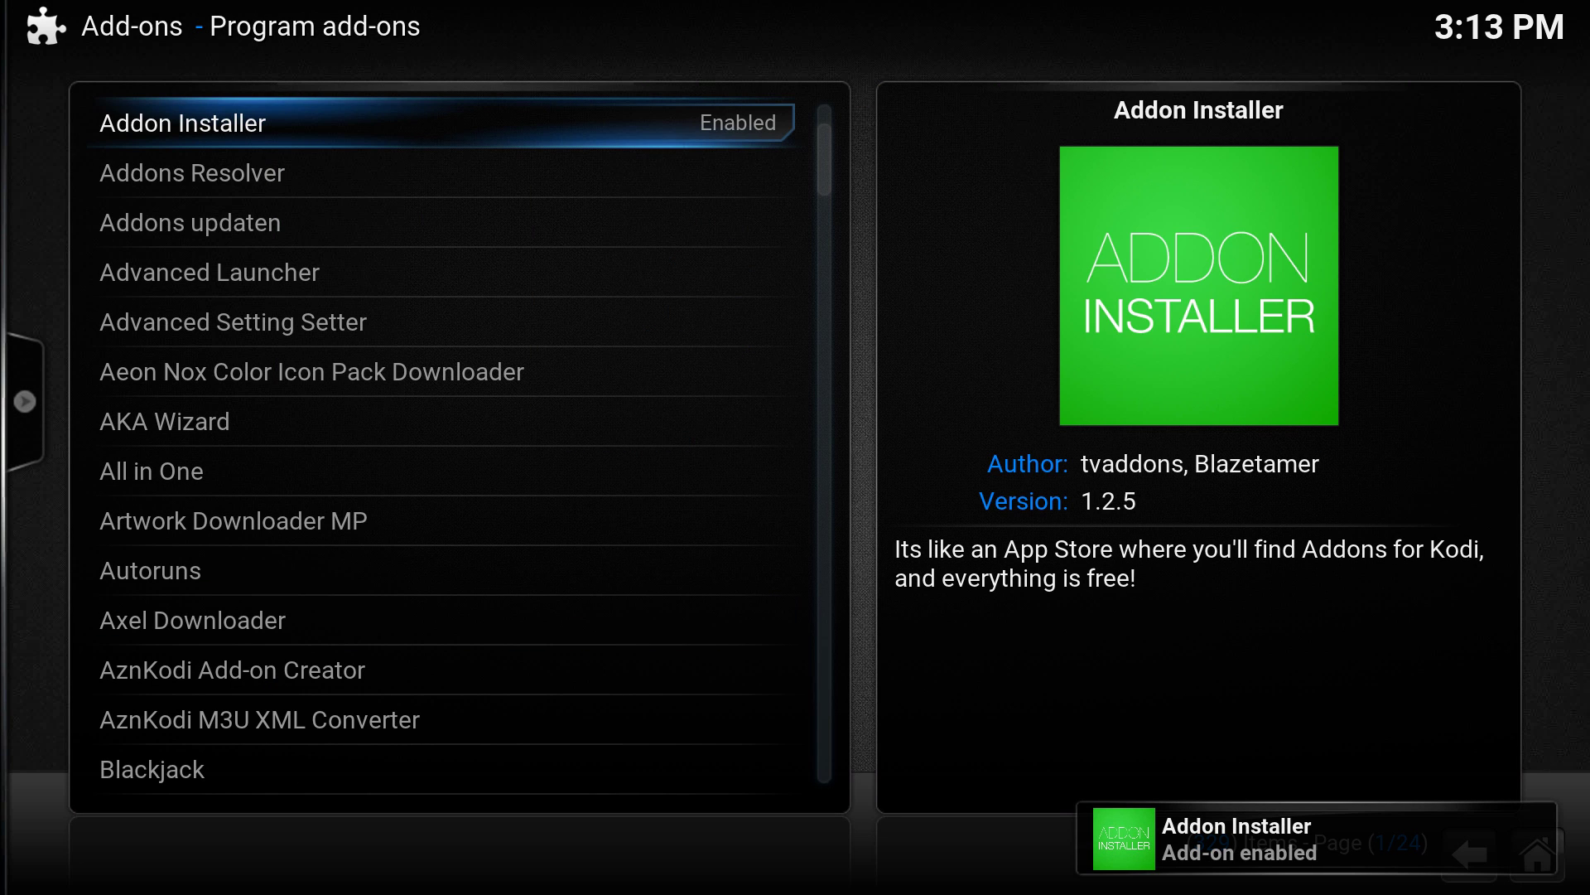
key("Escape")
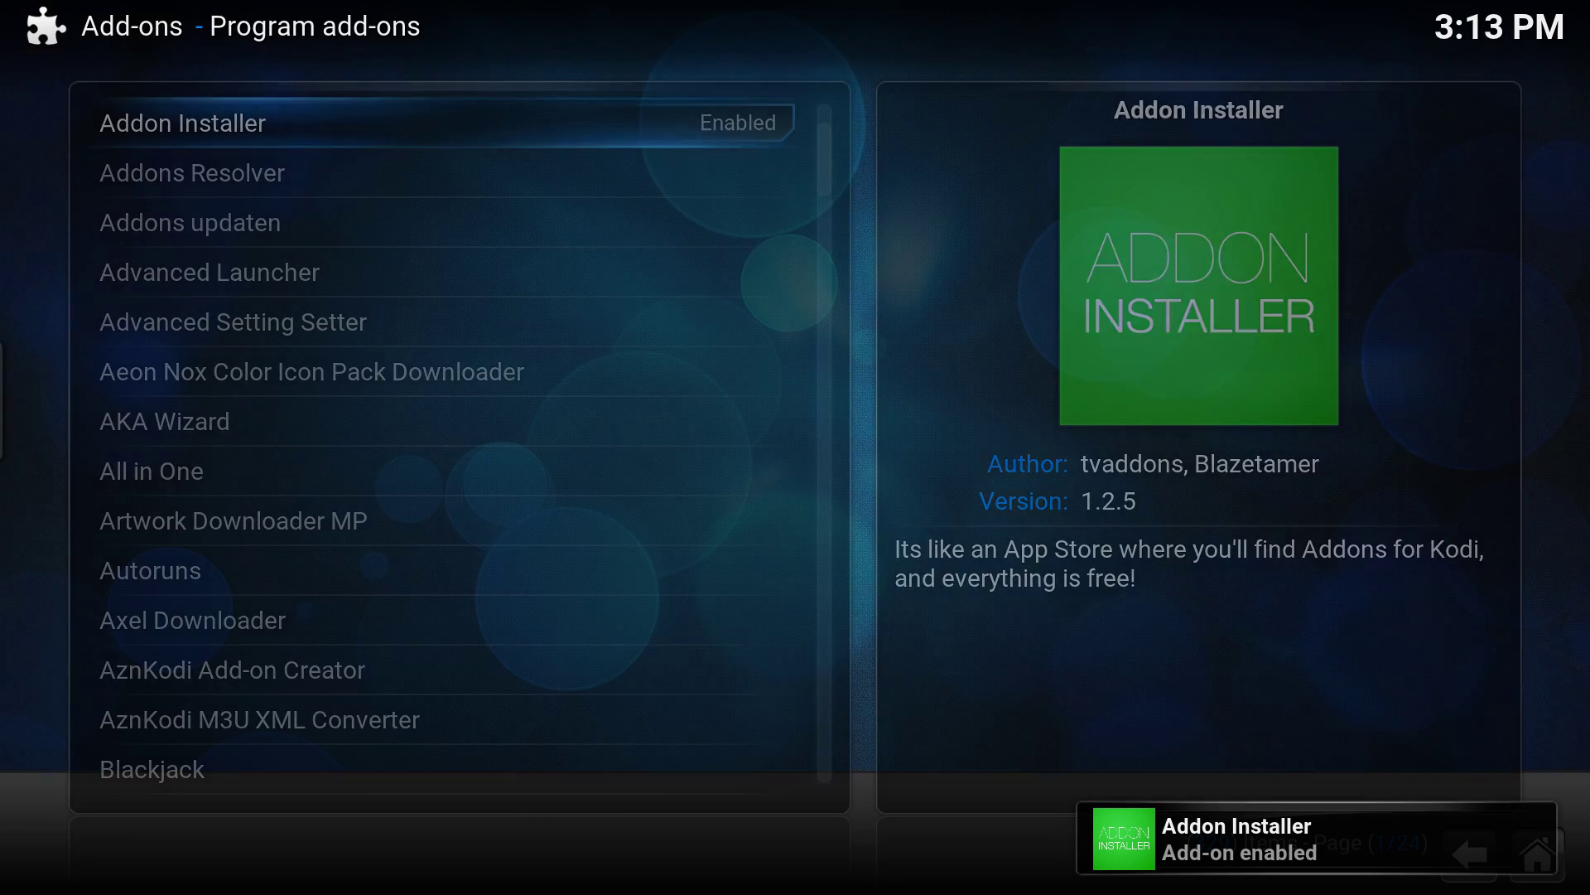
key("Escape")
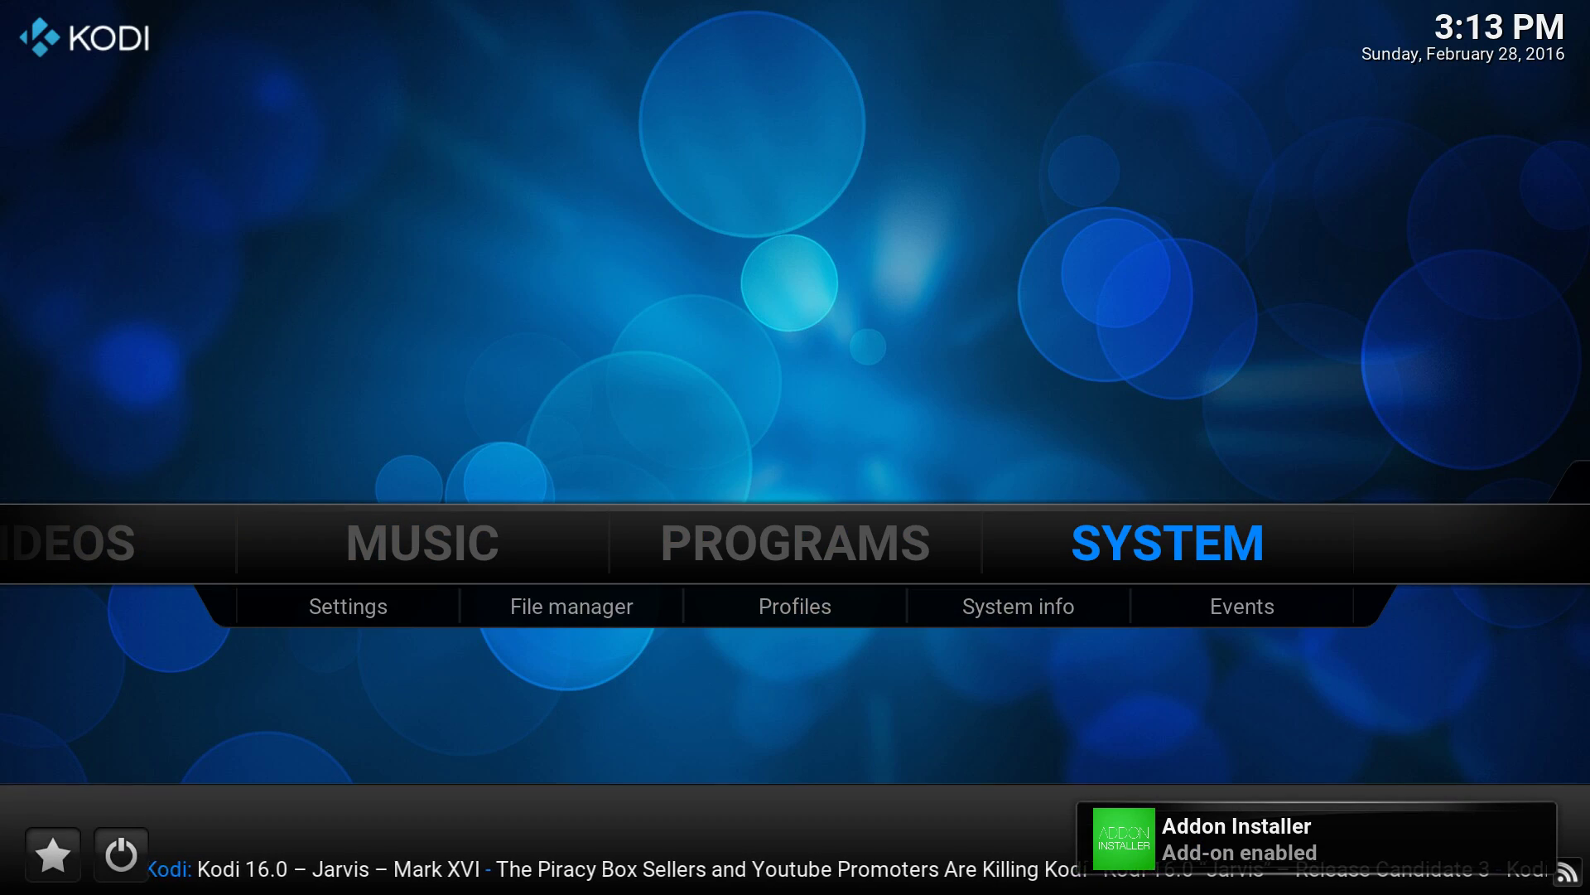
Launch Addon Installer from Programs and open its Featured Addons list.
key("Left")
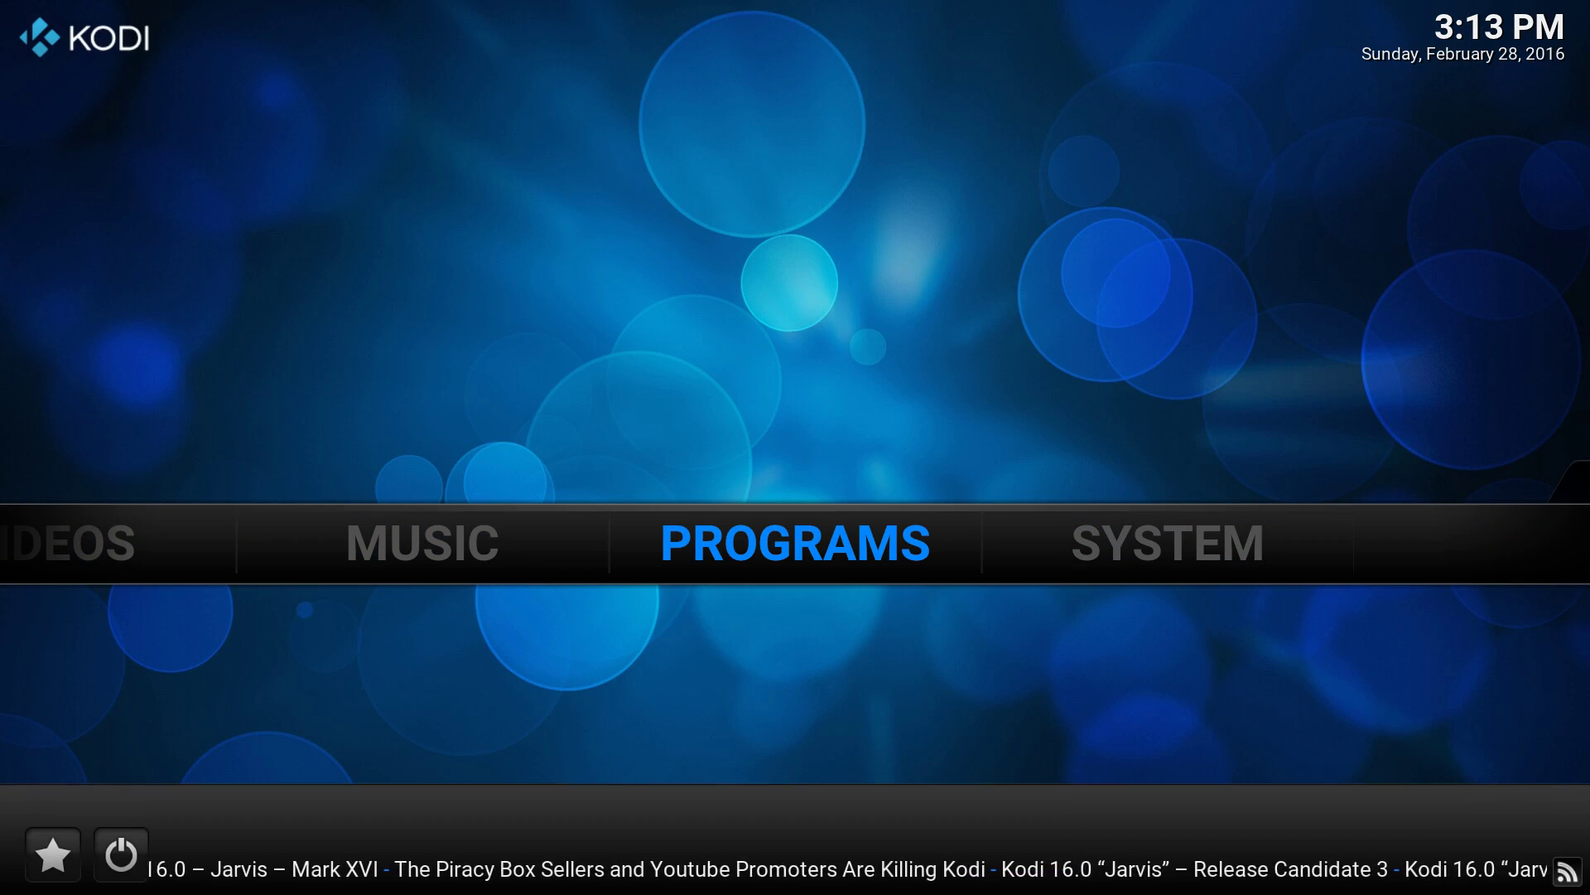
key("Return")
key("Down")
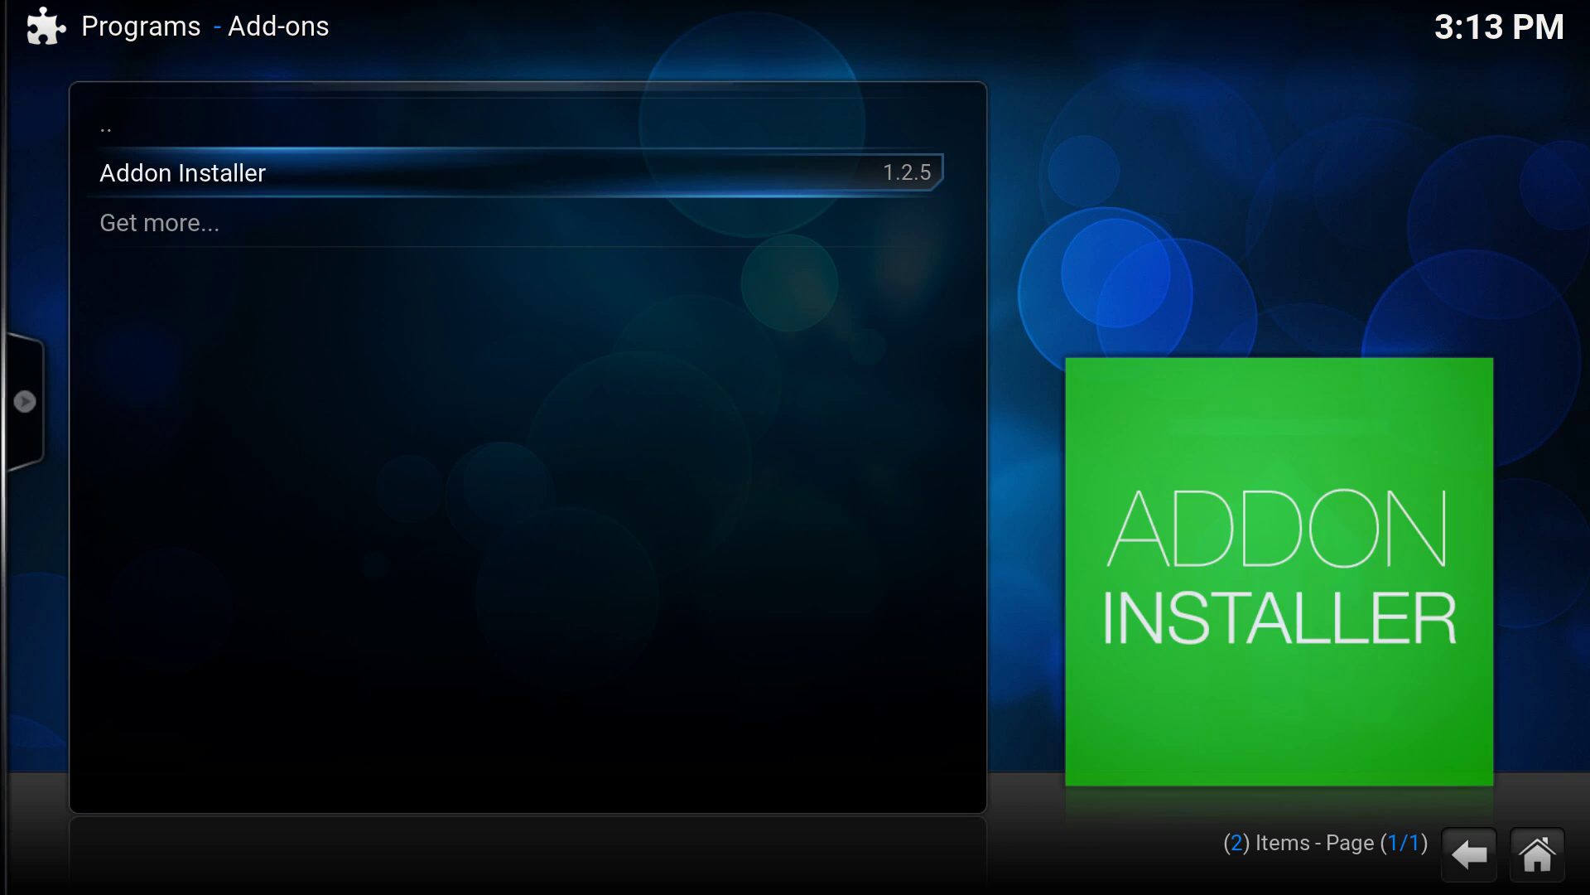
key("Return")
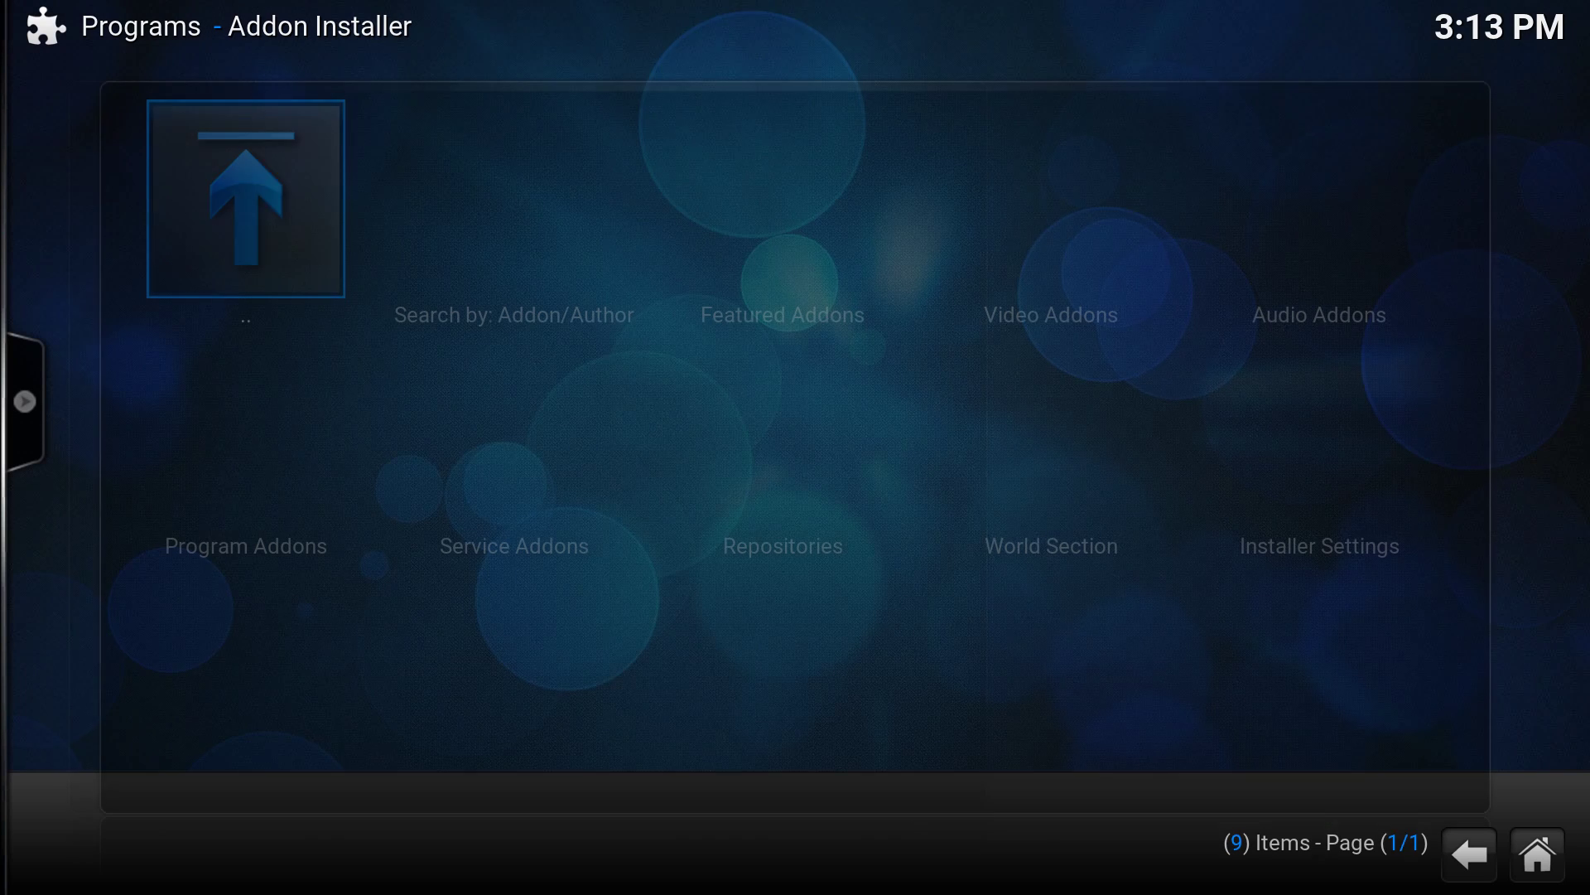
key("Right")
key("Right")
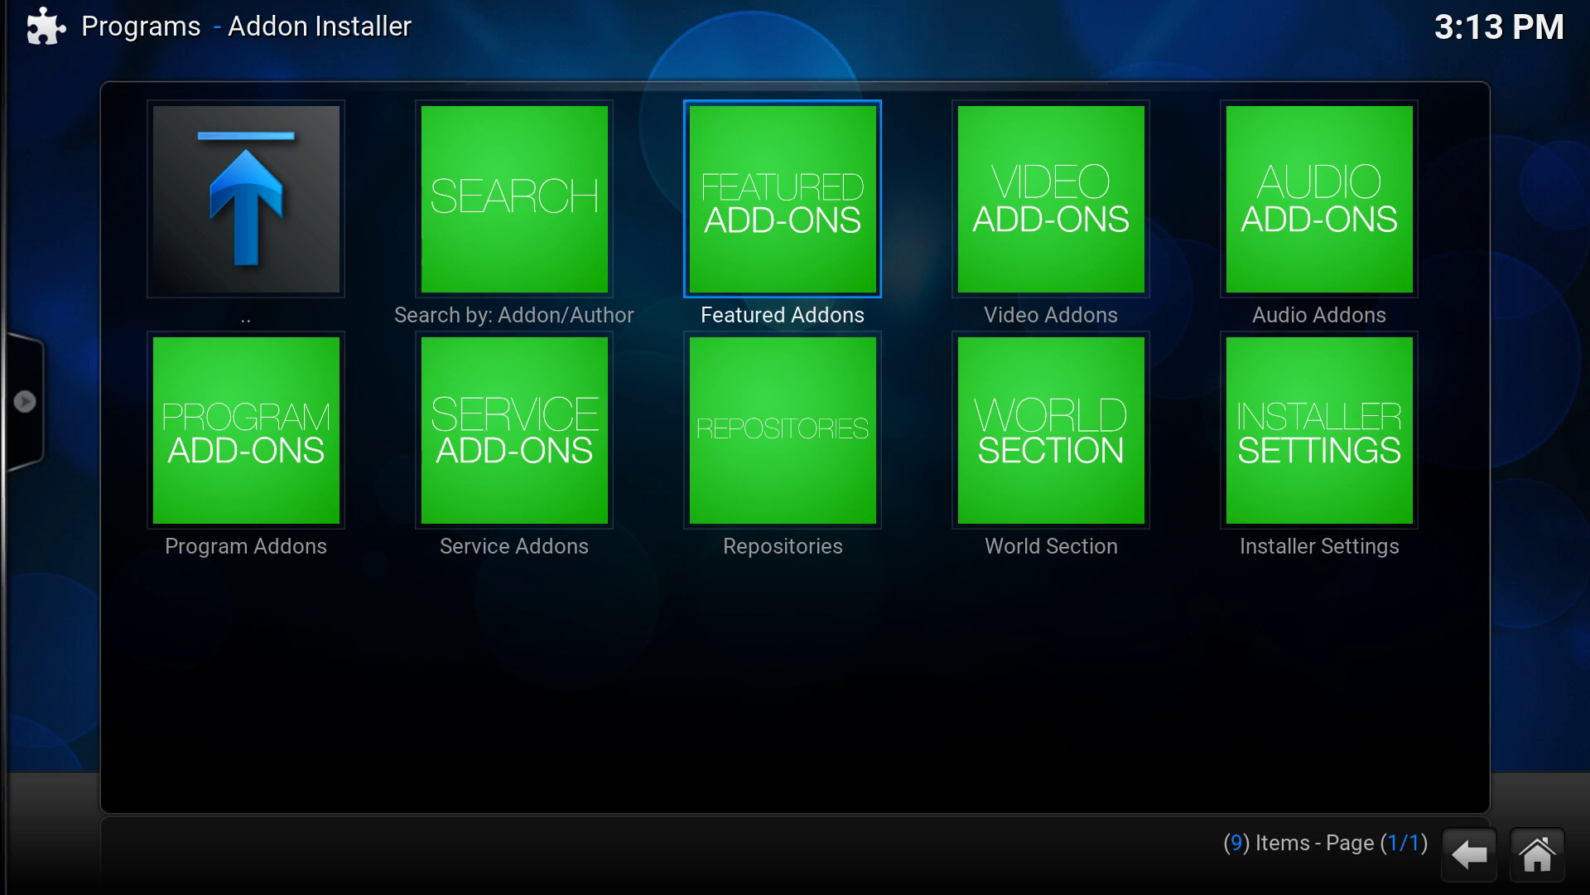
key("Return")
key("Right")
key("Right")
key("Right")
Install Exodus v1.1.0 from Featured Addons, acknowledge the success message, and return home.
key("Down")
key("Left")
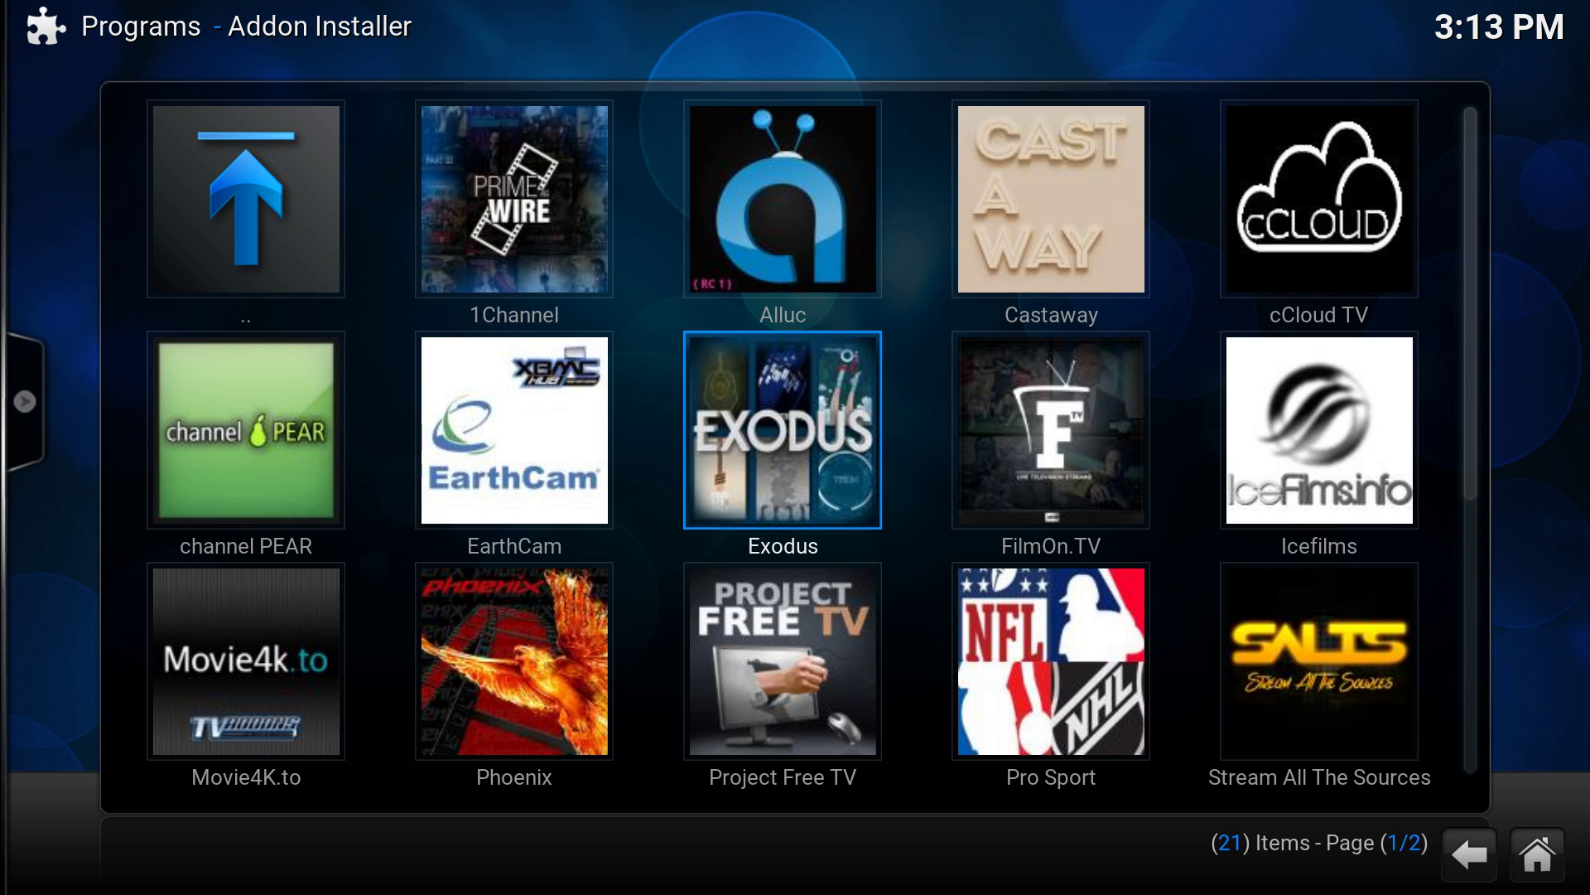
key("Return")
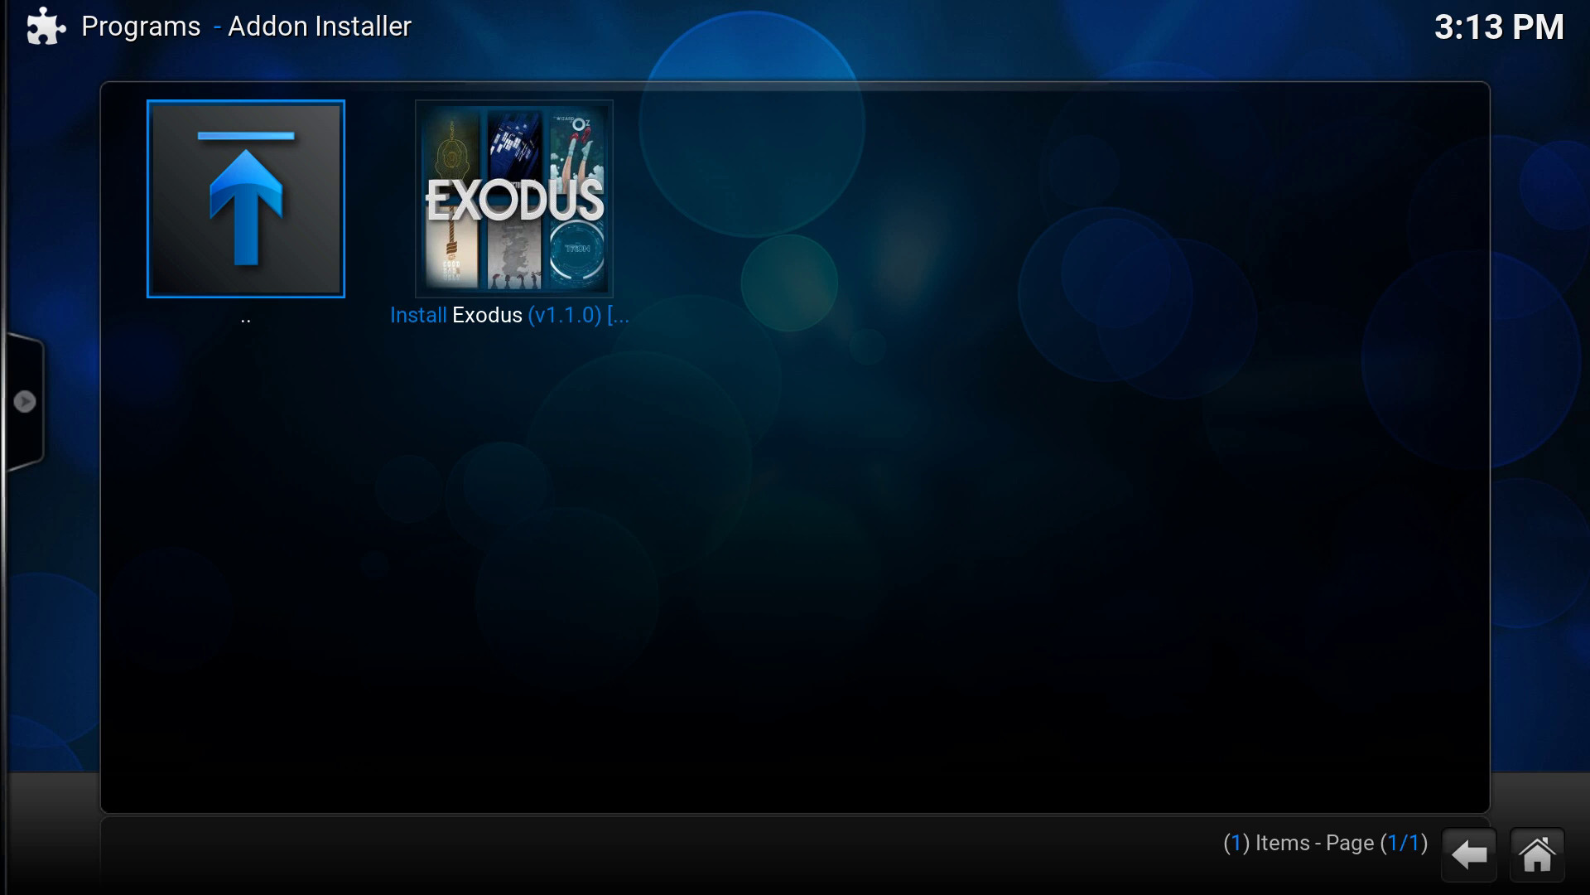
key("Right")
key("Return")
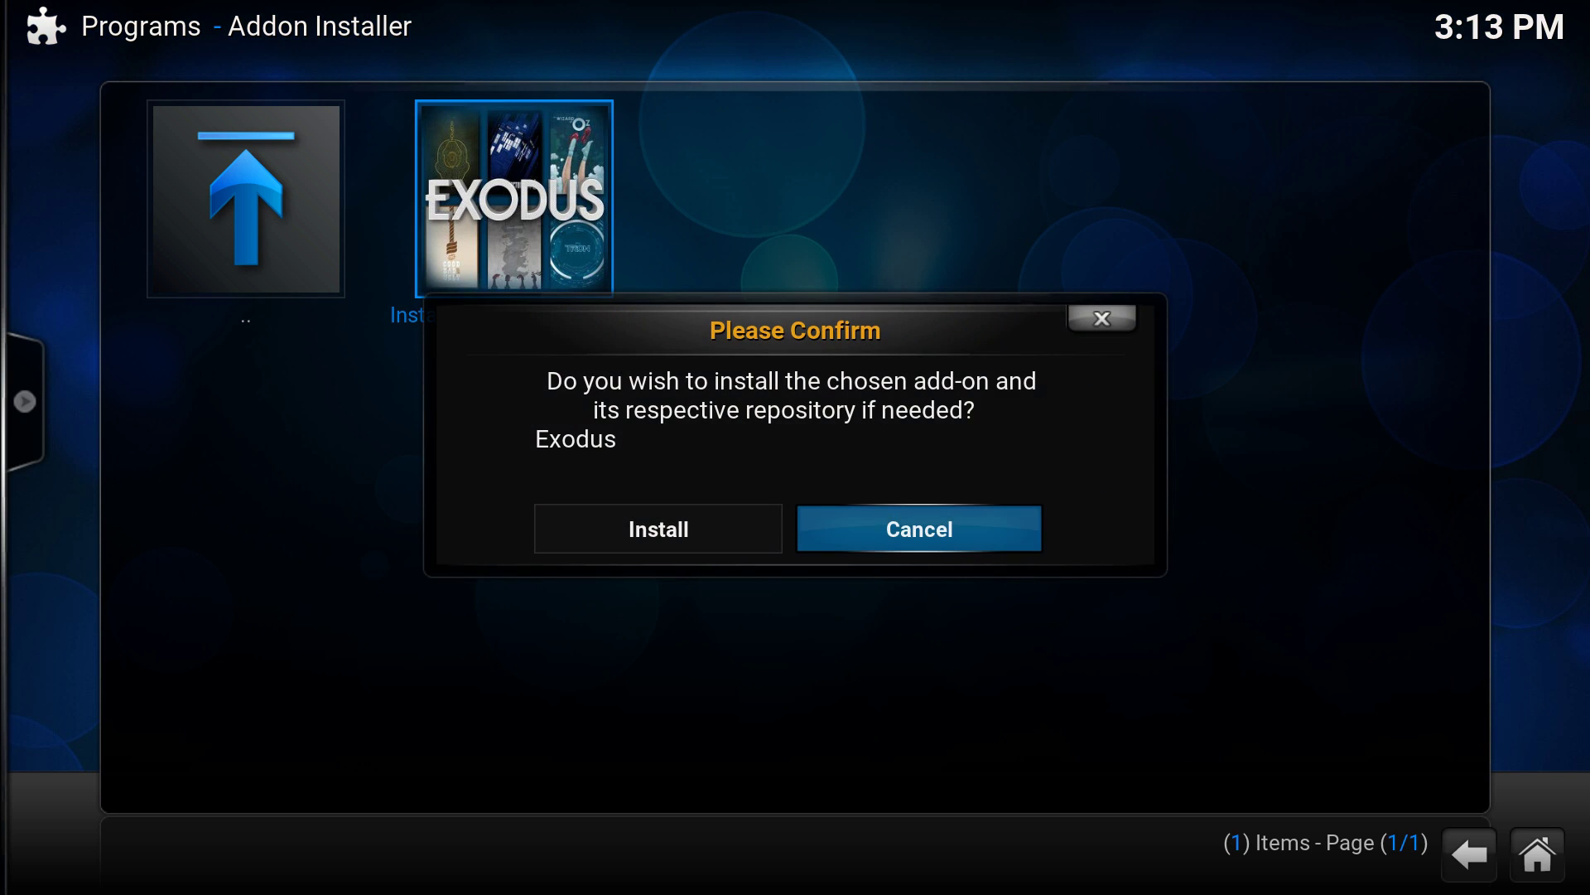
key("Left")
key("Return")
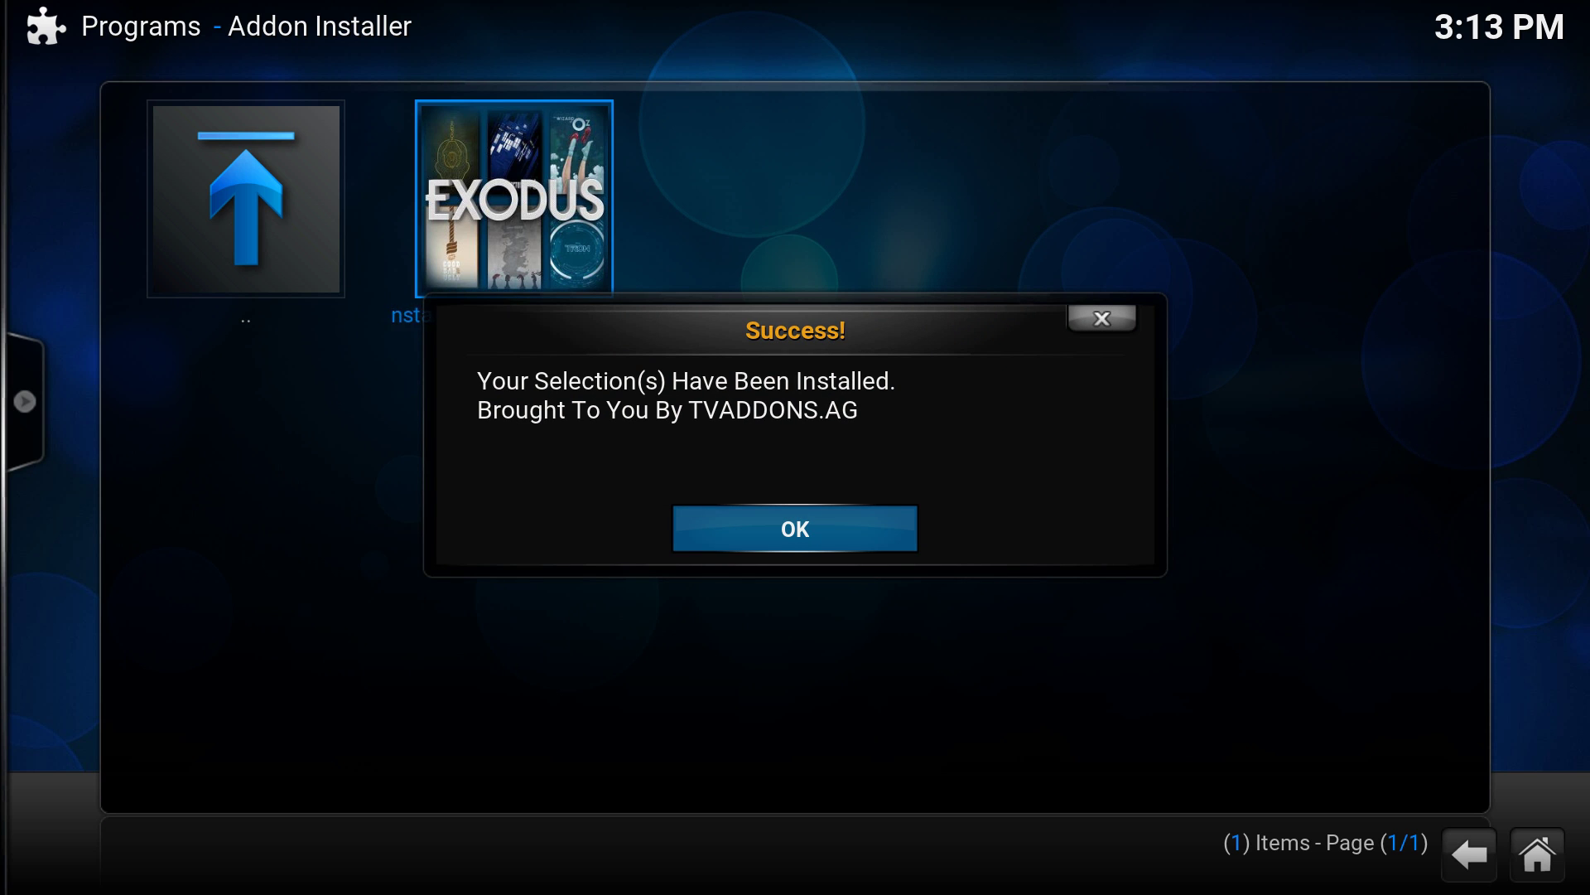
key("Return")
key("Escape")
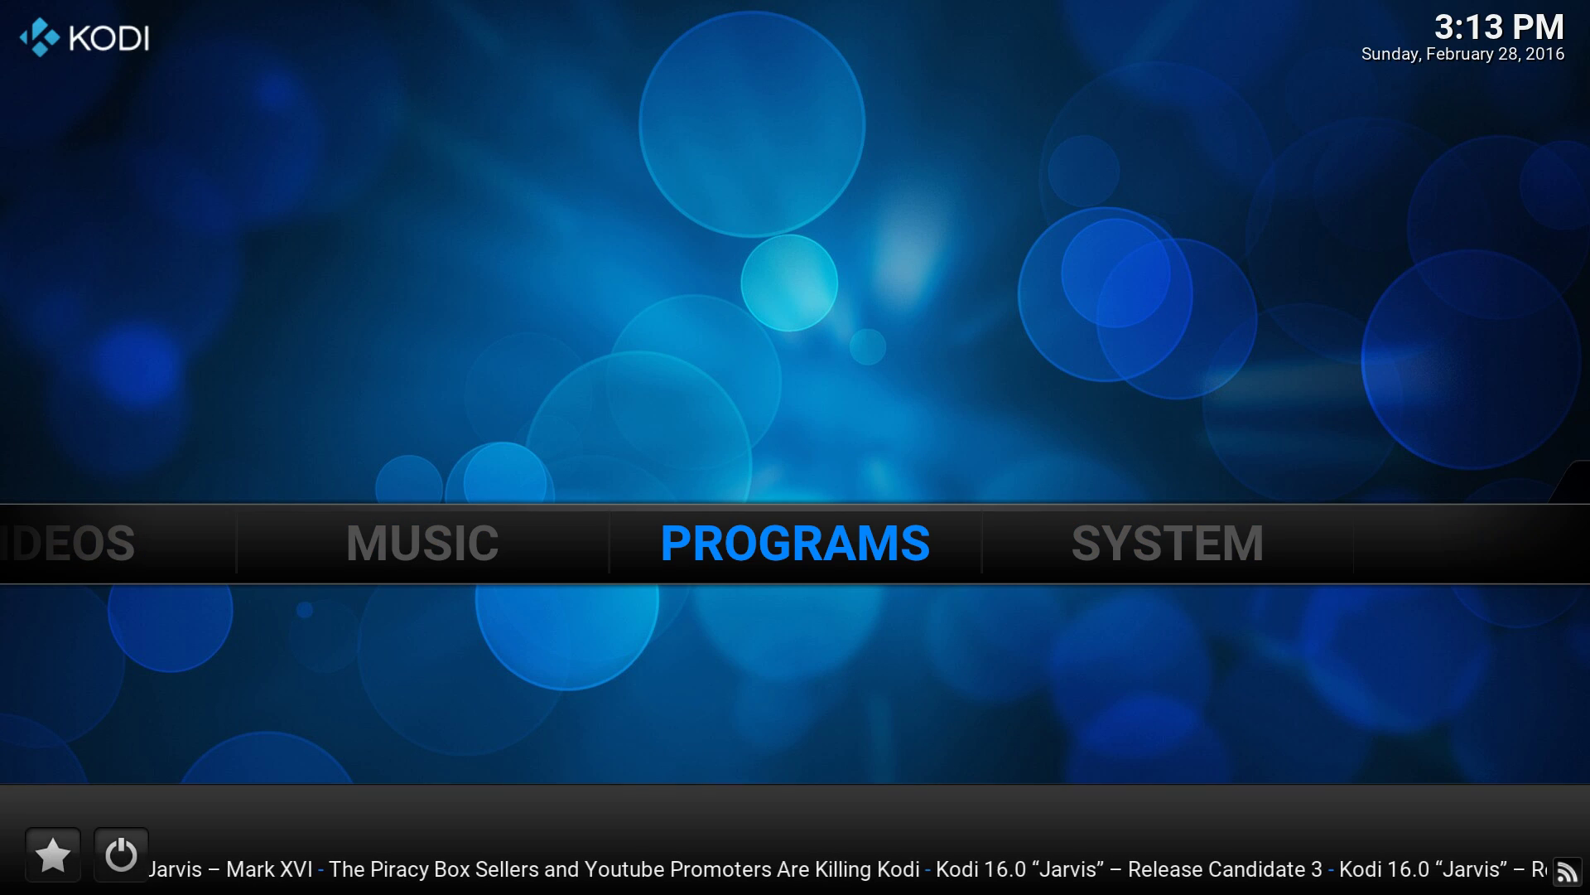
Return to the featured add-ons list and install Phoenix.
key("Return")
key("Return")
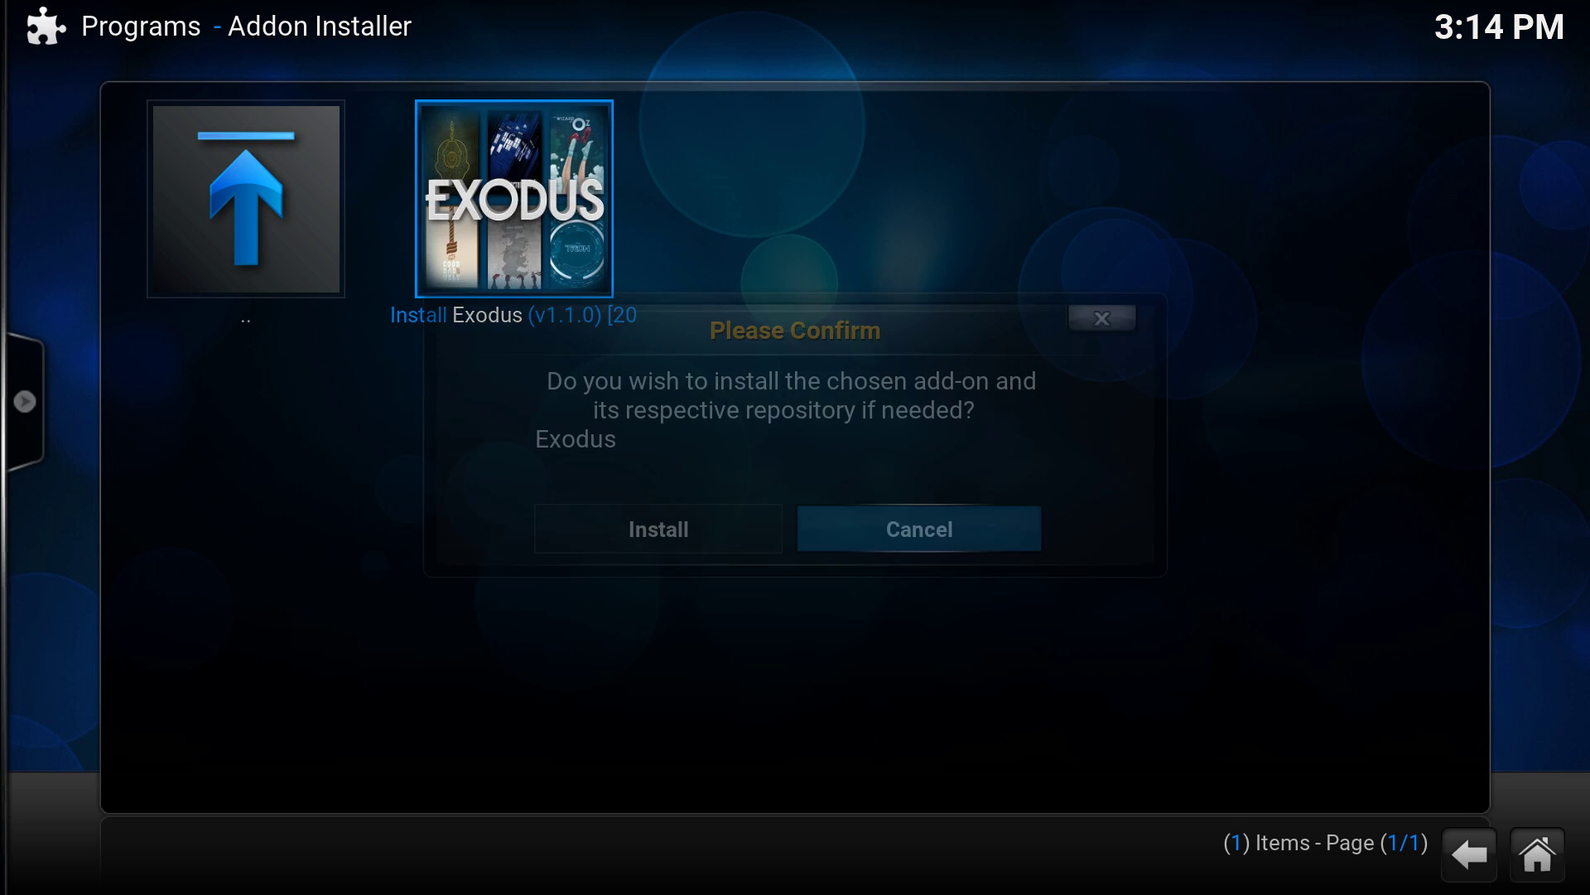
key("Escape")
key("BackSpace")
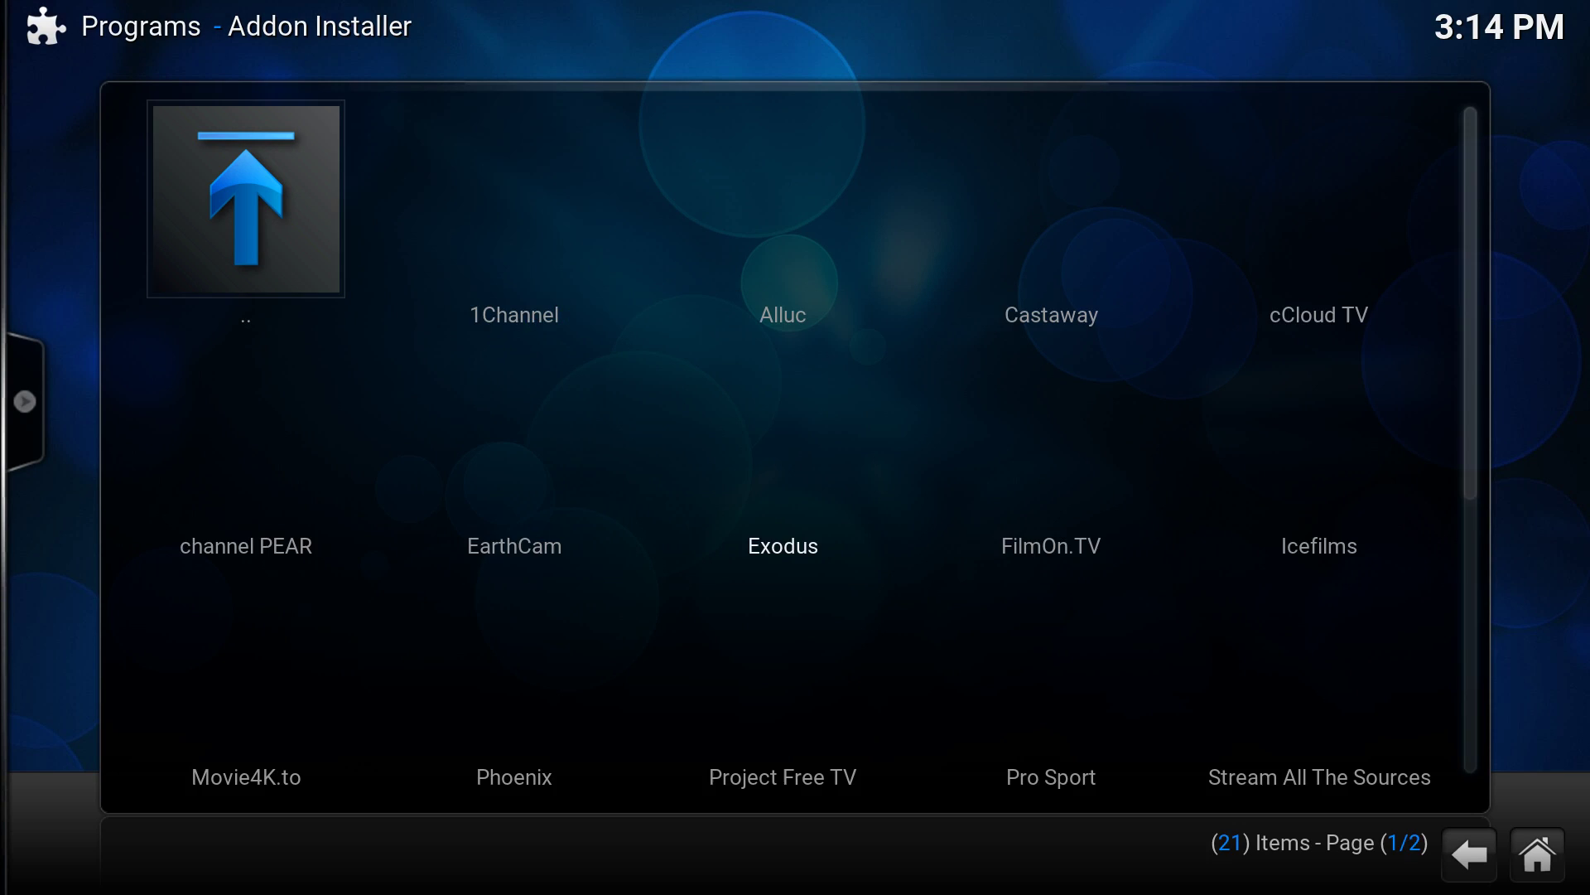
key("Down")
key("Left")
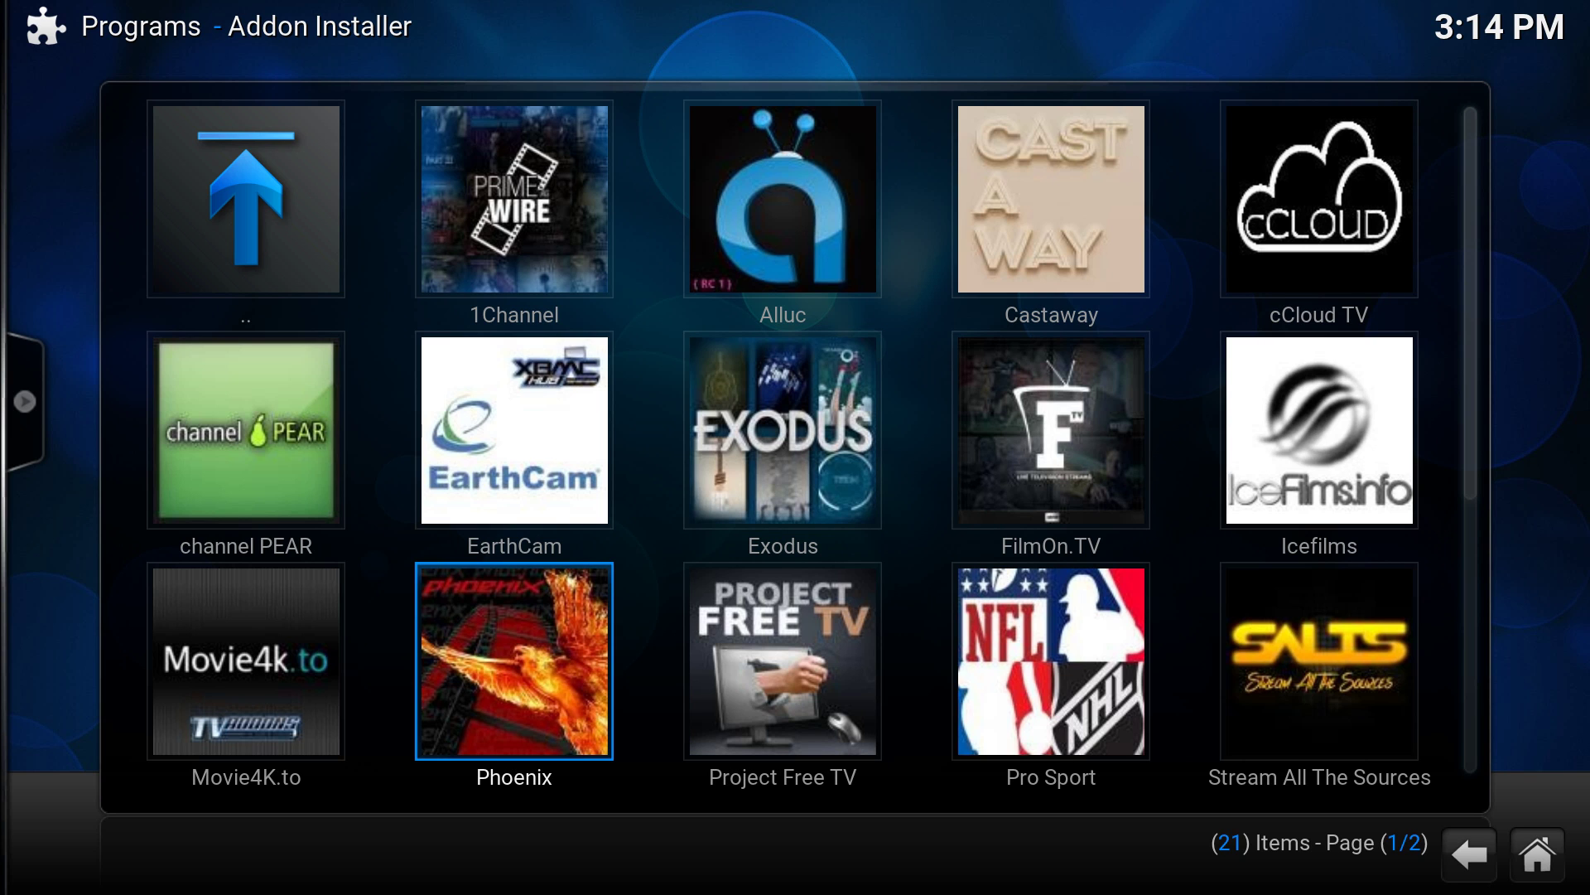
key("Return")
key("Right")
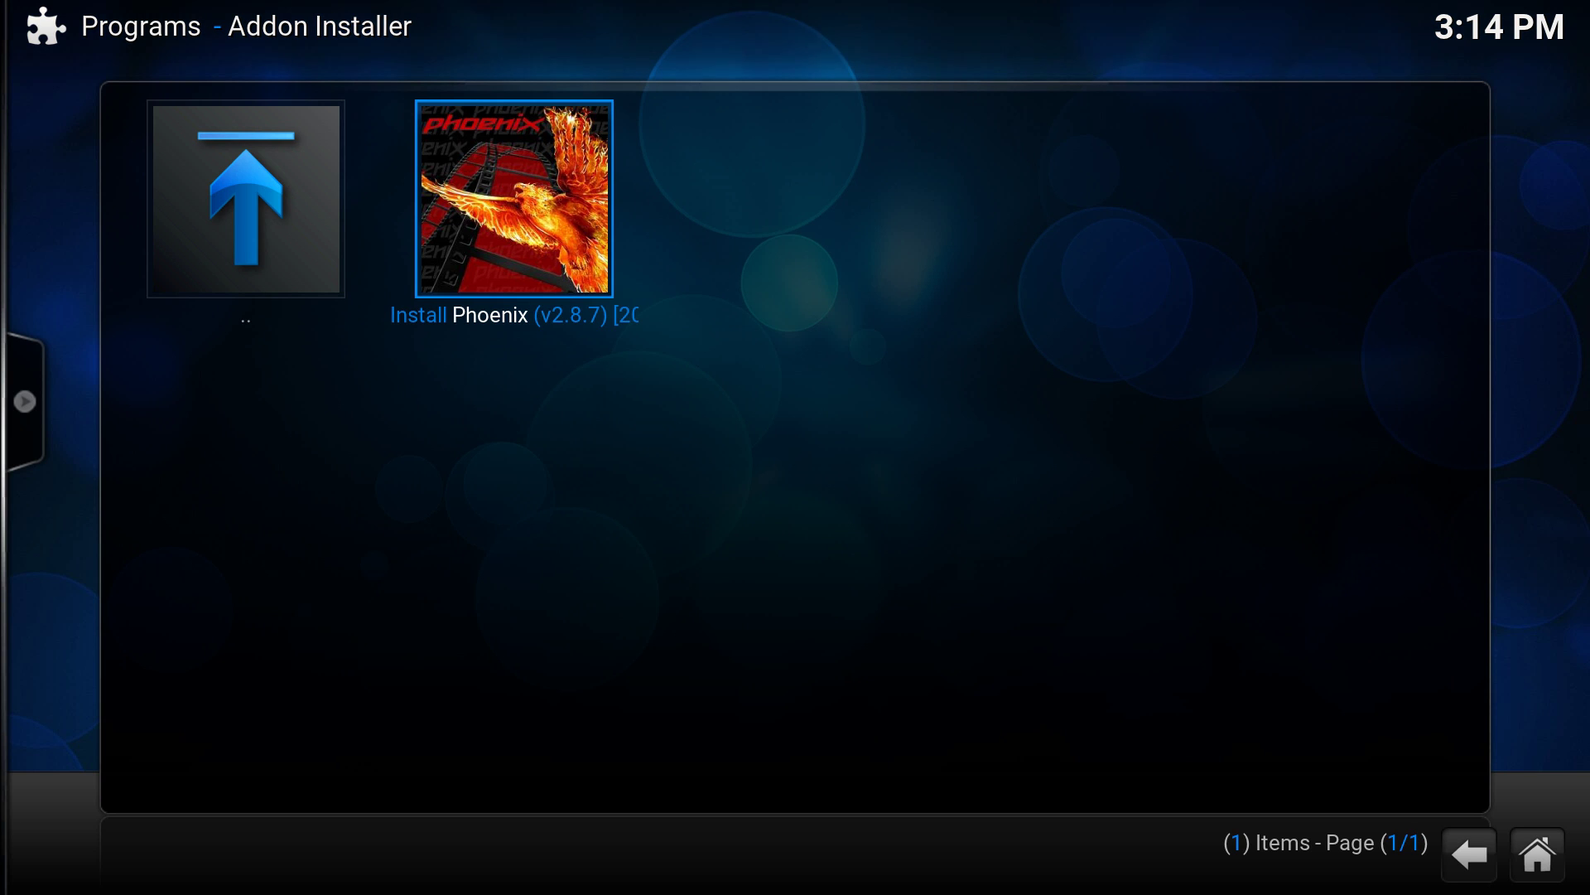
key("Return")
key("Left")
key("Return")
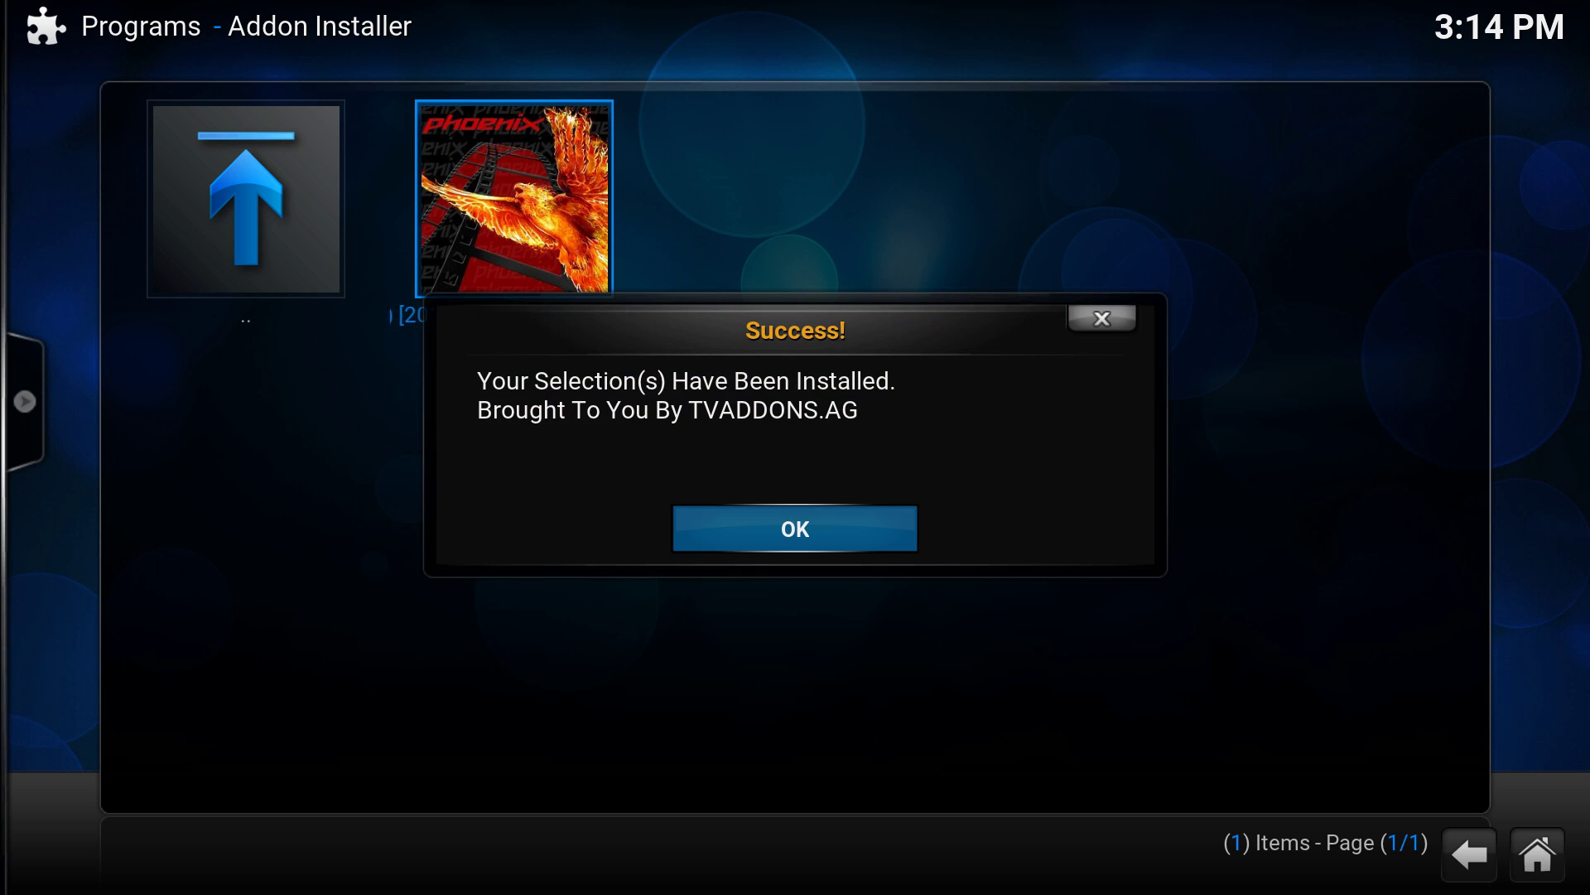
key("Return")
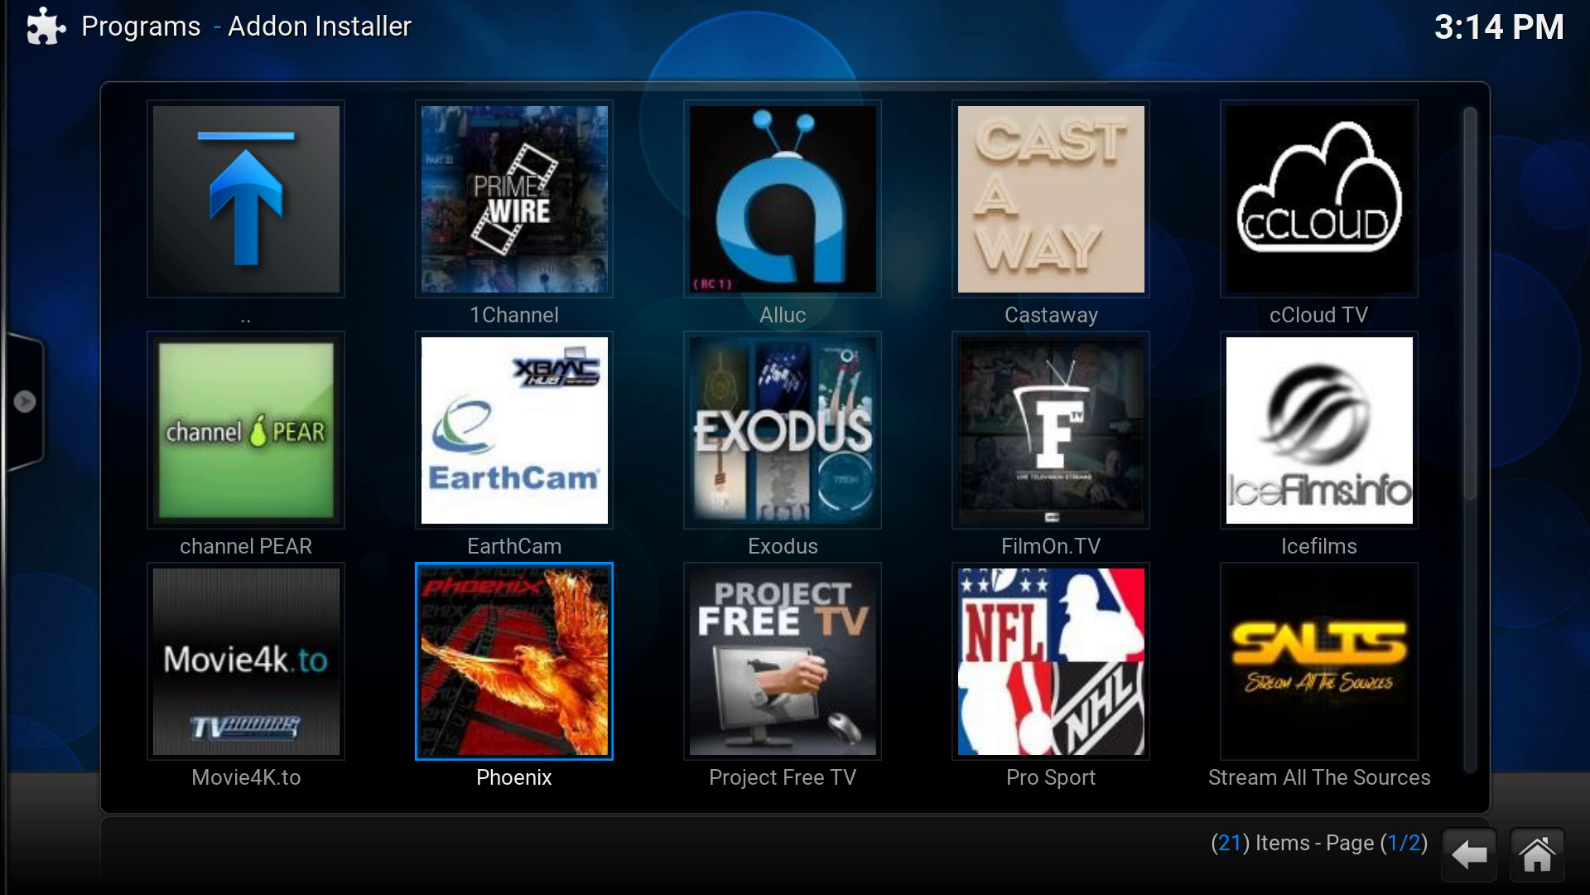
Install UK Turk Playlists and dismiss its success message.
key("Right")
key("Right")
key("Down")
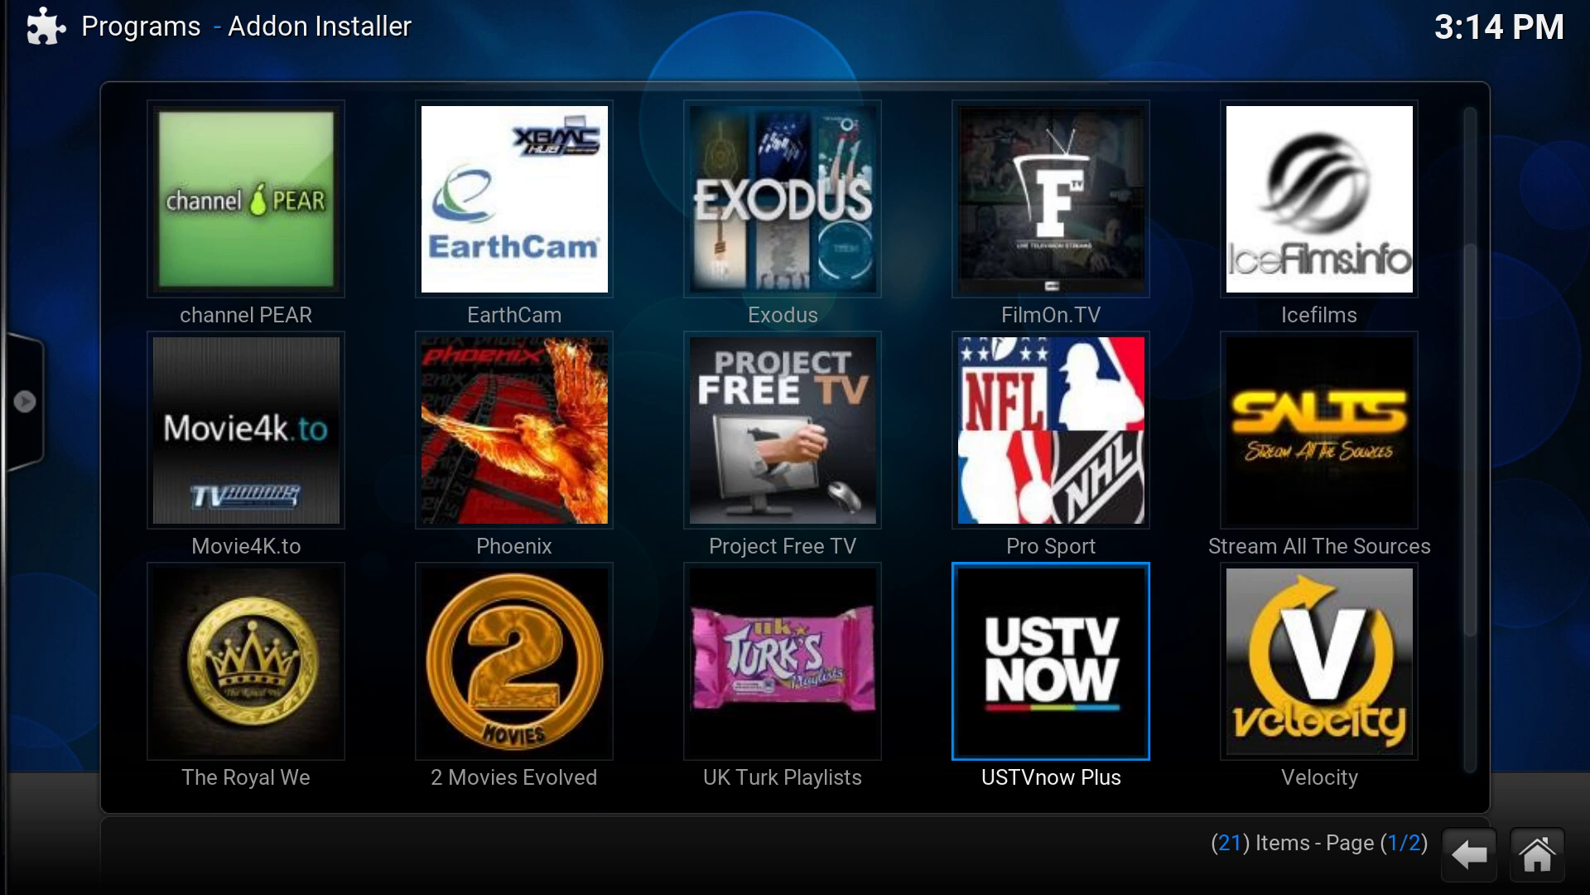
key("Down")
key("Up")
key("Right")
key("Left")
key("Right")
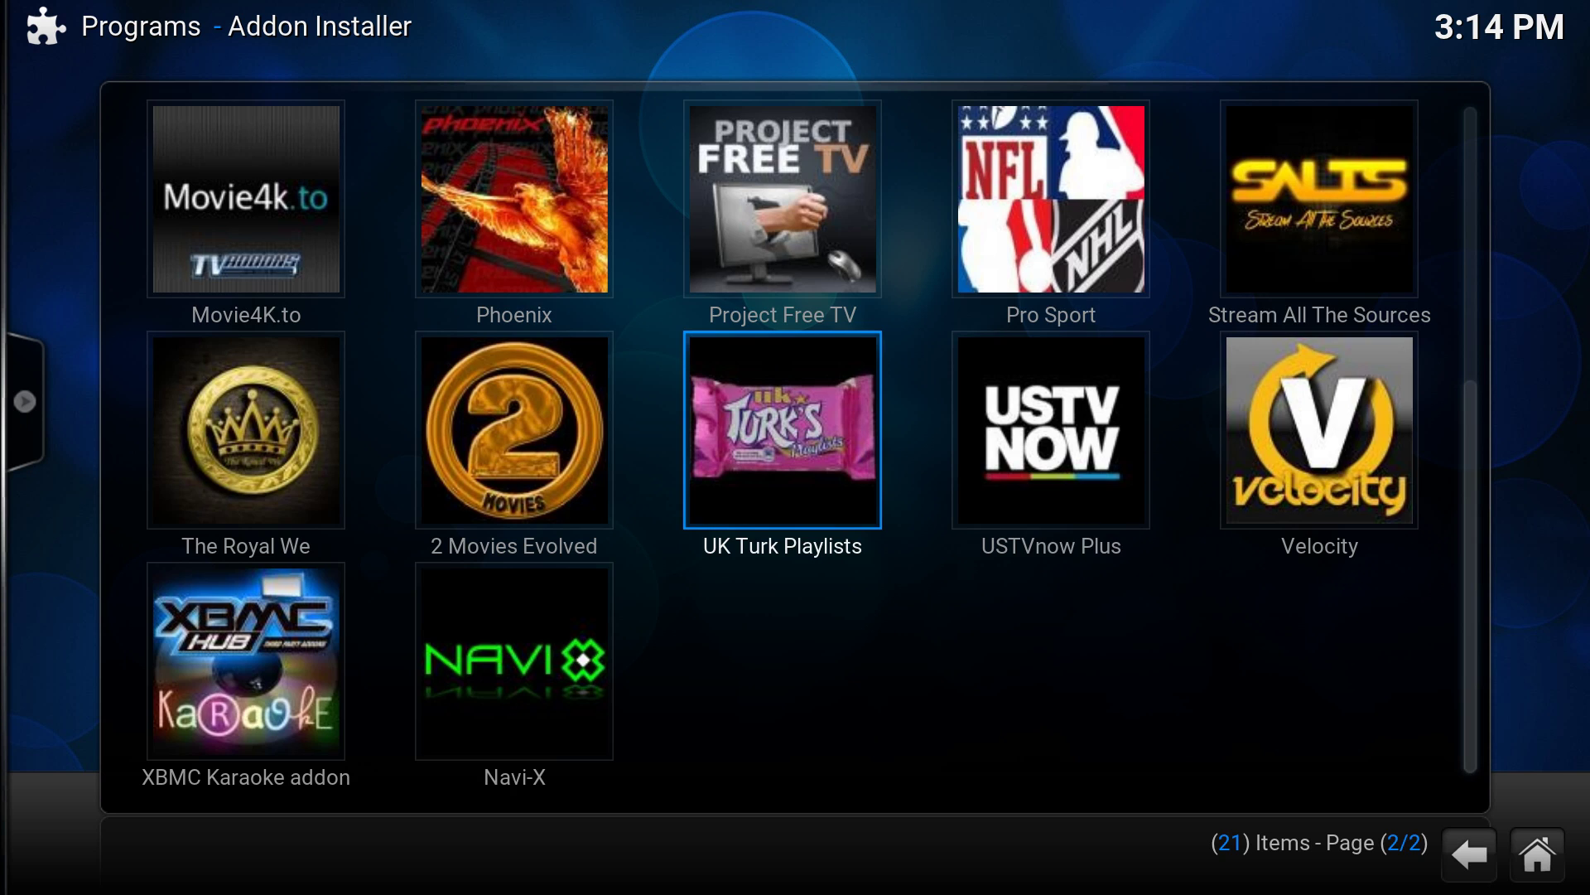
key("Return")
key("Right")
key("Return")
key("Left")
key("Return")
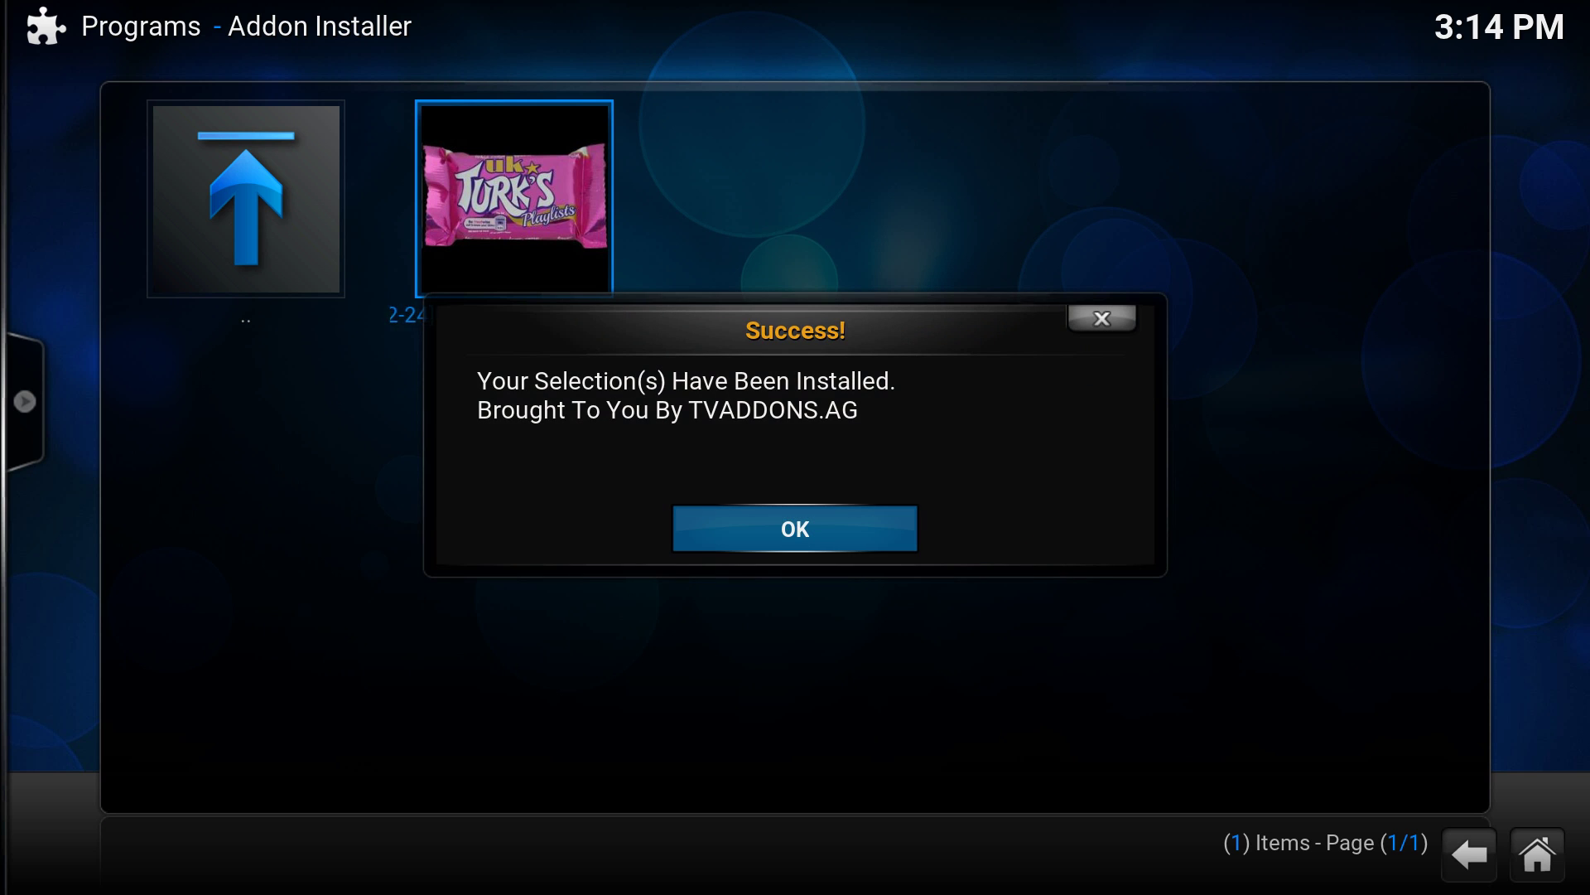
key("Return")
Browse the featured add-ons, then leave the installer for the Kodi home screen.
key("Up")
key("Left")
key("Up")
key("Right")
key("Right")
key("Down")
key("Down")
key("Left")
key("Left")
key("Left")
key("Left")
key("Right")
key("Right")
key("Right")
key("Right")
key("Right")
key("Up")
key("Up")
key("Left")
key("Escape")
key("Left")
key("Left")
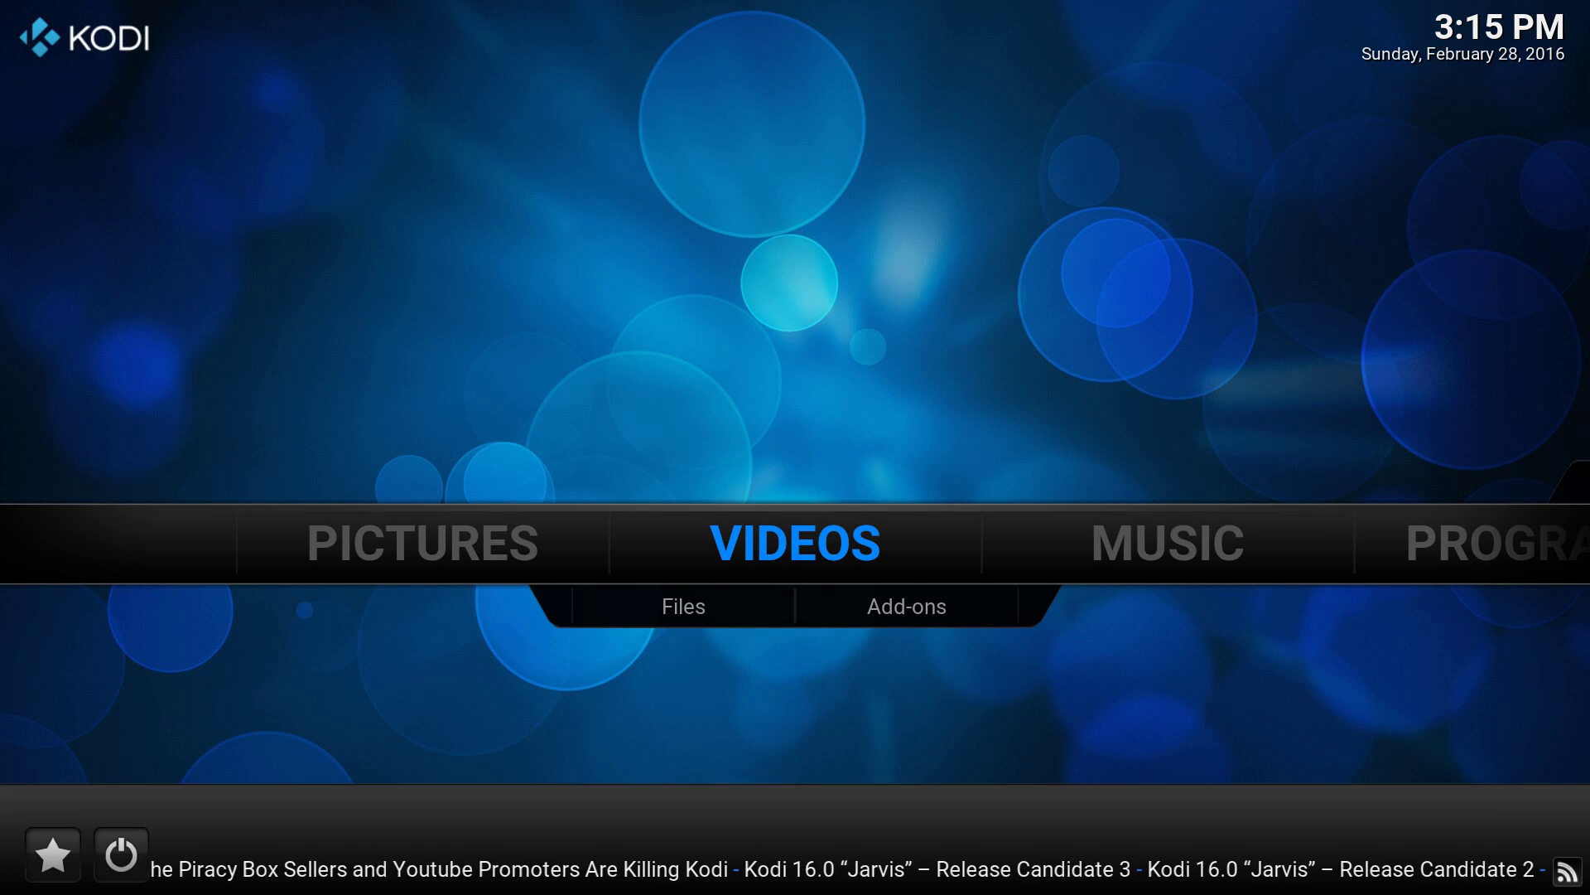
Launch the Exodus add-on from the Videos add-ons list and dismiss its changelog.
key("Down")
key("Right")
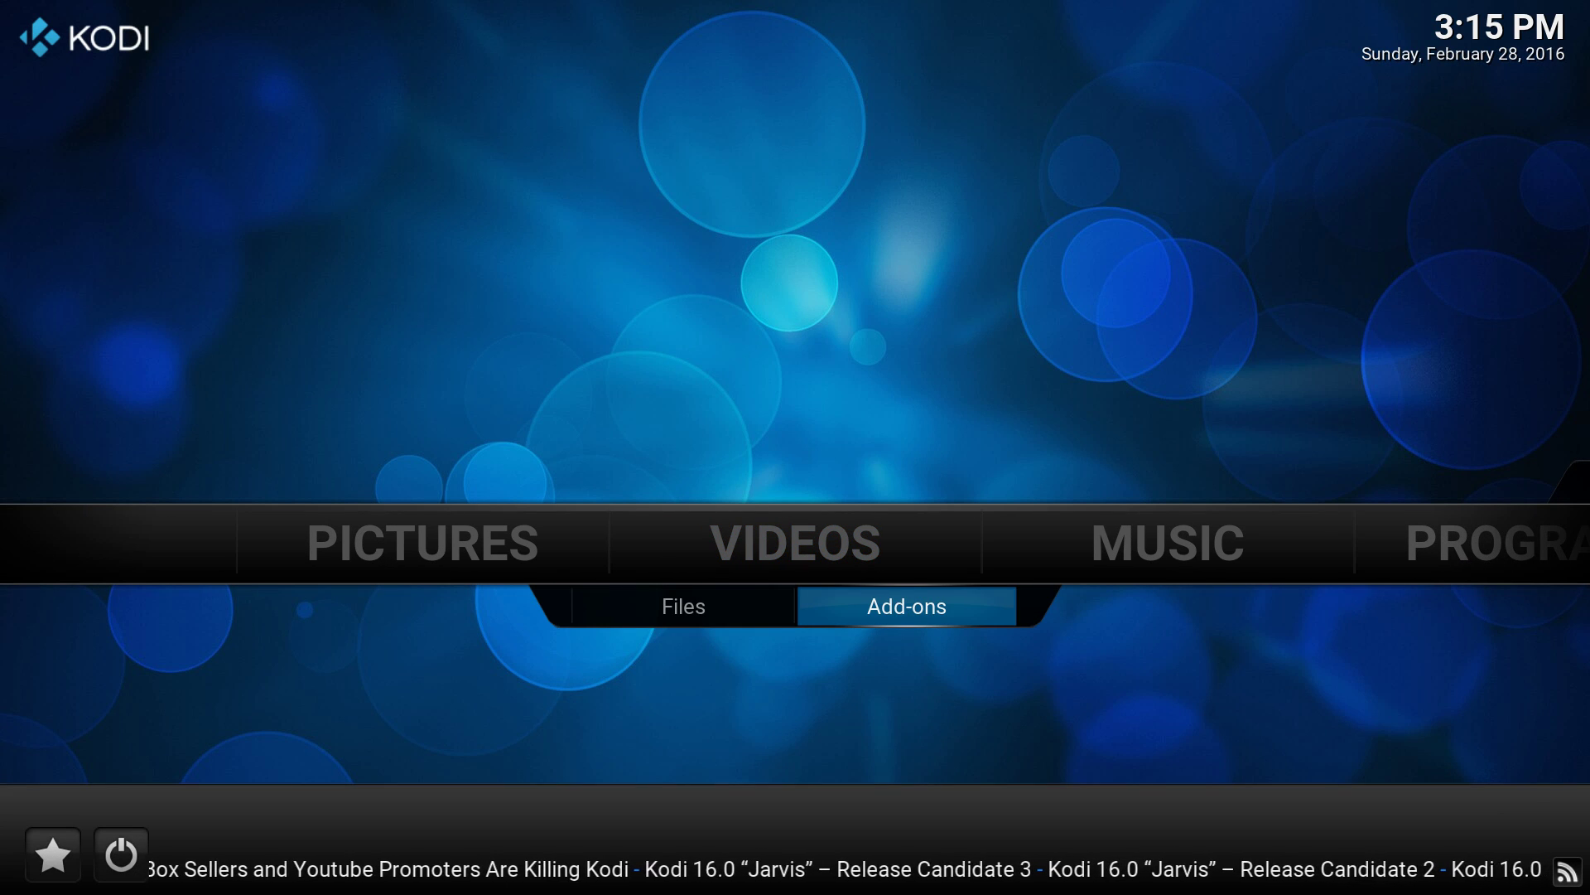
key("Return")
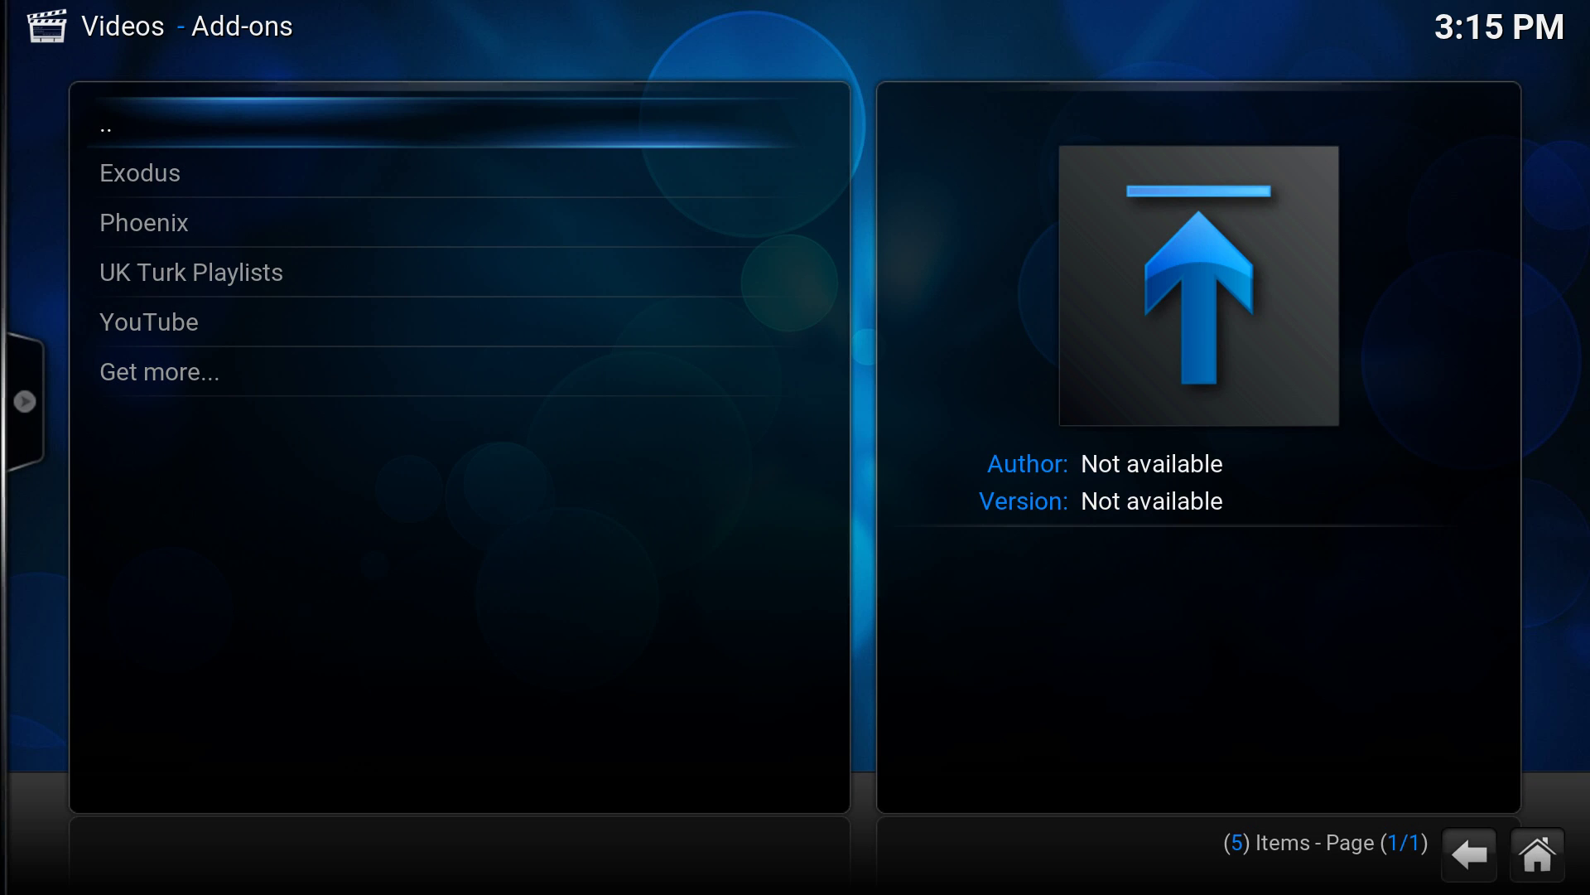
key("Down")
key("Down")
key("Down")
key("Down")
key("Up")
key("Down")
key("Up")
key("Up")
key("Up")
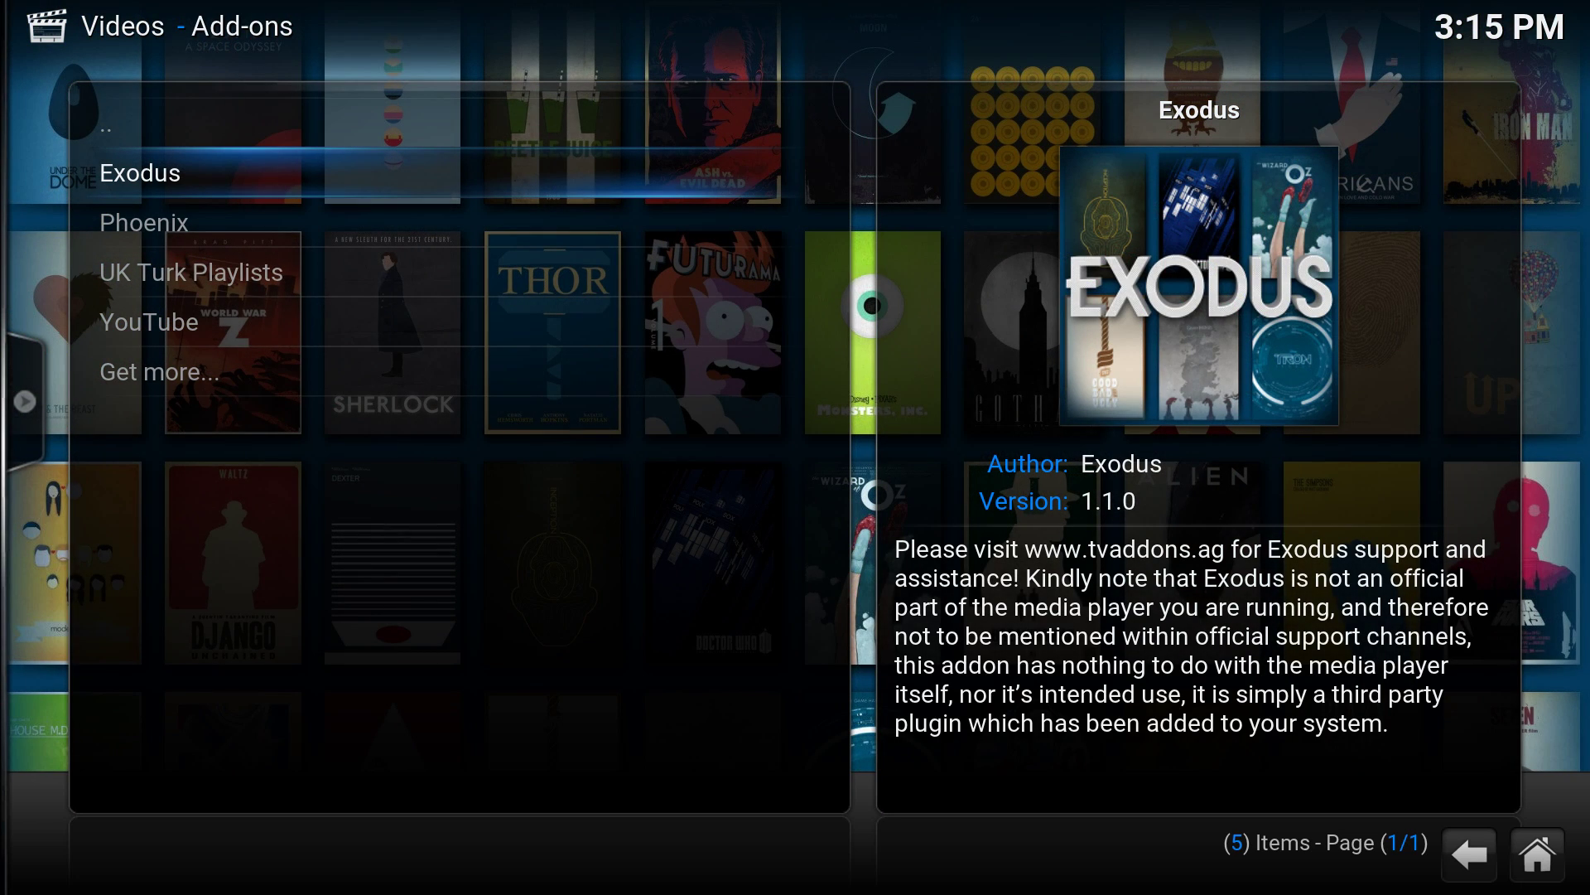
key("Return")
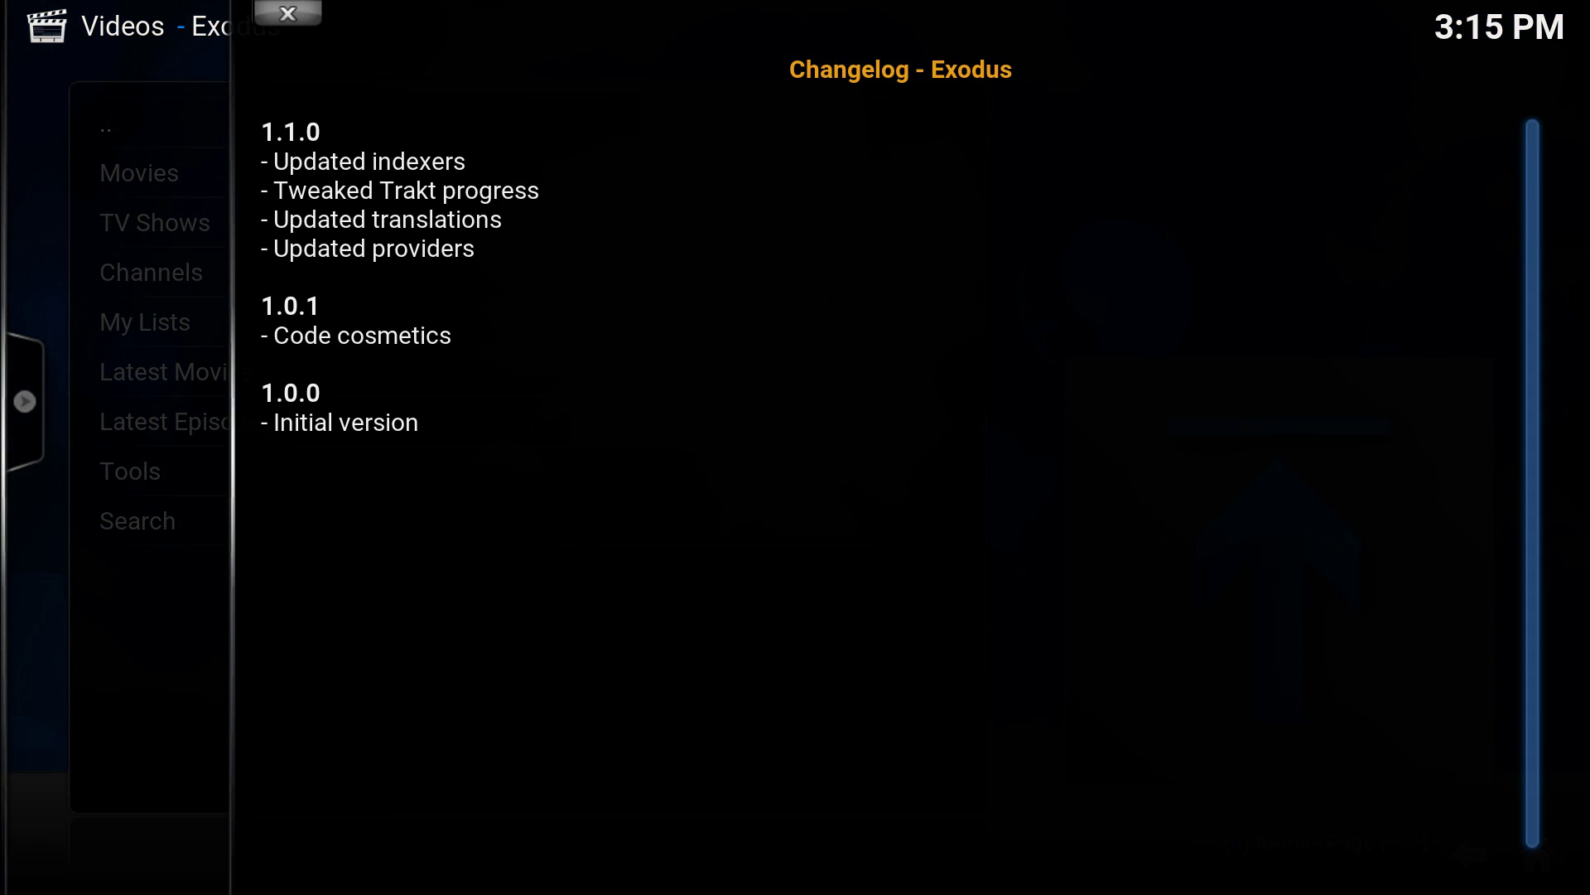
key("Escape")
In Exodus, open Movies > Genres > Comedy.
key("Down")
key("Down")
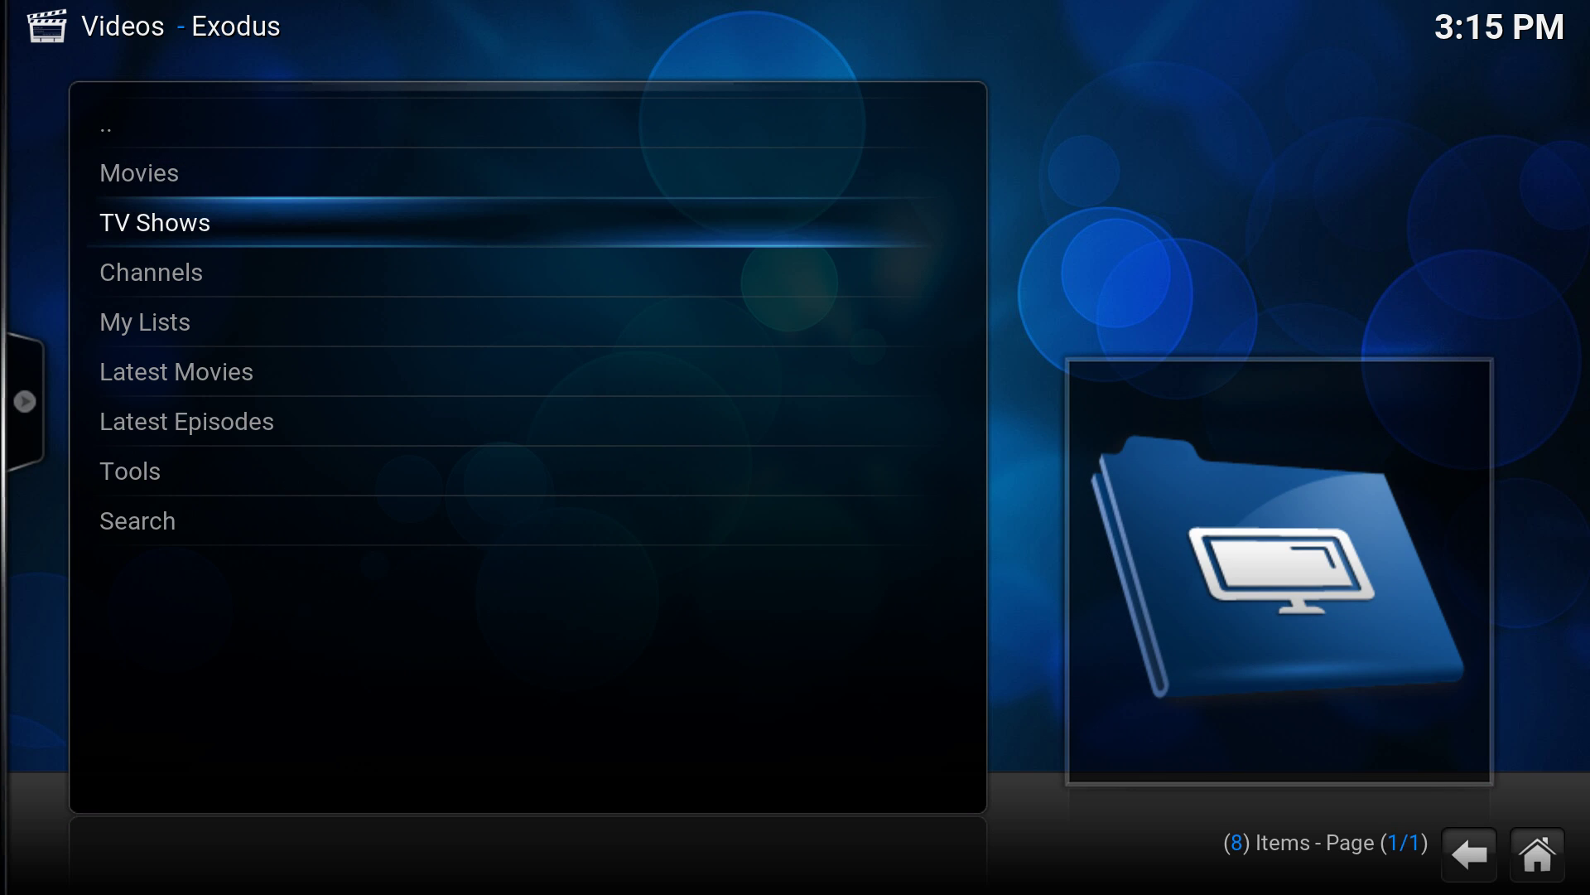
key("Up")
key("Return")
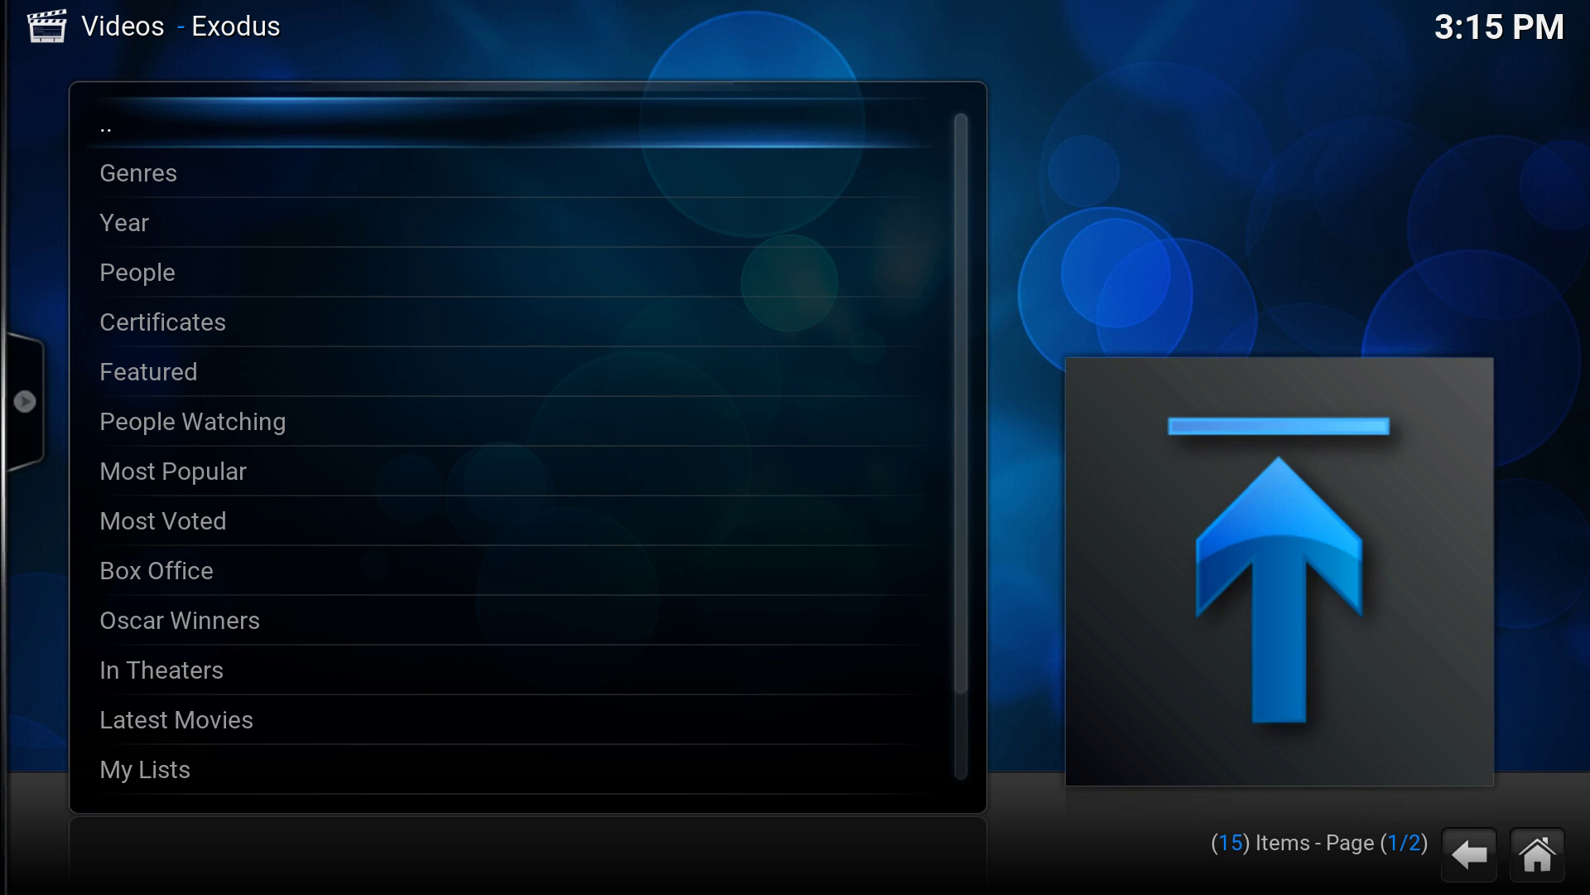
key("Down")
key("Down")
key("Up")
key("Return")
key("Down")
key("Down")
key("Down")
key("Down")
key("Down")
key("Return")
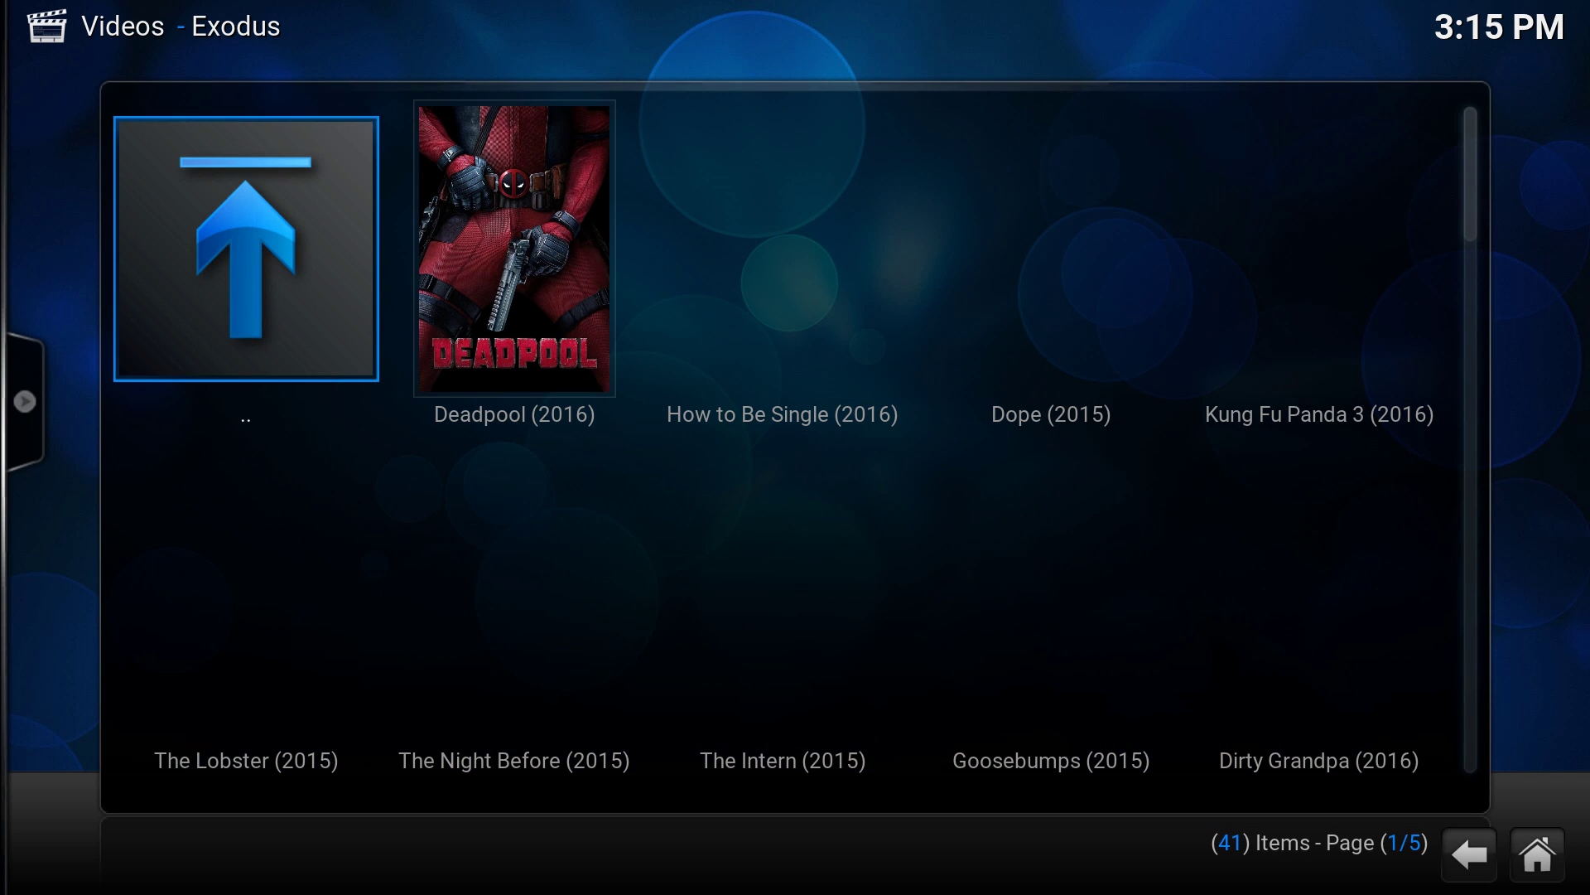
key("Right")
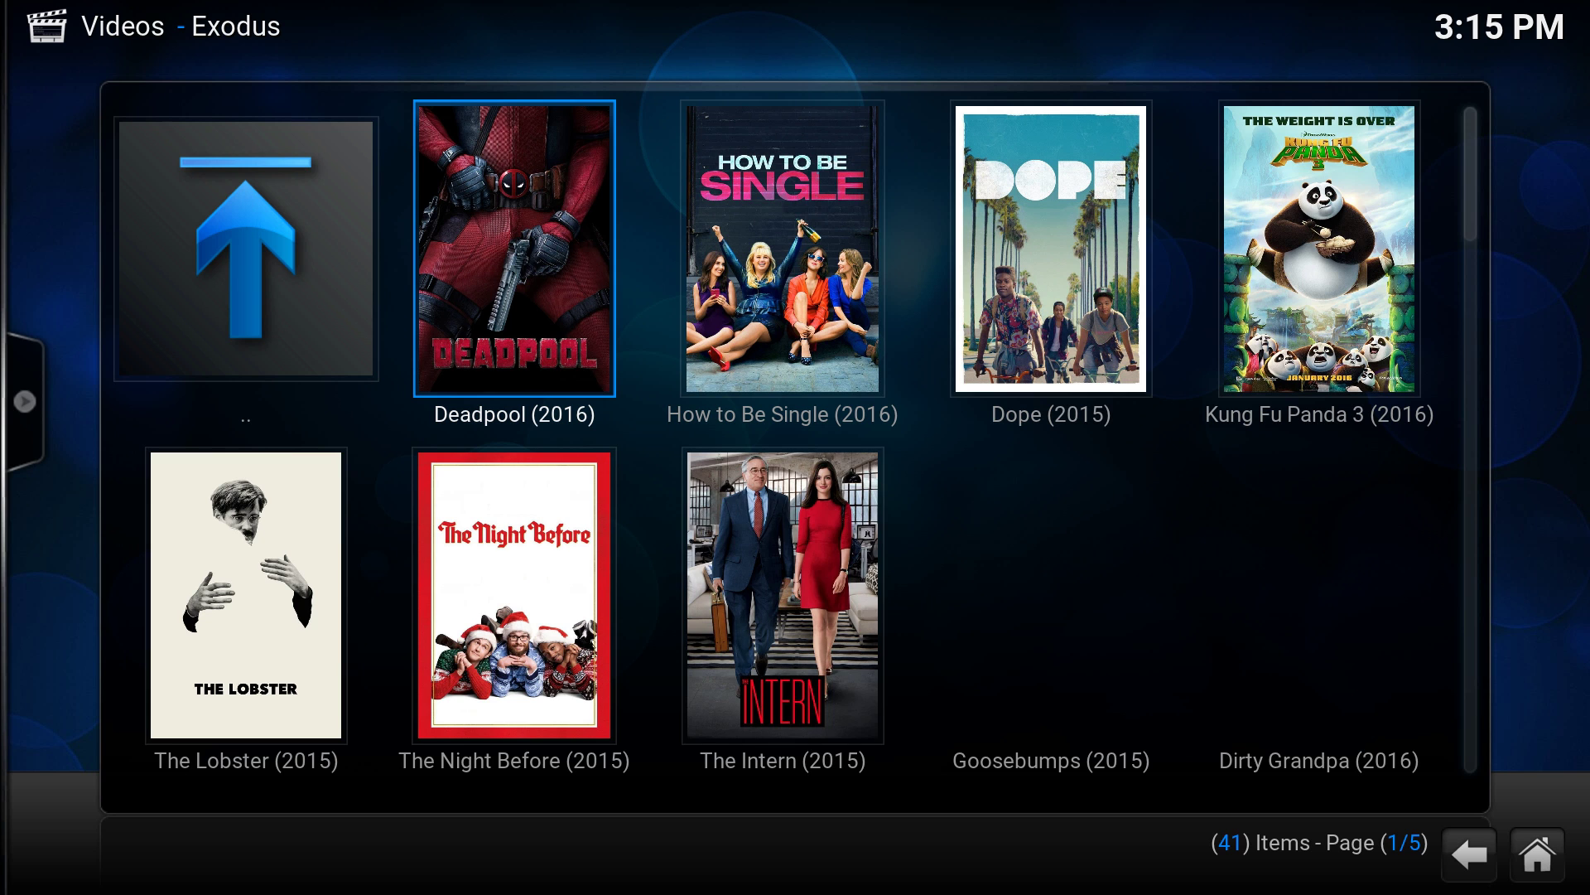
Select Dope (2015) to scrape its 79 sources, then return to source 01.
left_click(1051, 248)
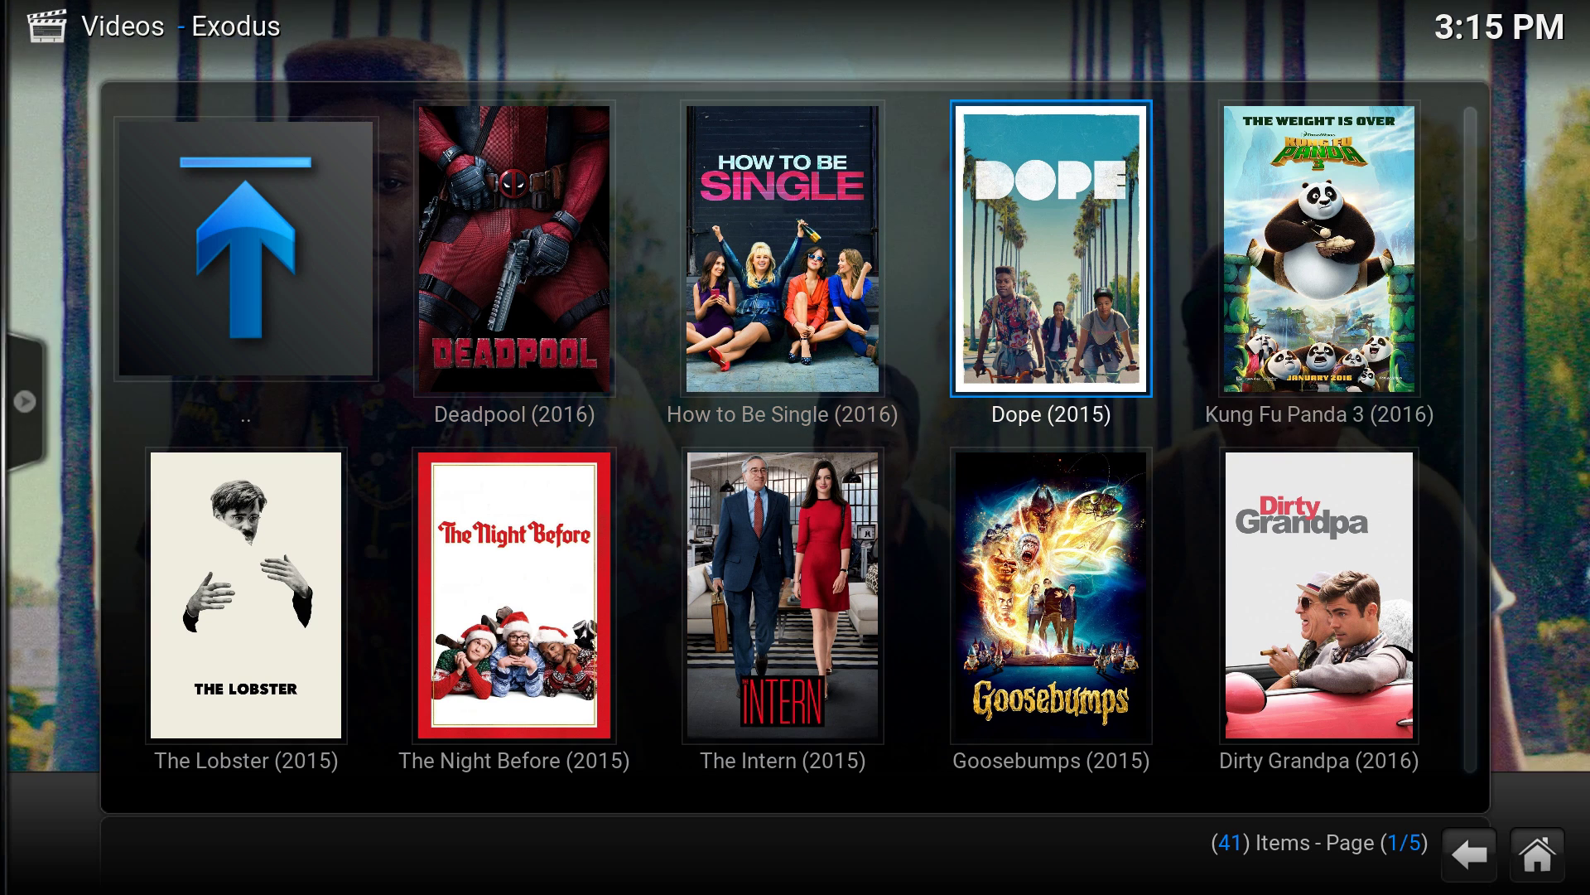
key("Return")
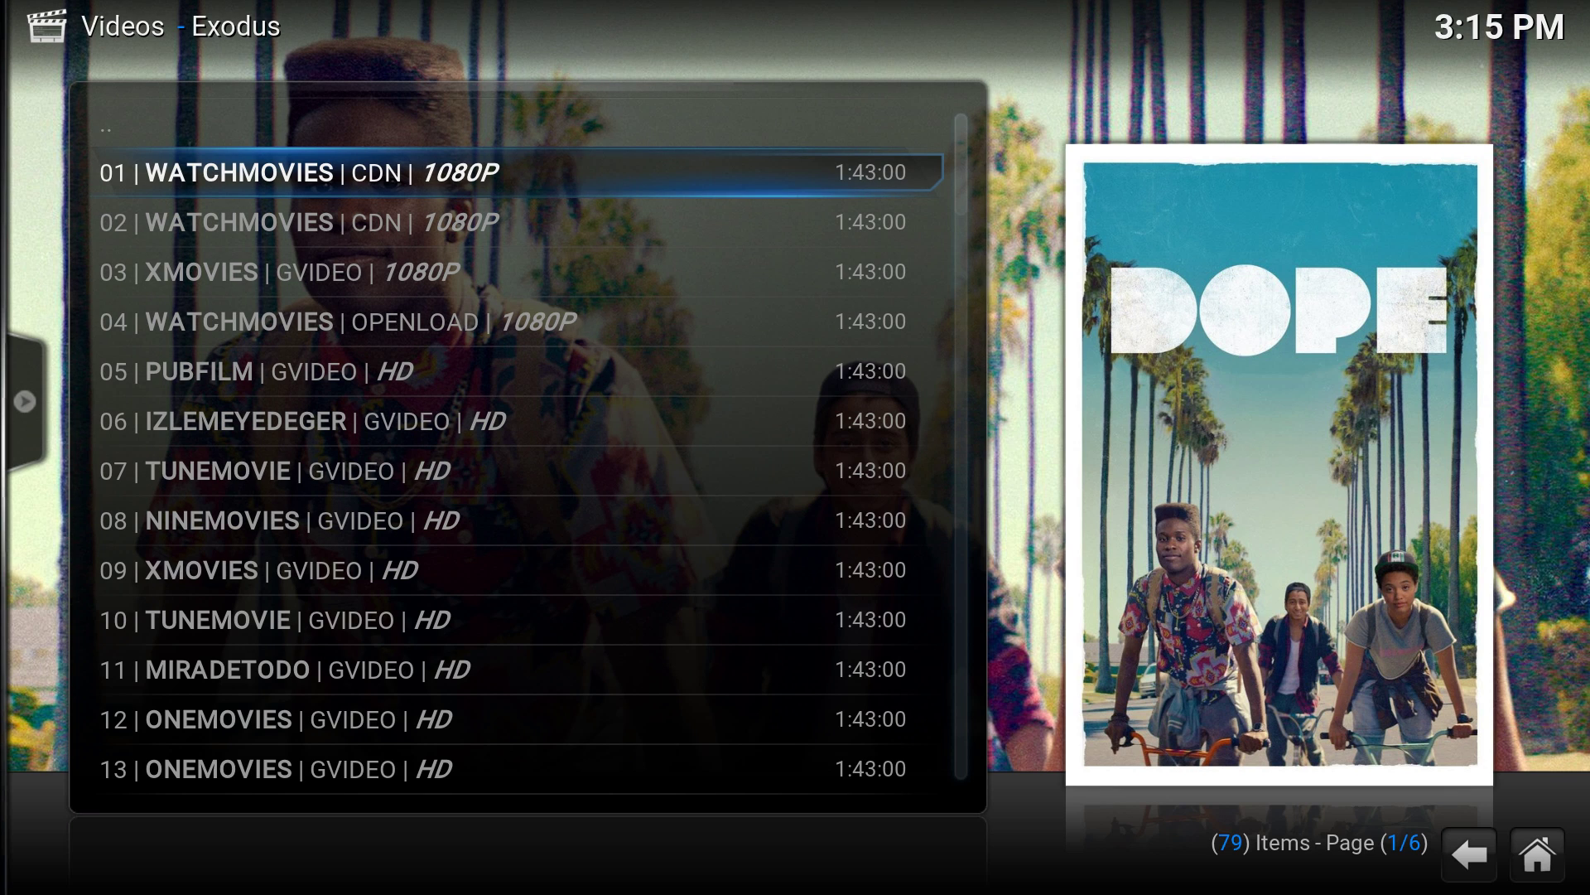
key("Down")
key("Down")
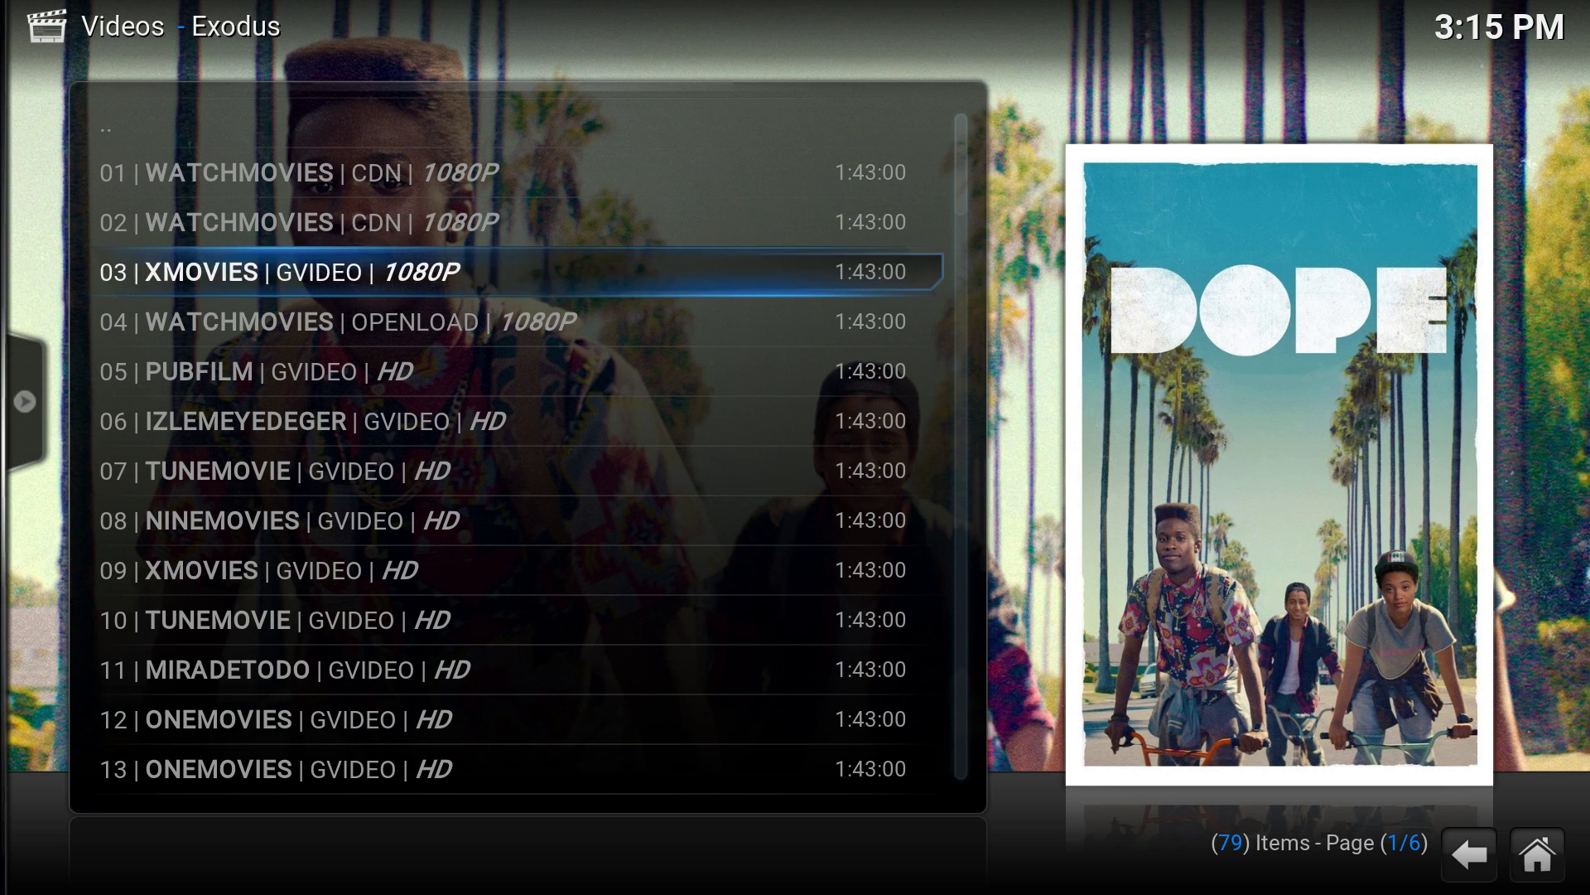
key("Up")
key("Up")
key("Down")
key("Down")
key("Down")
key("Up")
key("Up")
key("Up")
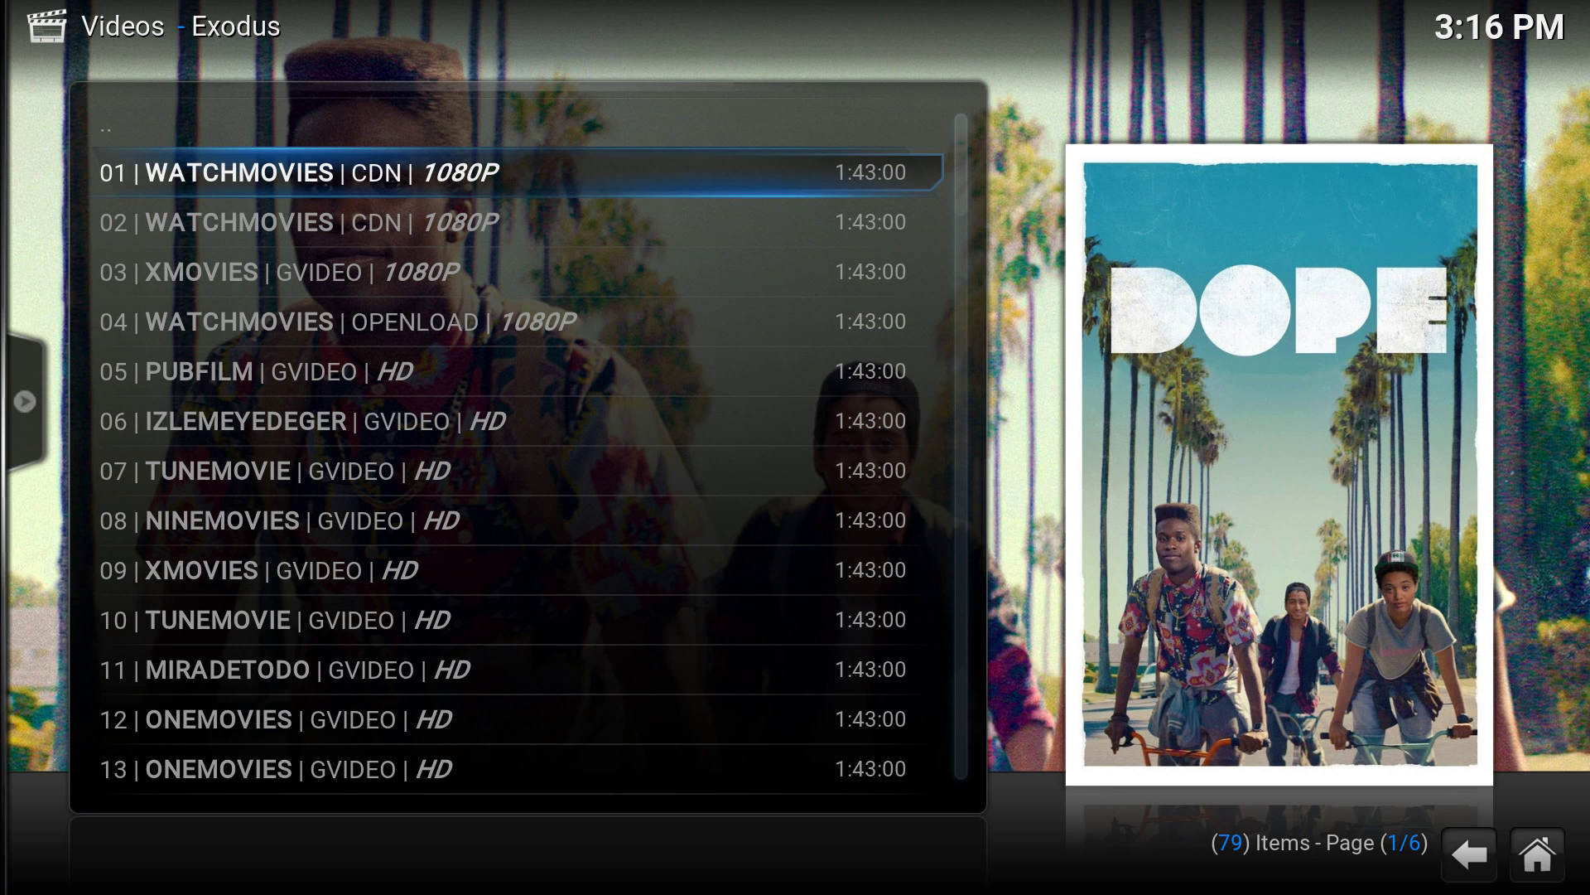
Stream Dope from source 01 and skip ahead to about 57 minutes.
key("Return")
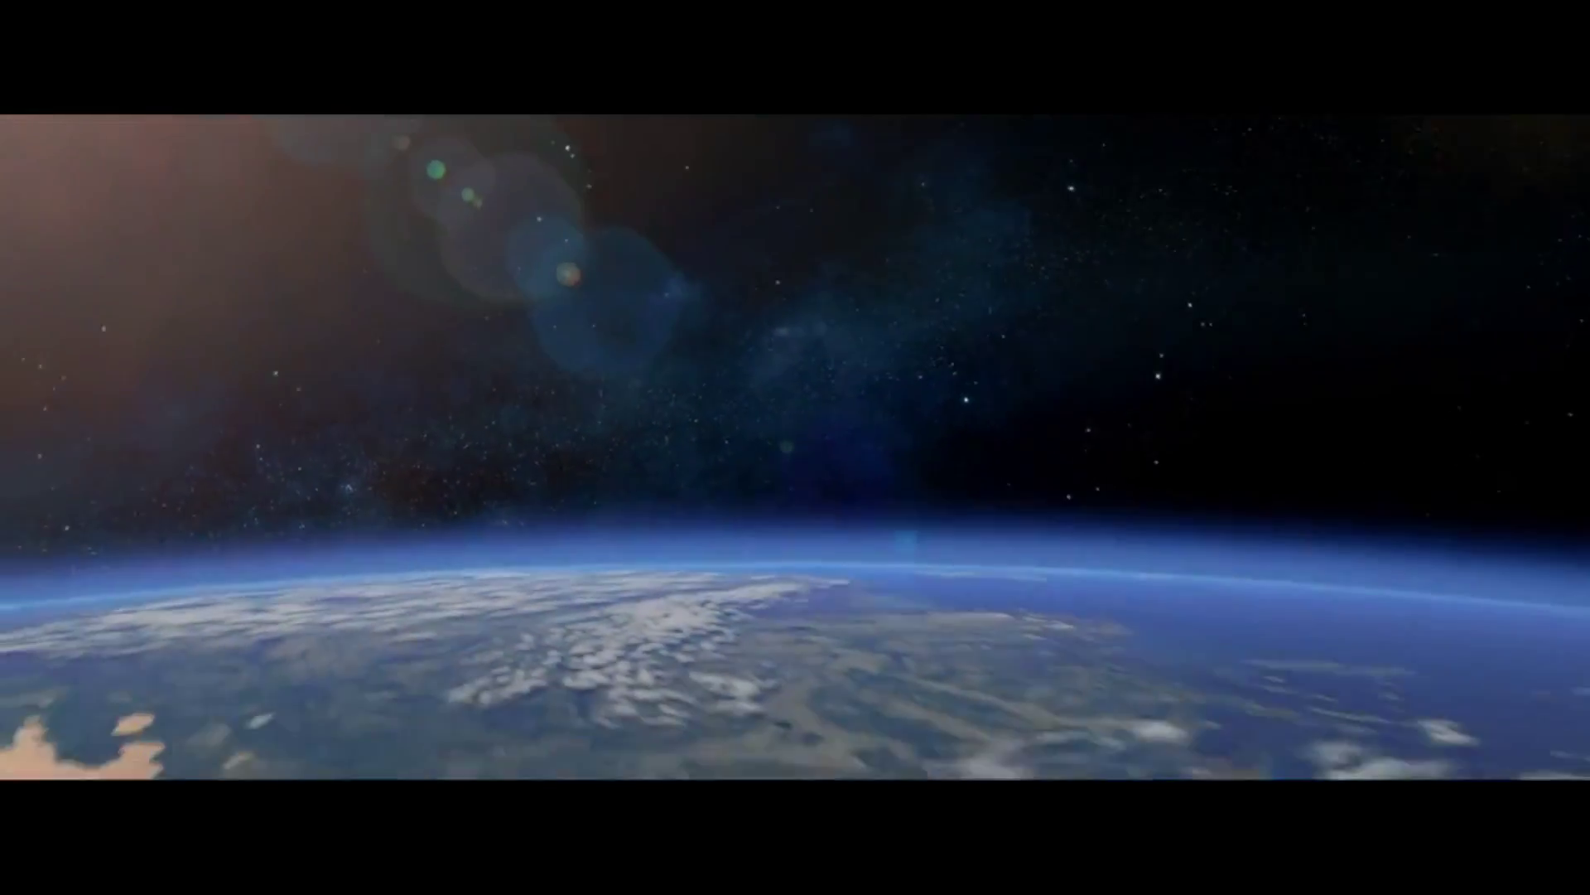
mouse_move(661, 408)
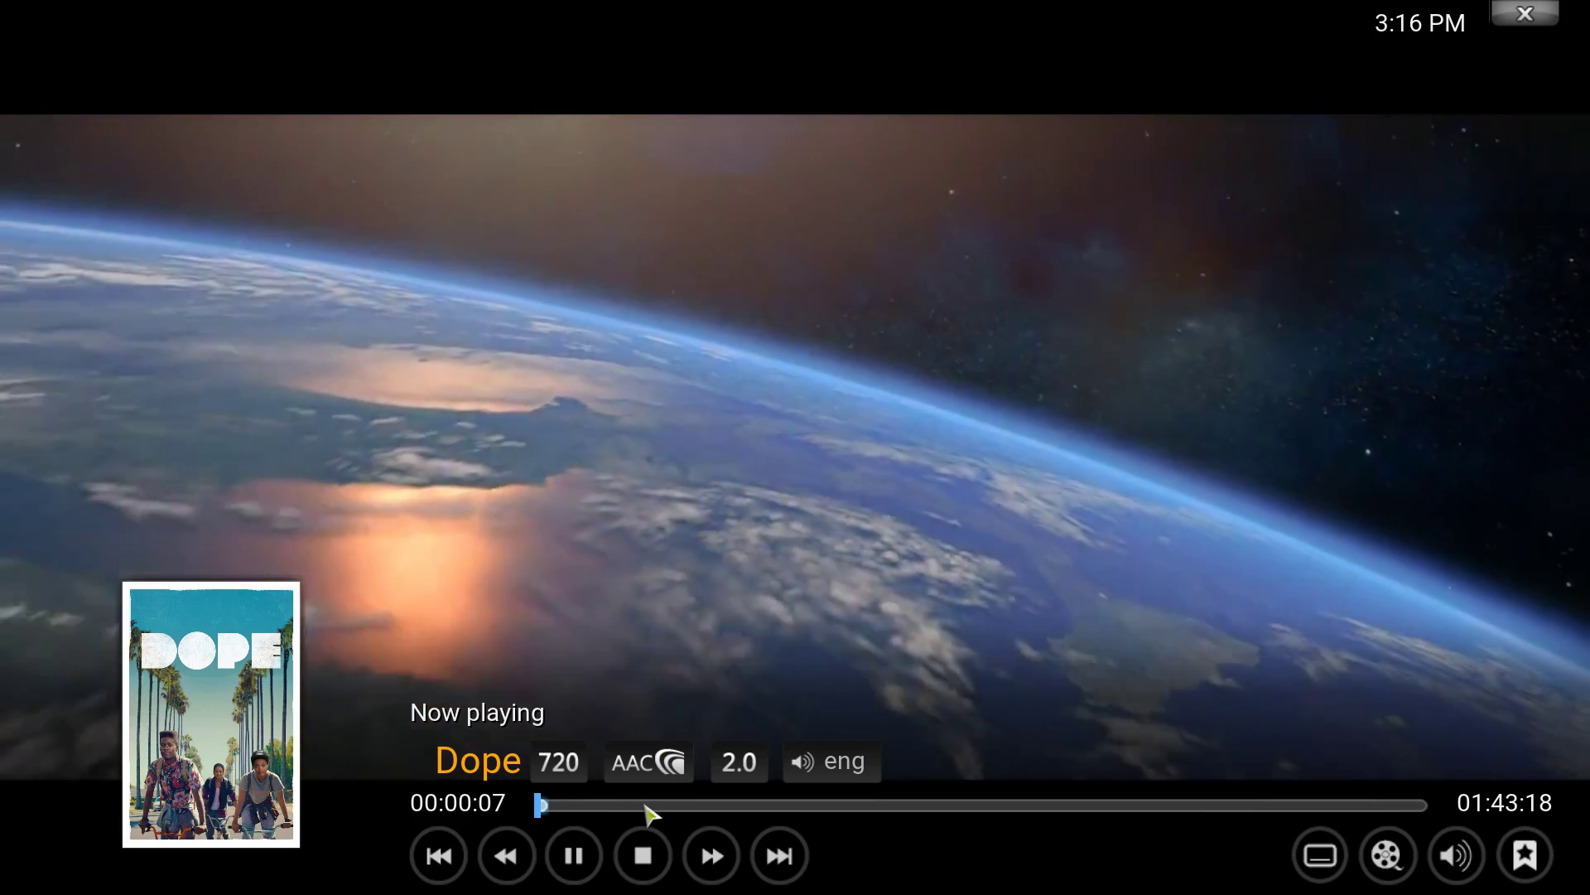
left_click(652, 805)
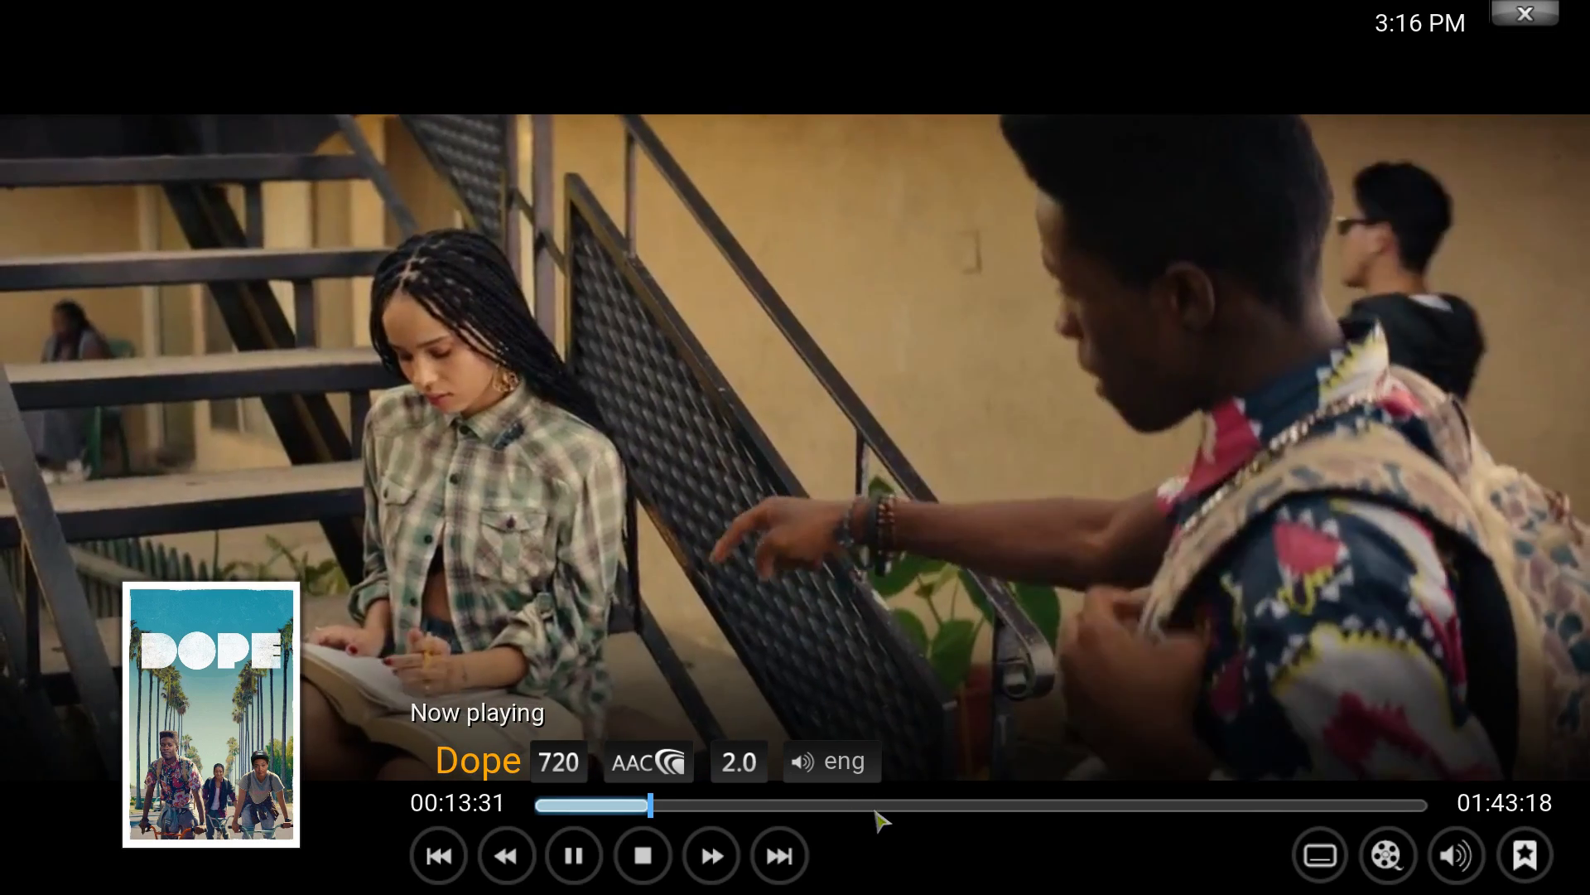
left_click(876, 806)
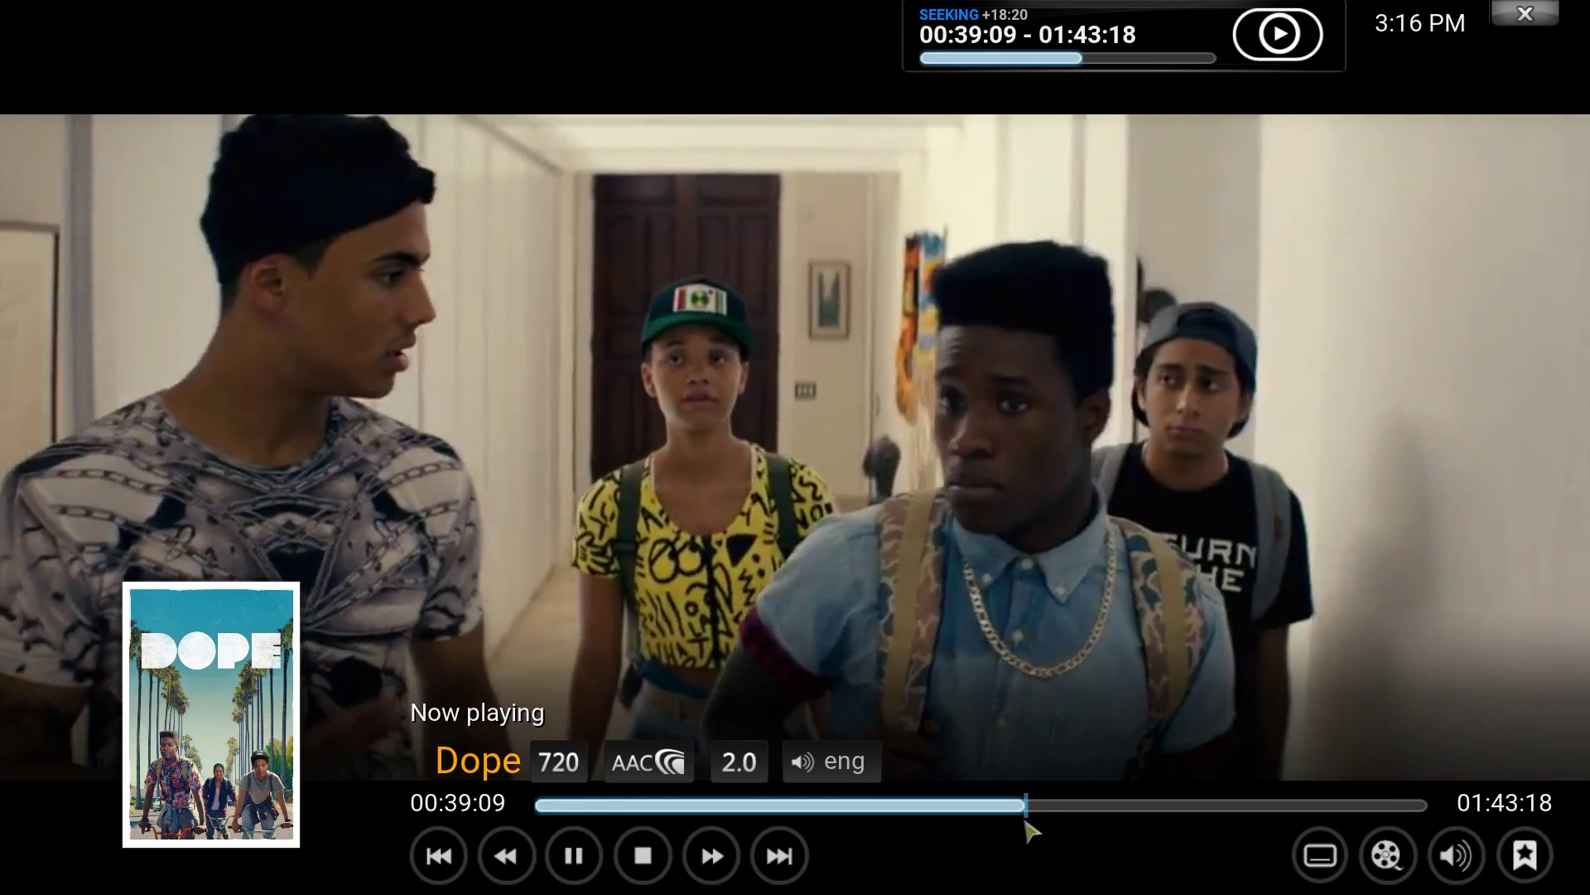
left_click(1026, 806)
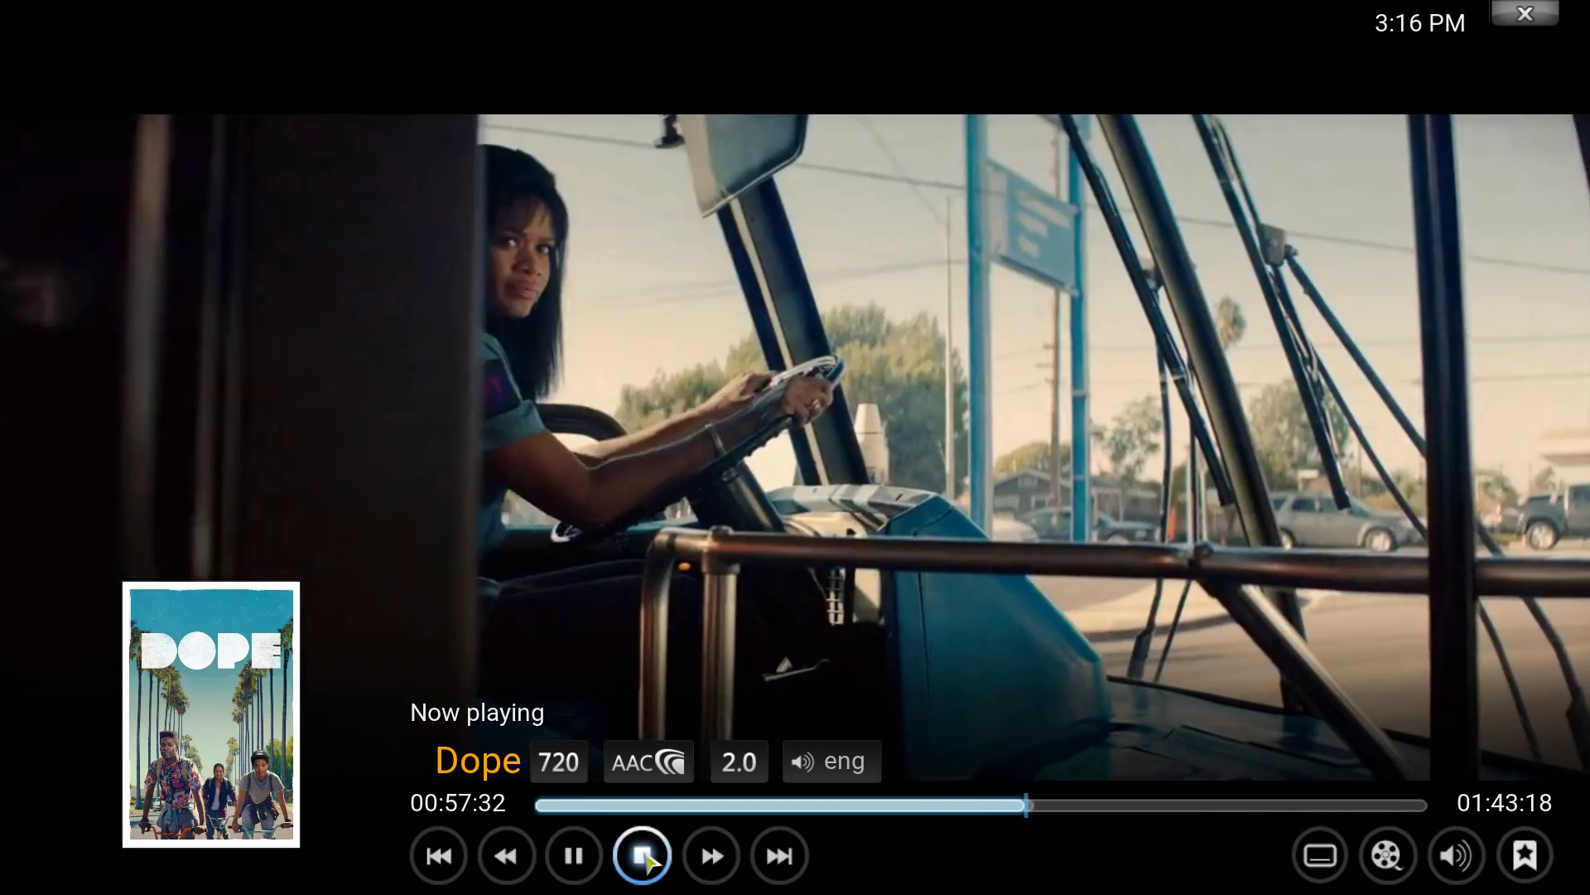
Stop Dope and return to the Exodus movie poster grid.
left_click(642, 855)
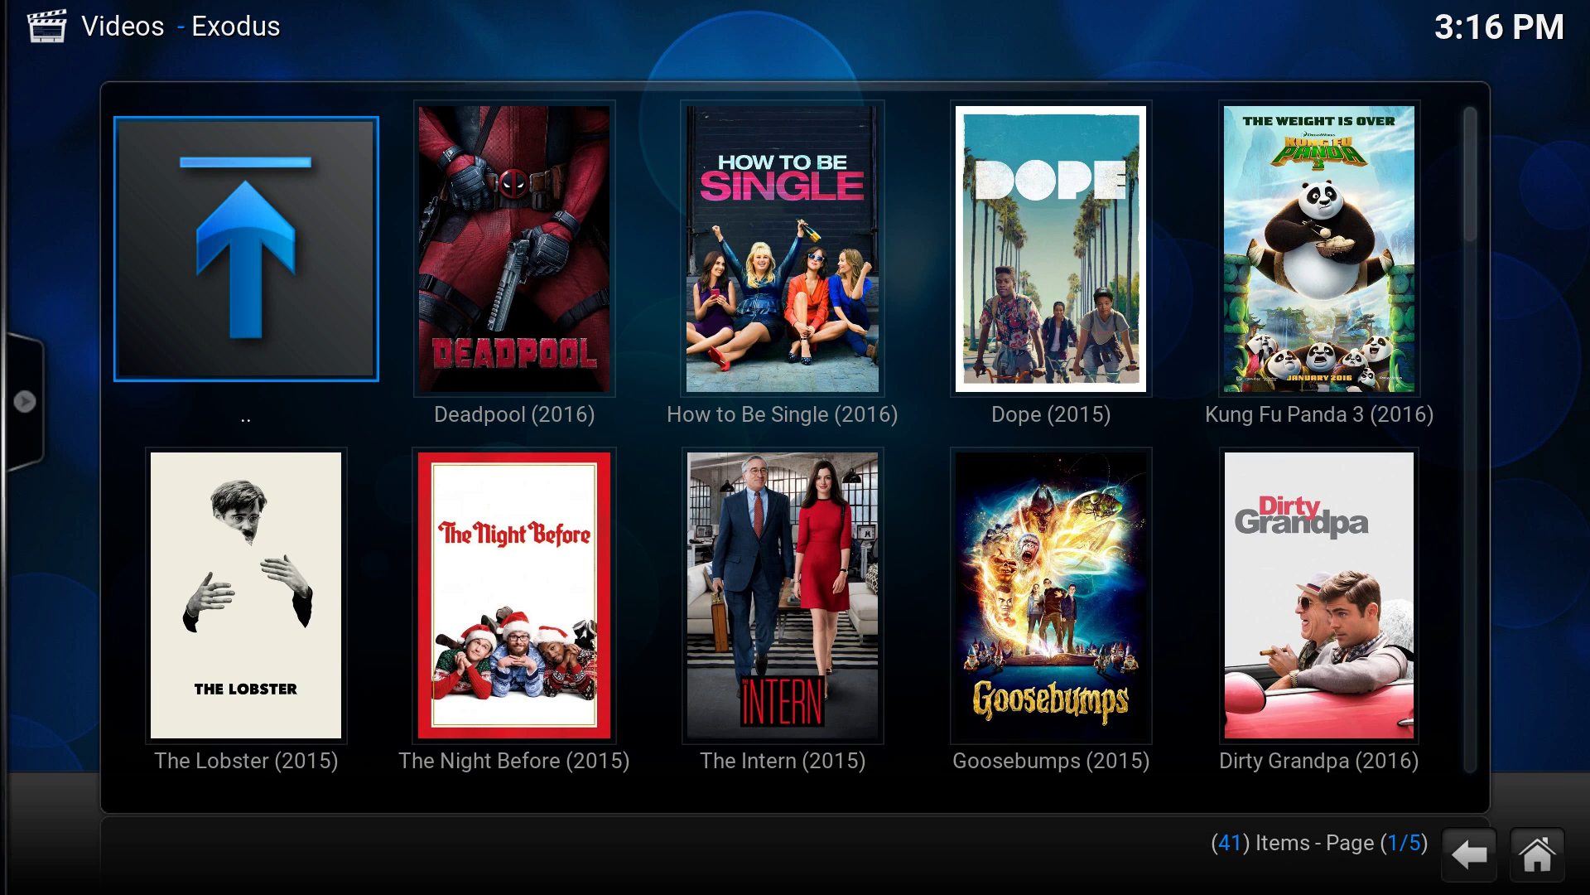
key("Down")
key("Right")
key("Right")
Browse down through the rows of Exodus movie posters.
key("Down")
key("Down")
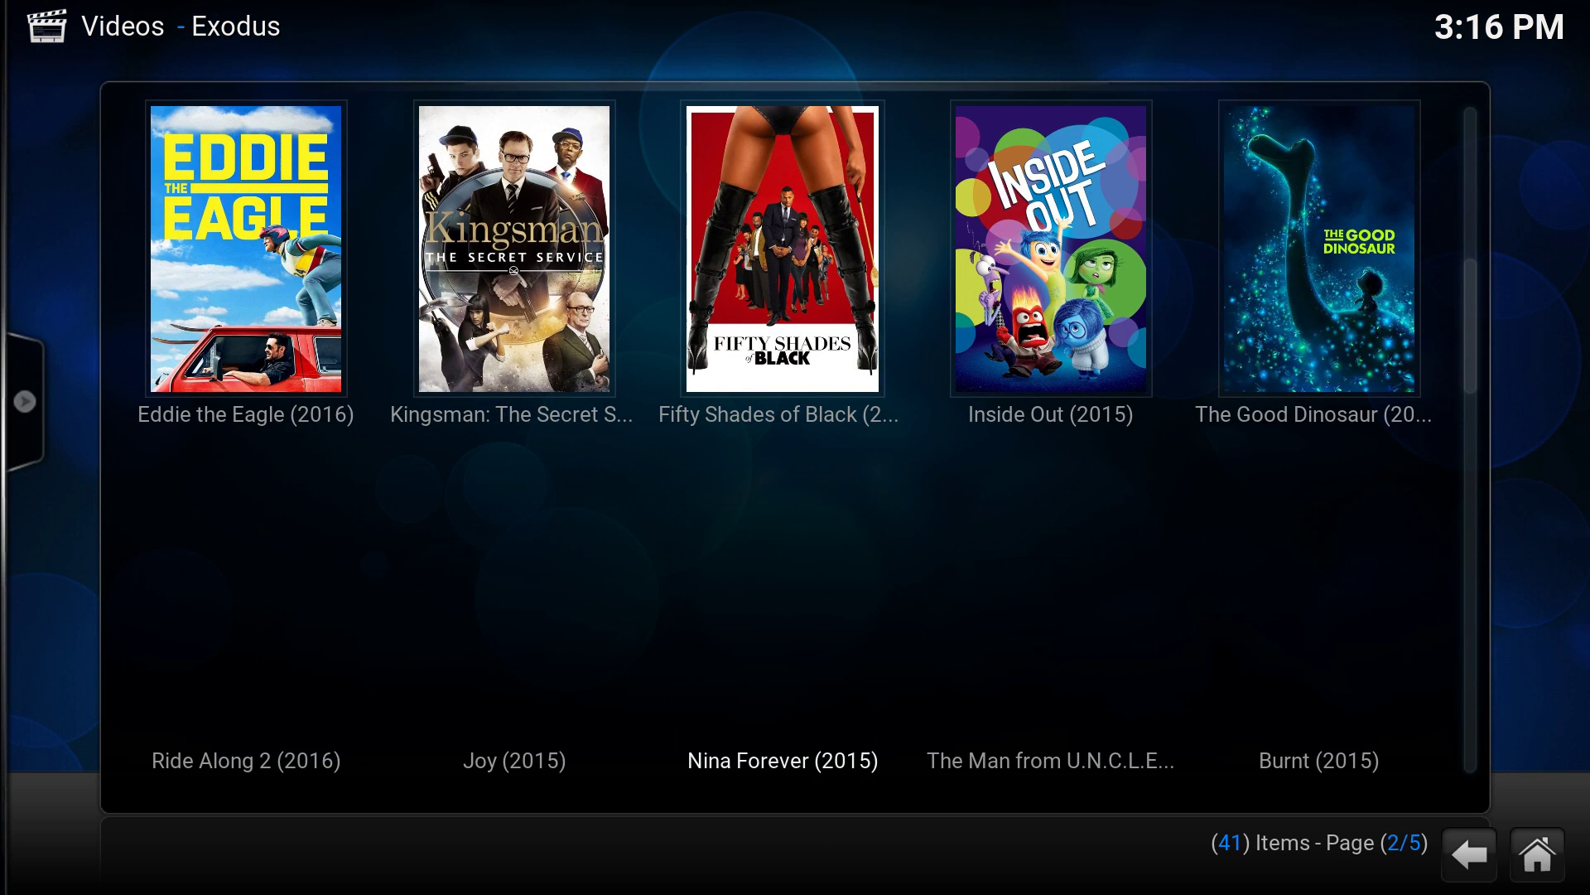
key("Up")
key("Right")
key("Down")
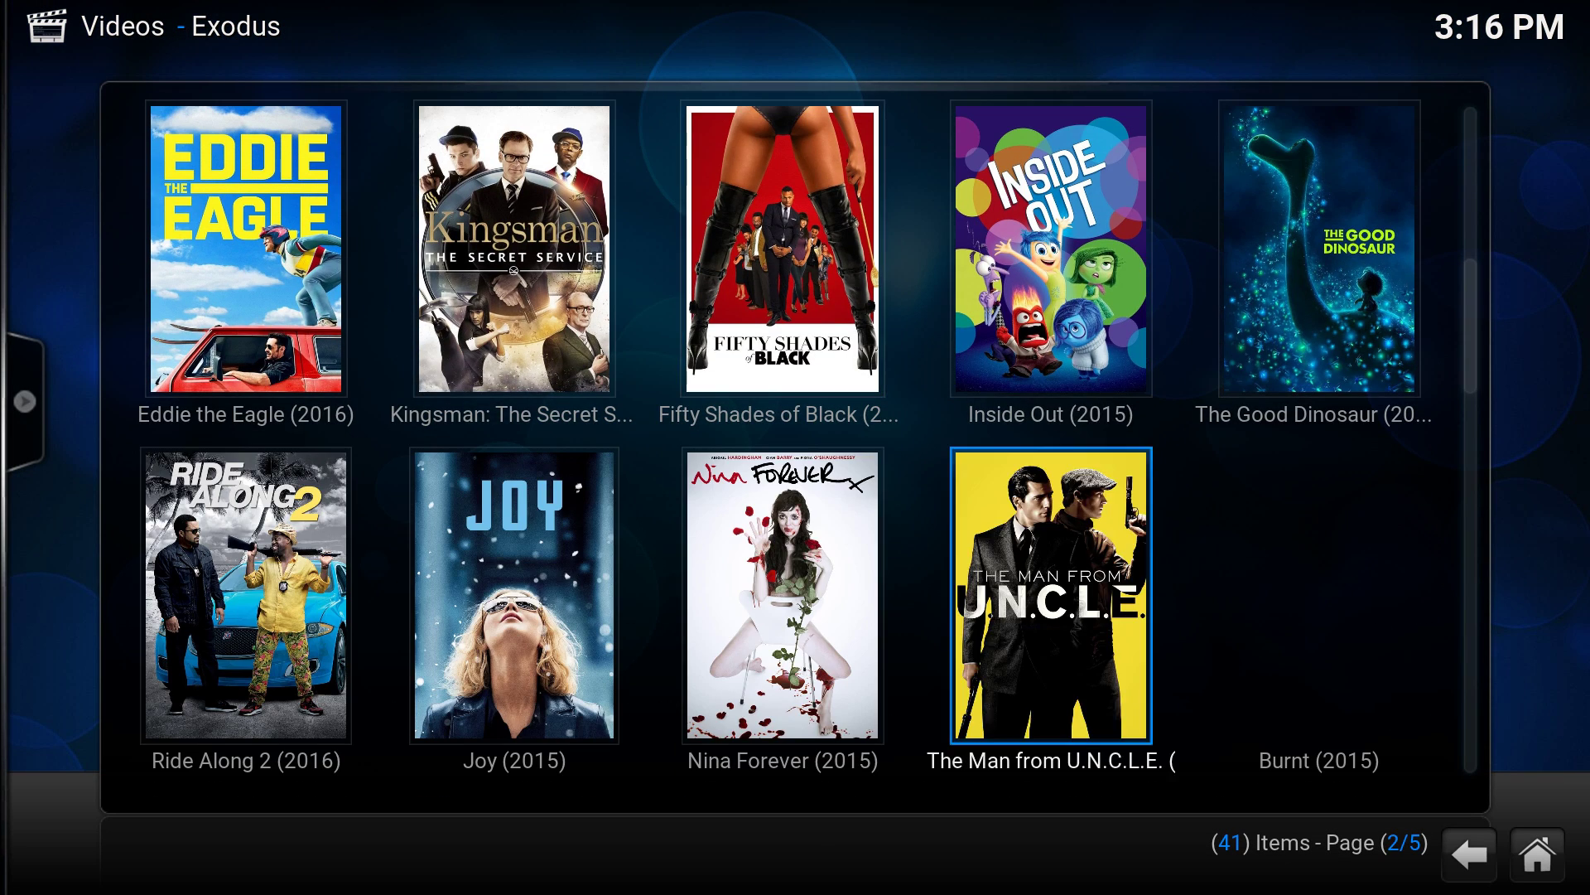
key("Left")
key("Down")
key("Left")
key("Right")
key("Right")
Go back Home, back out of Exodus to the video add-ons, and open Phoenix.
key("Escape")
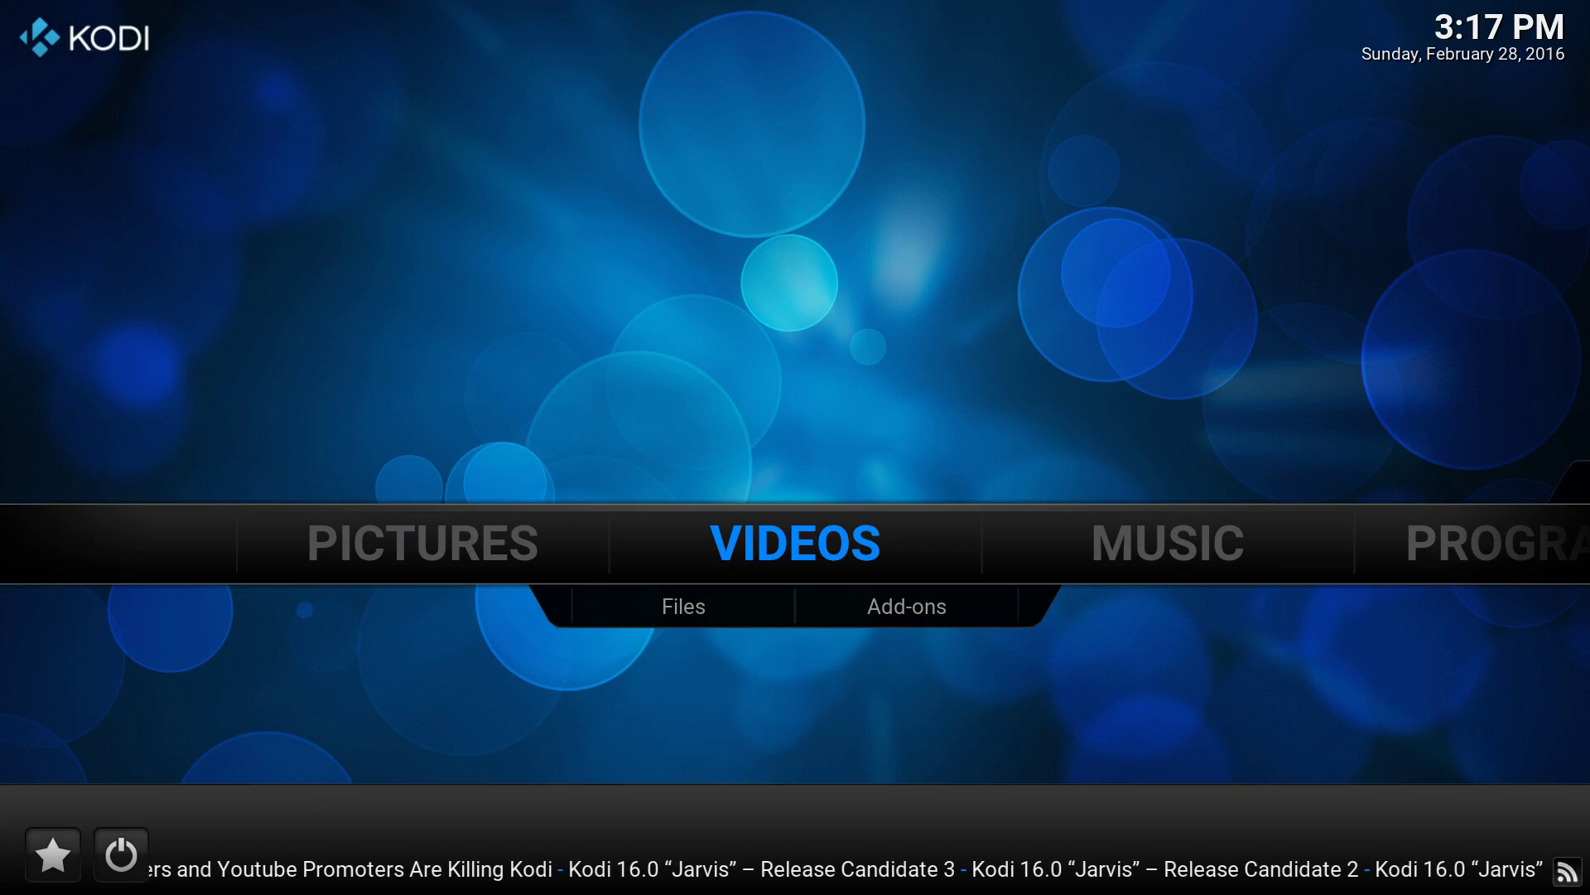
key("Down")
key("Return")
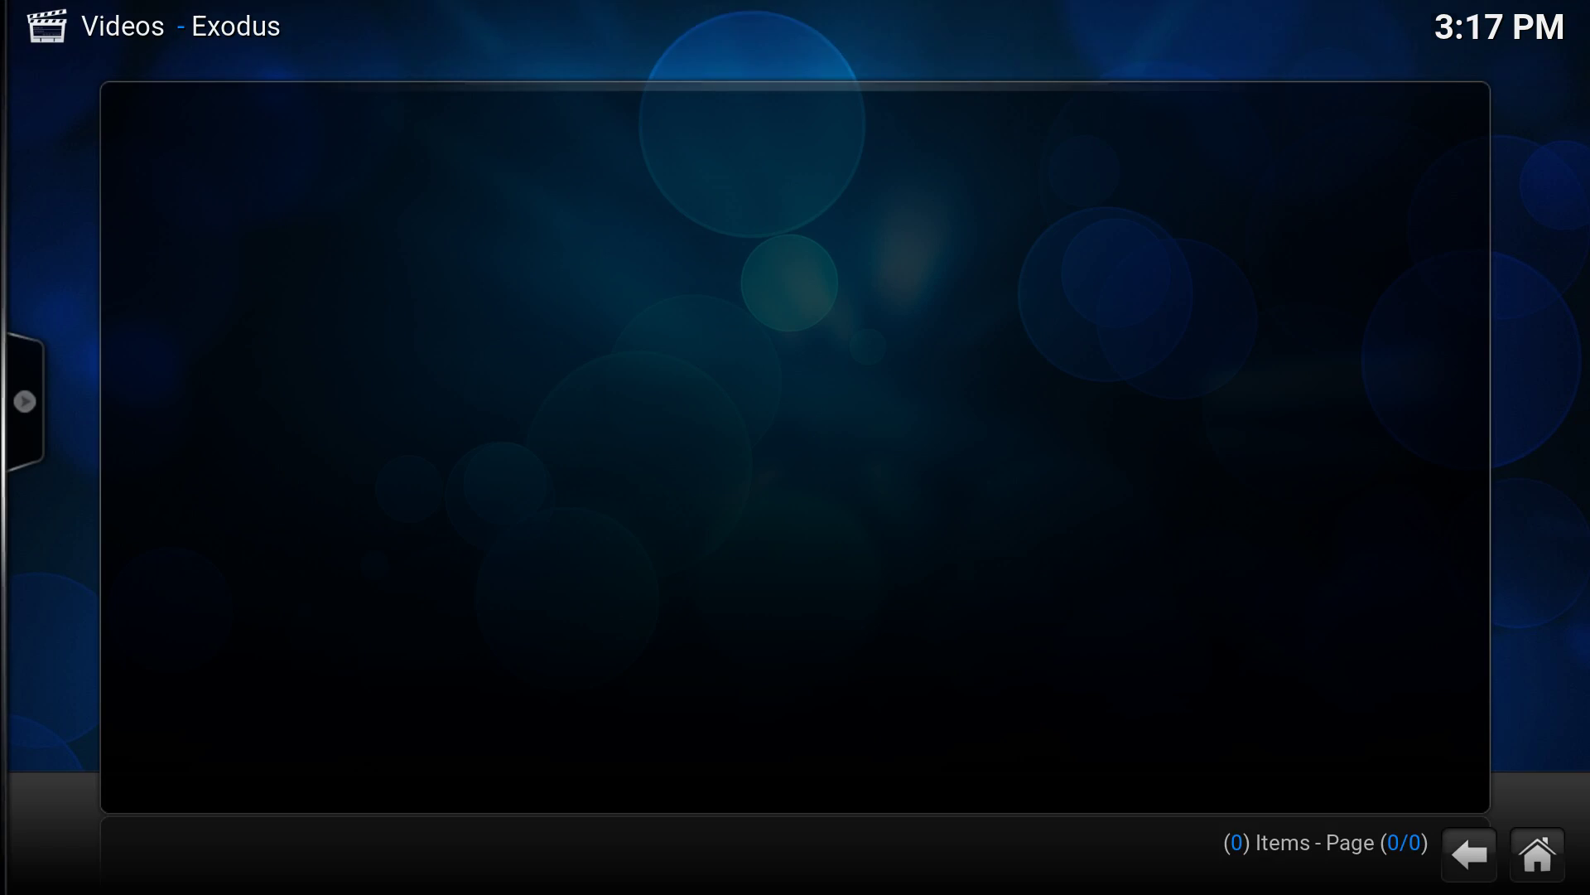
key("Down")
key("BackSpace")
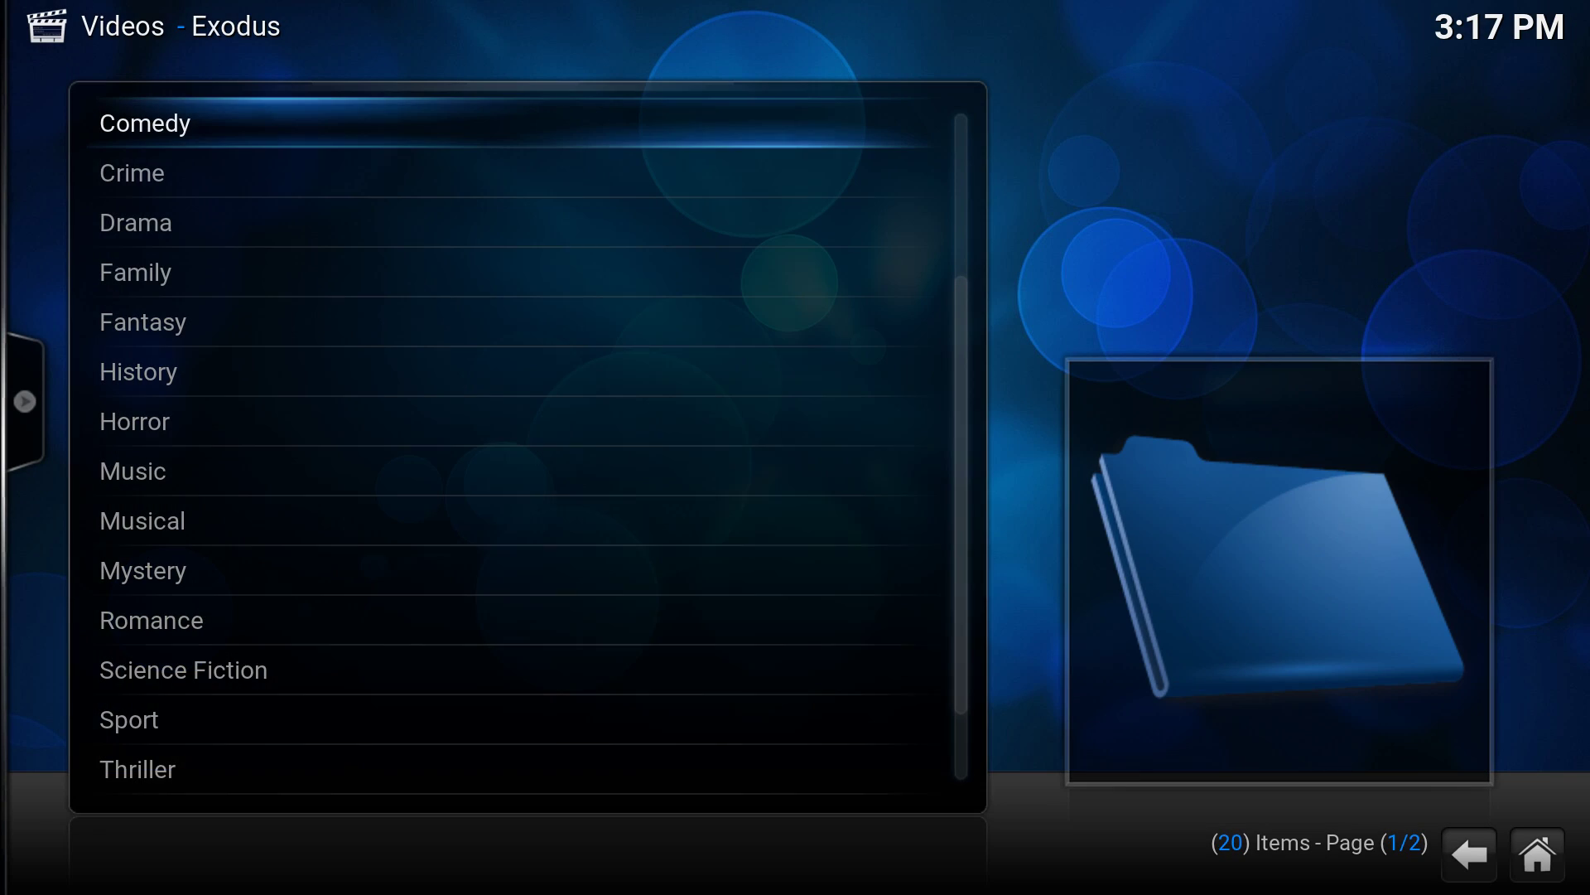
key("BackSpace")
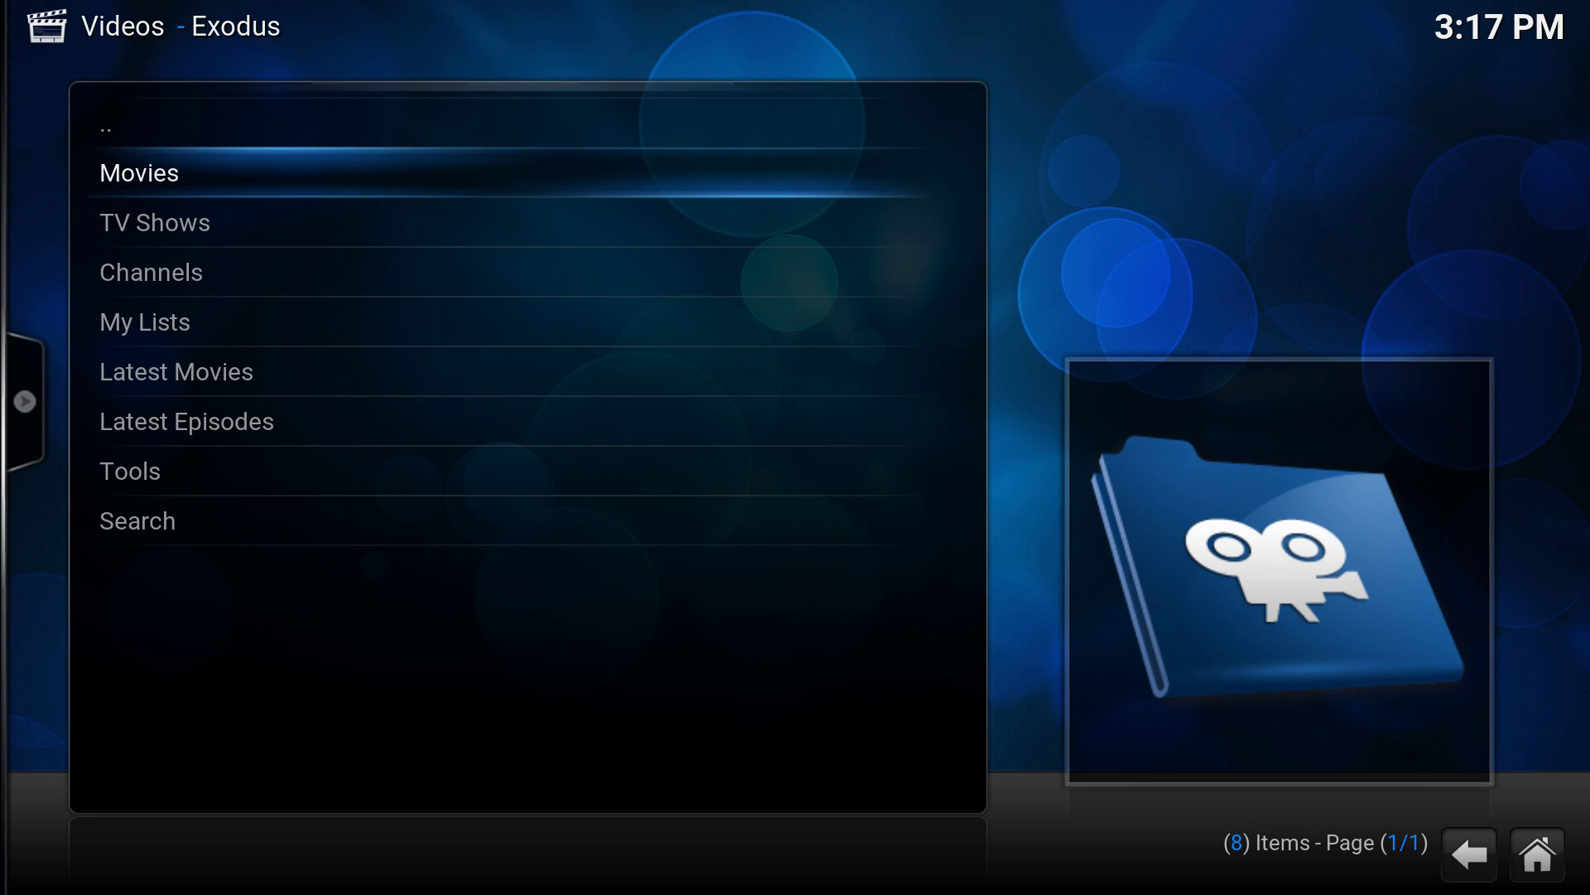
key("BackSpace")
key("Down")
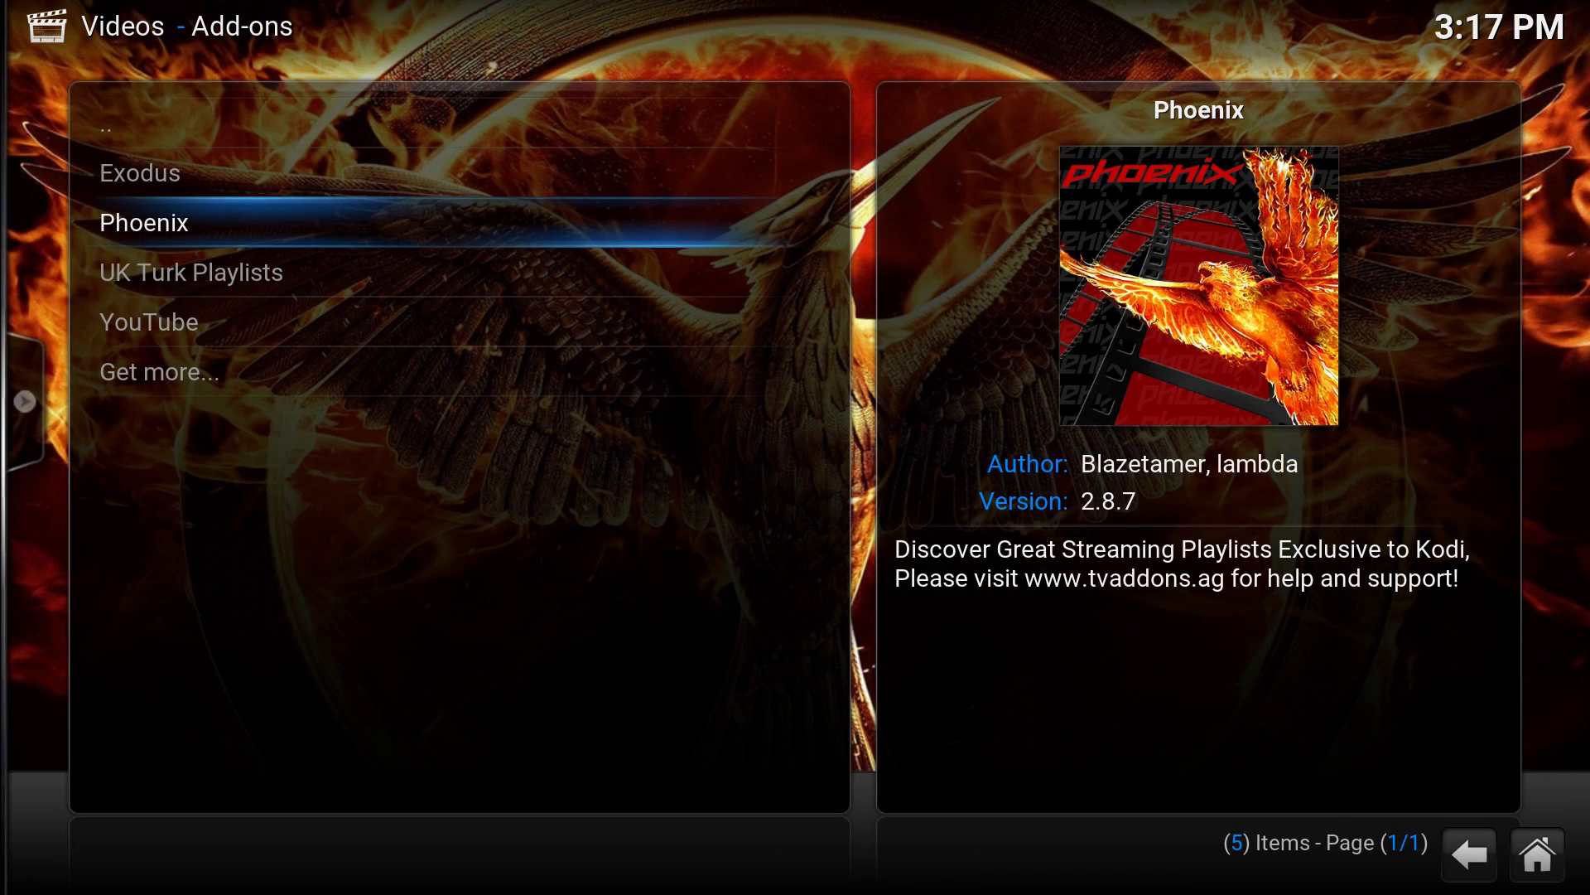
key("Return")
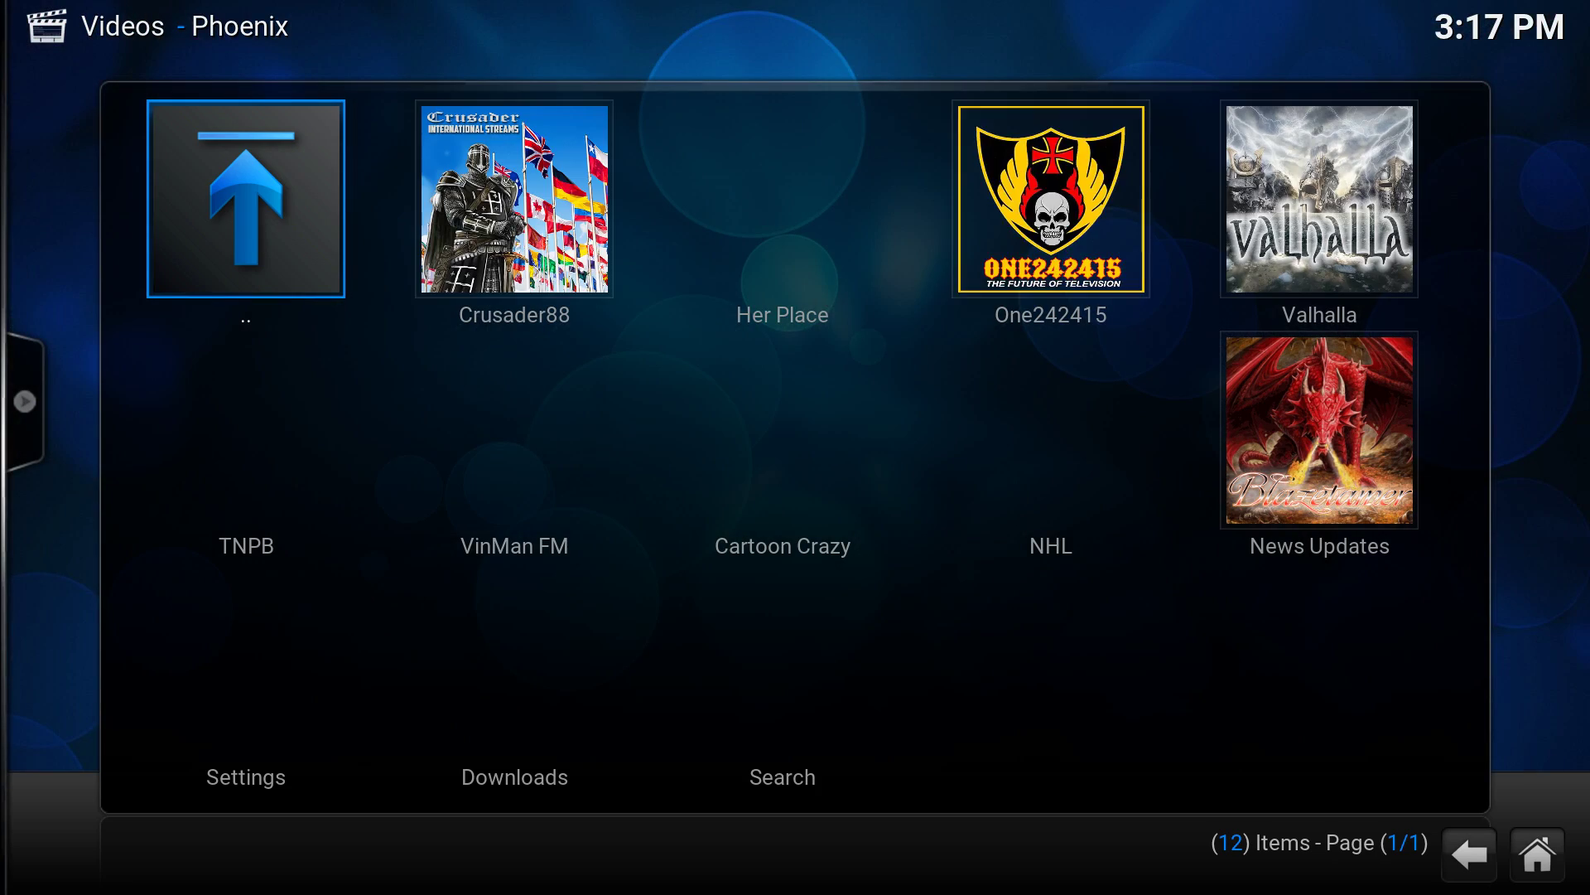
Open Phoenix's TNPB folder and peek into its MOVIES category.
key("Right")
key("Down")
key("Left")
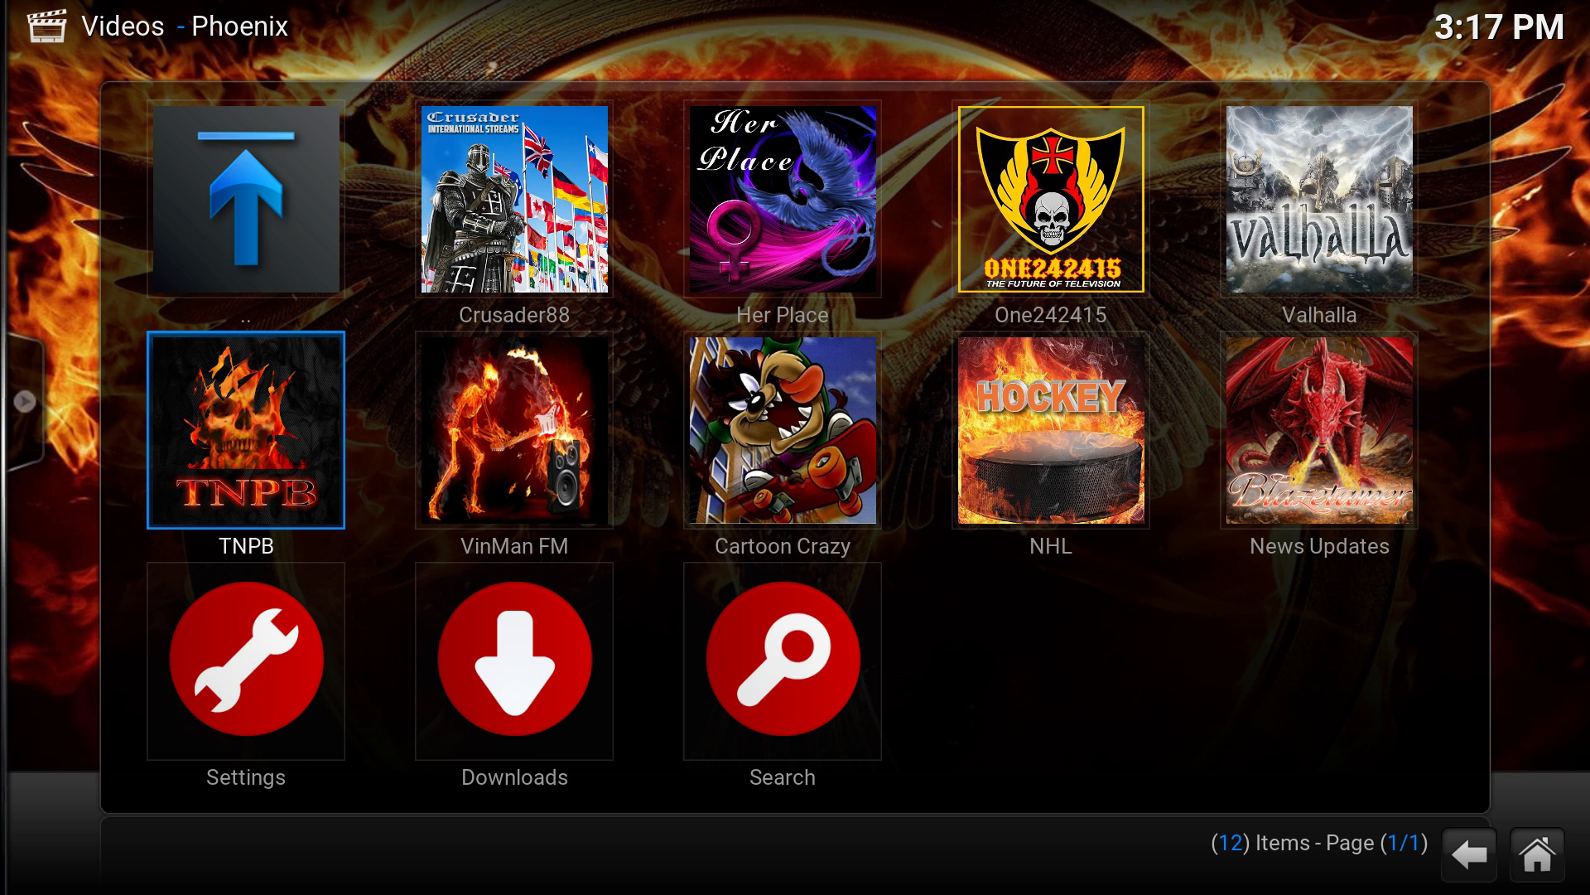
key("Return")
key("Down")
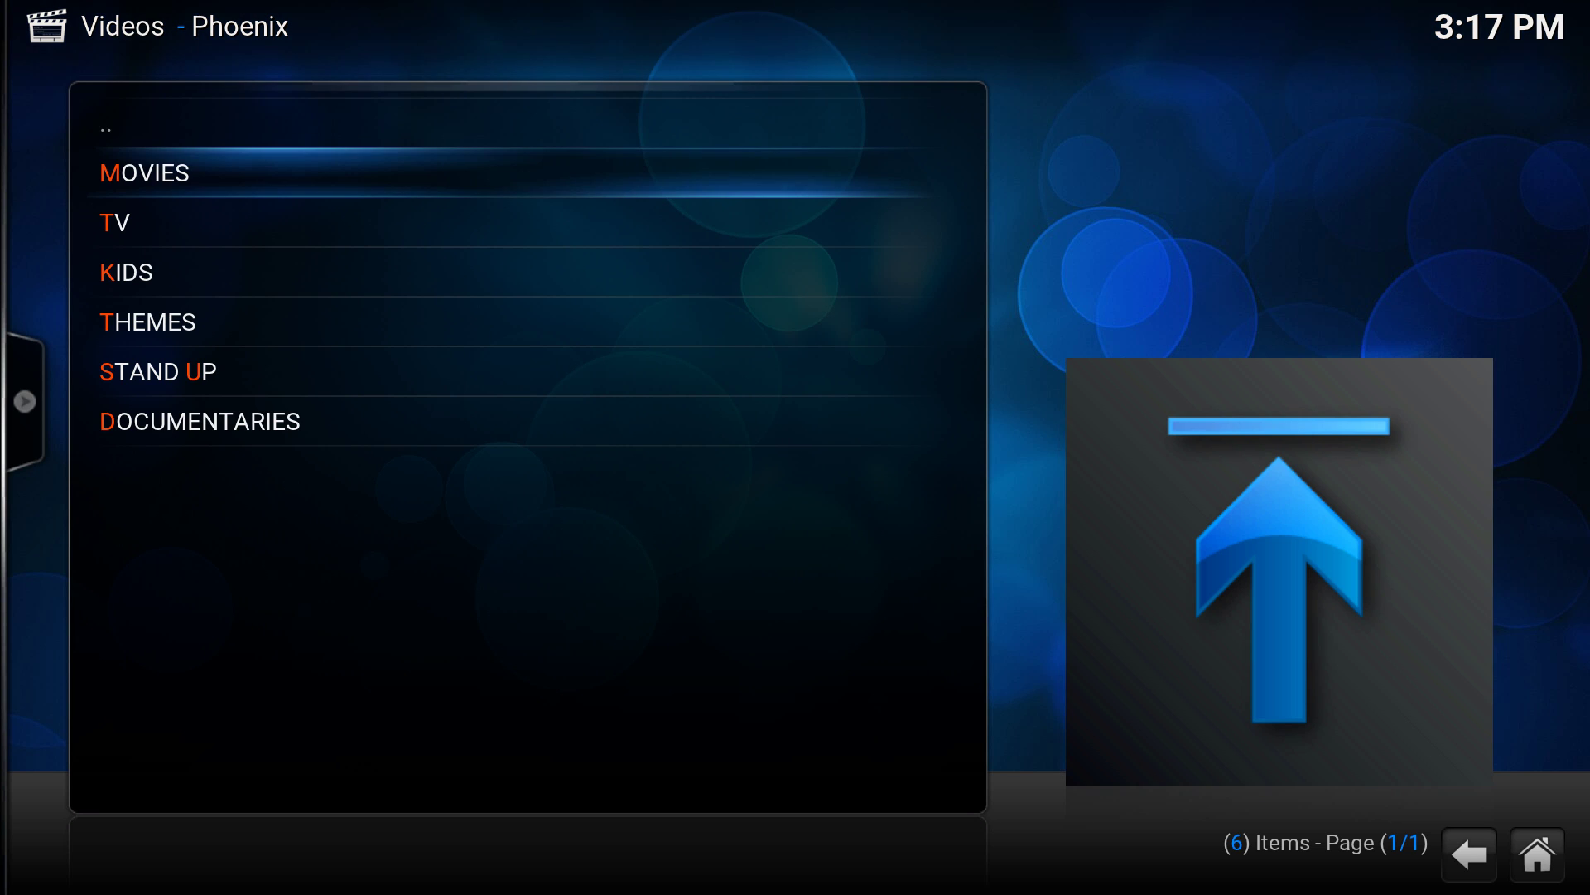
key("Return")
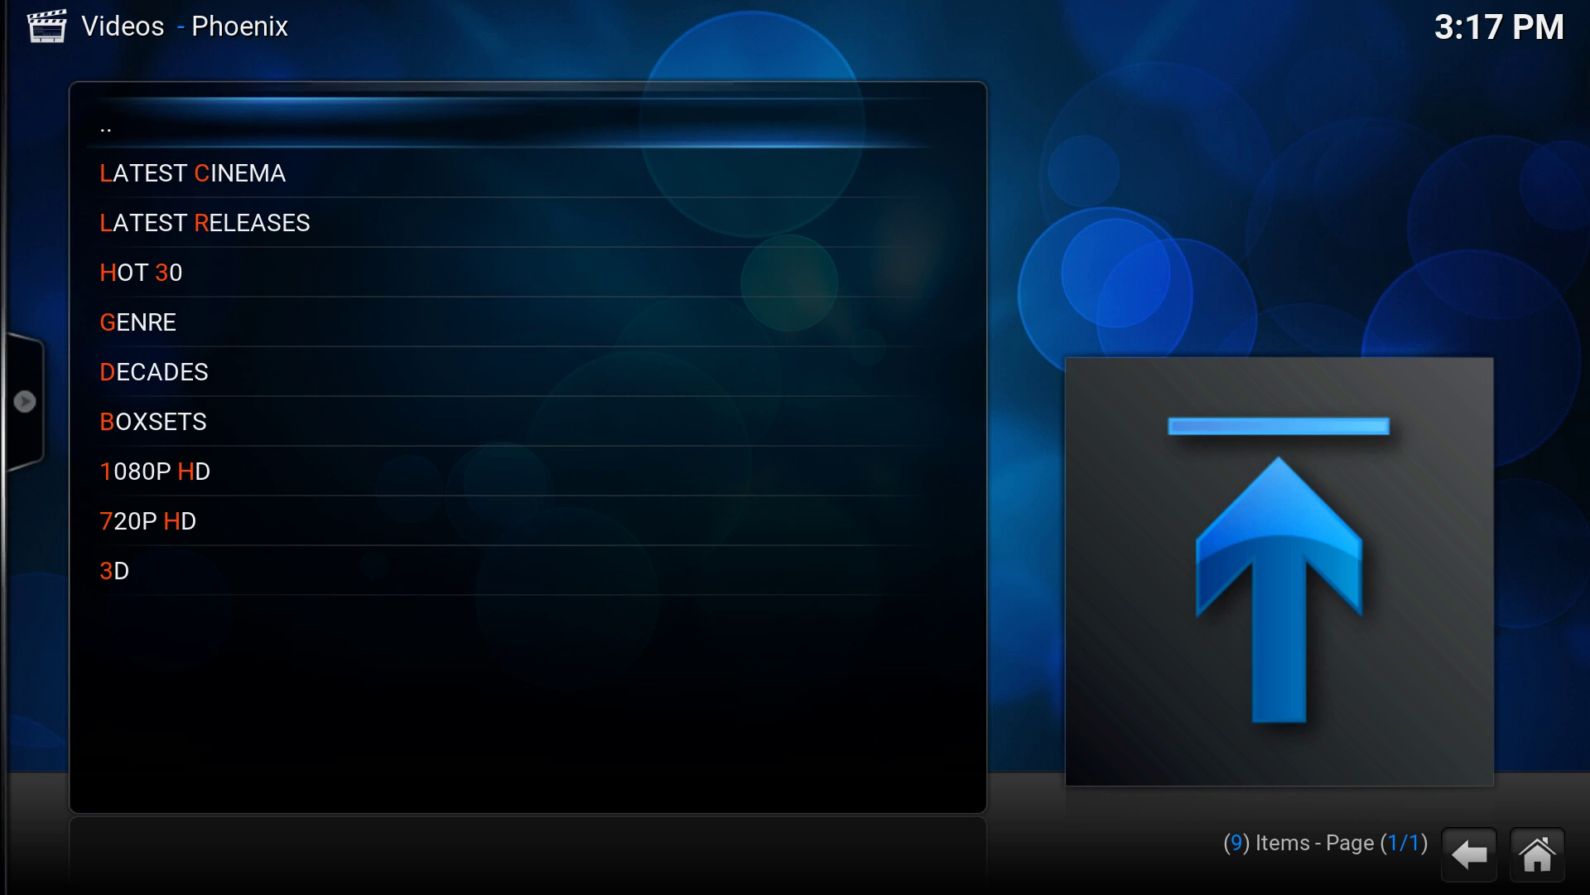
key("Return")
Go into KIDS > CARTOON LAND and open Danger Mouse.
key("Down")
key("Down")
key("Down")
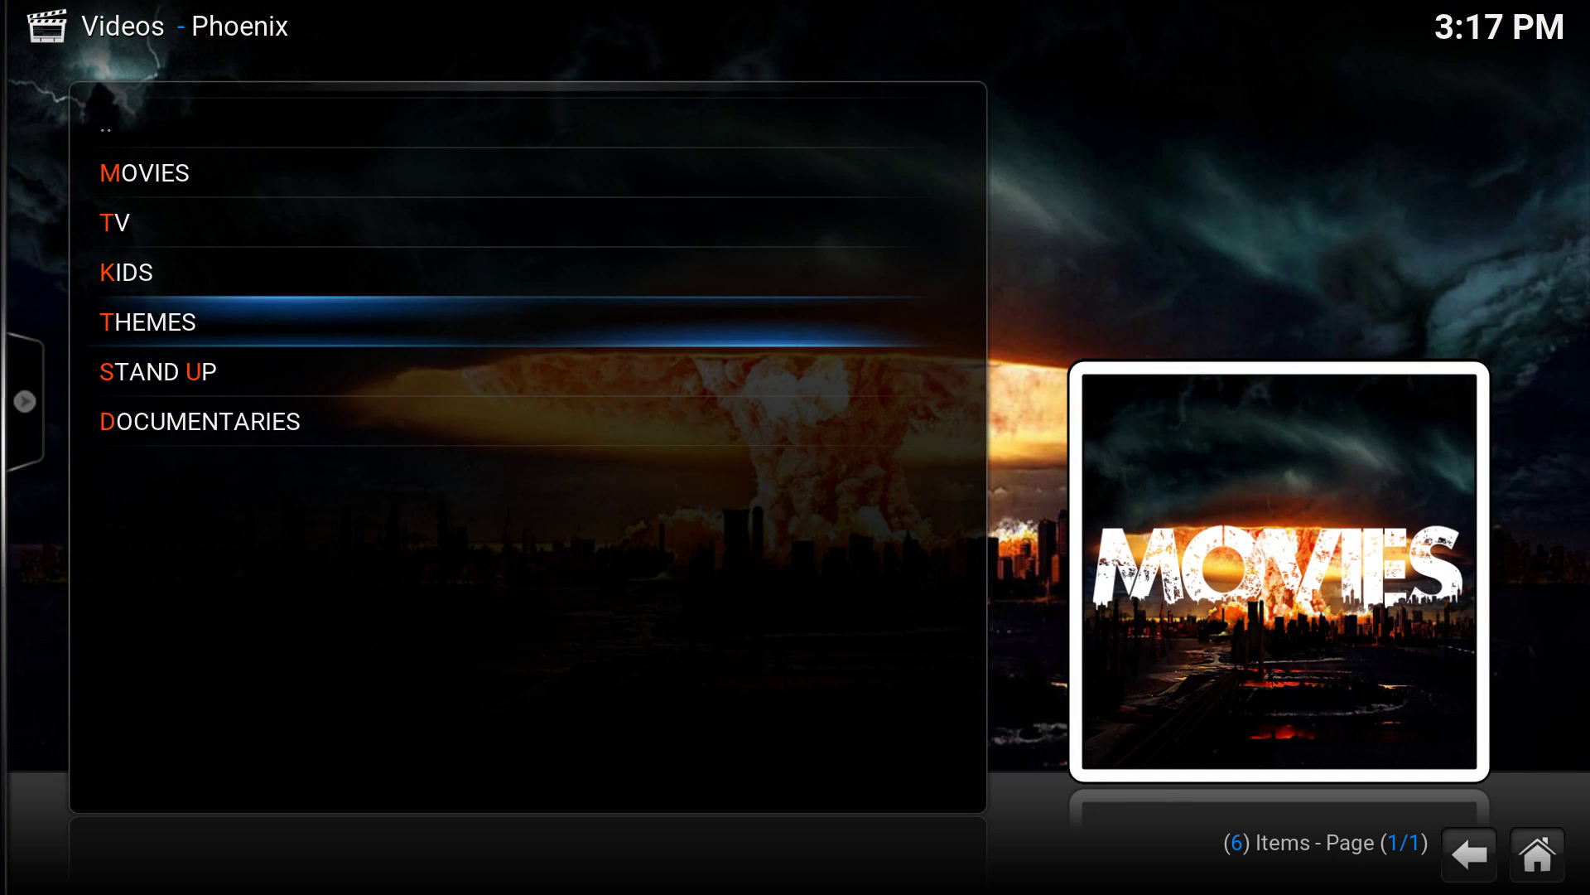
key("Down")
key("Down")
key("Up")
key("Up")
key("Up")
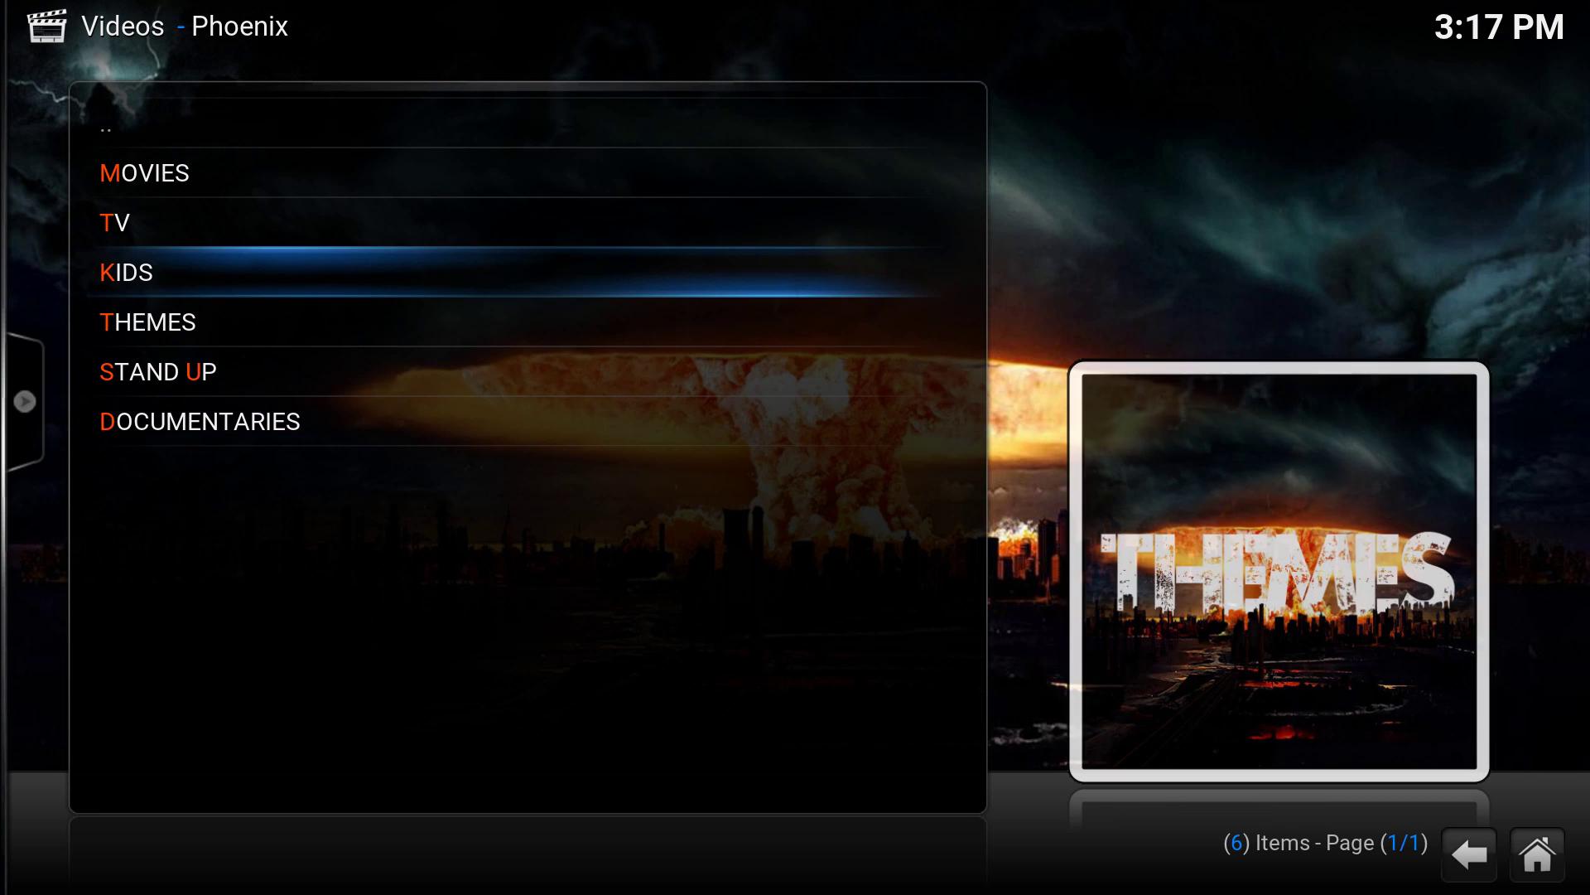
key("Return")
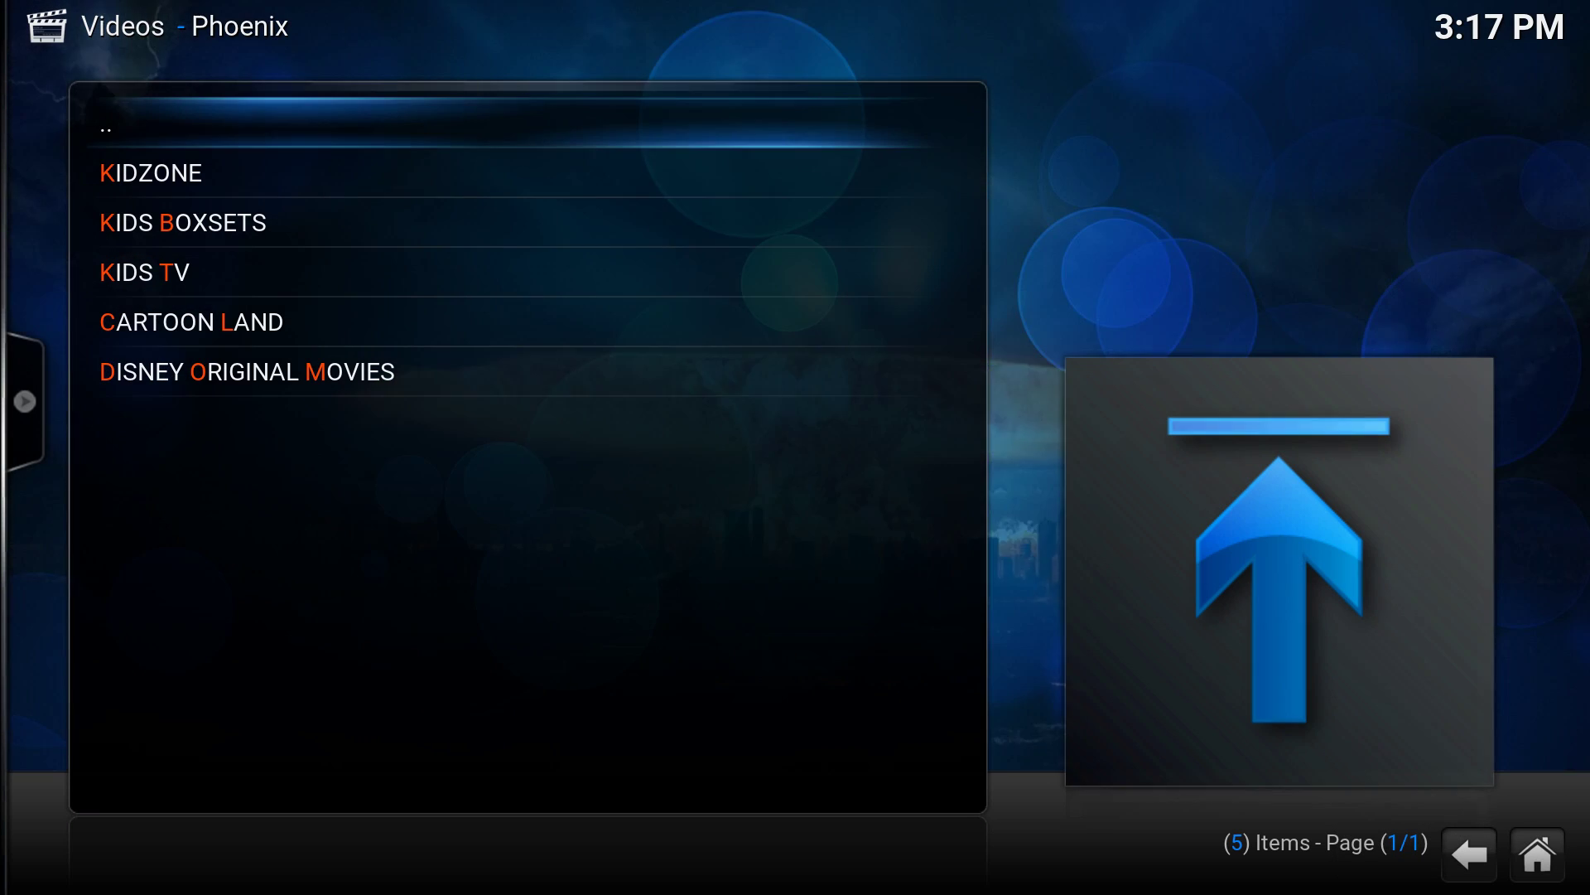
key("Down")
key("Down")
key("Down")
key("Down")
key("Up")
key("Down")
key("Return")
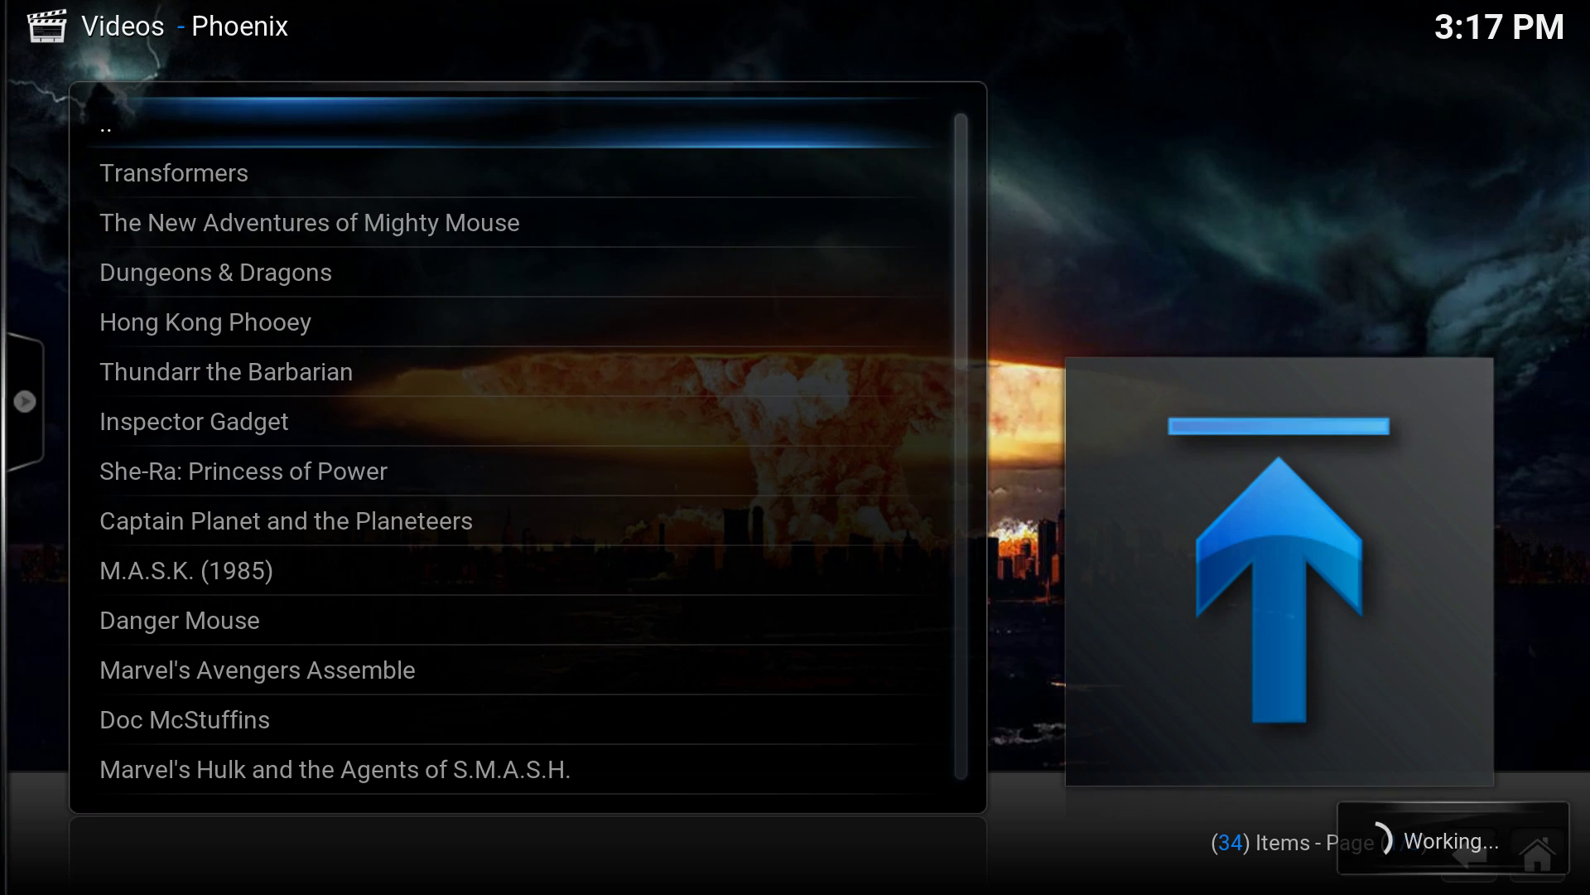
key("Down")
key("Down")
key("Down")
key("Down")
key("Down")
key("Down")
key("Down")
key("Down")
key("Down")
key("Down")
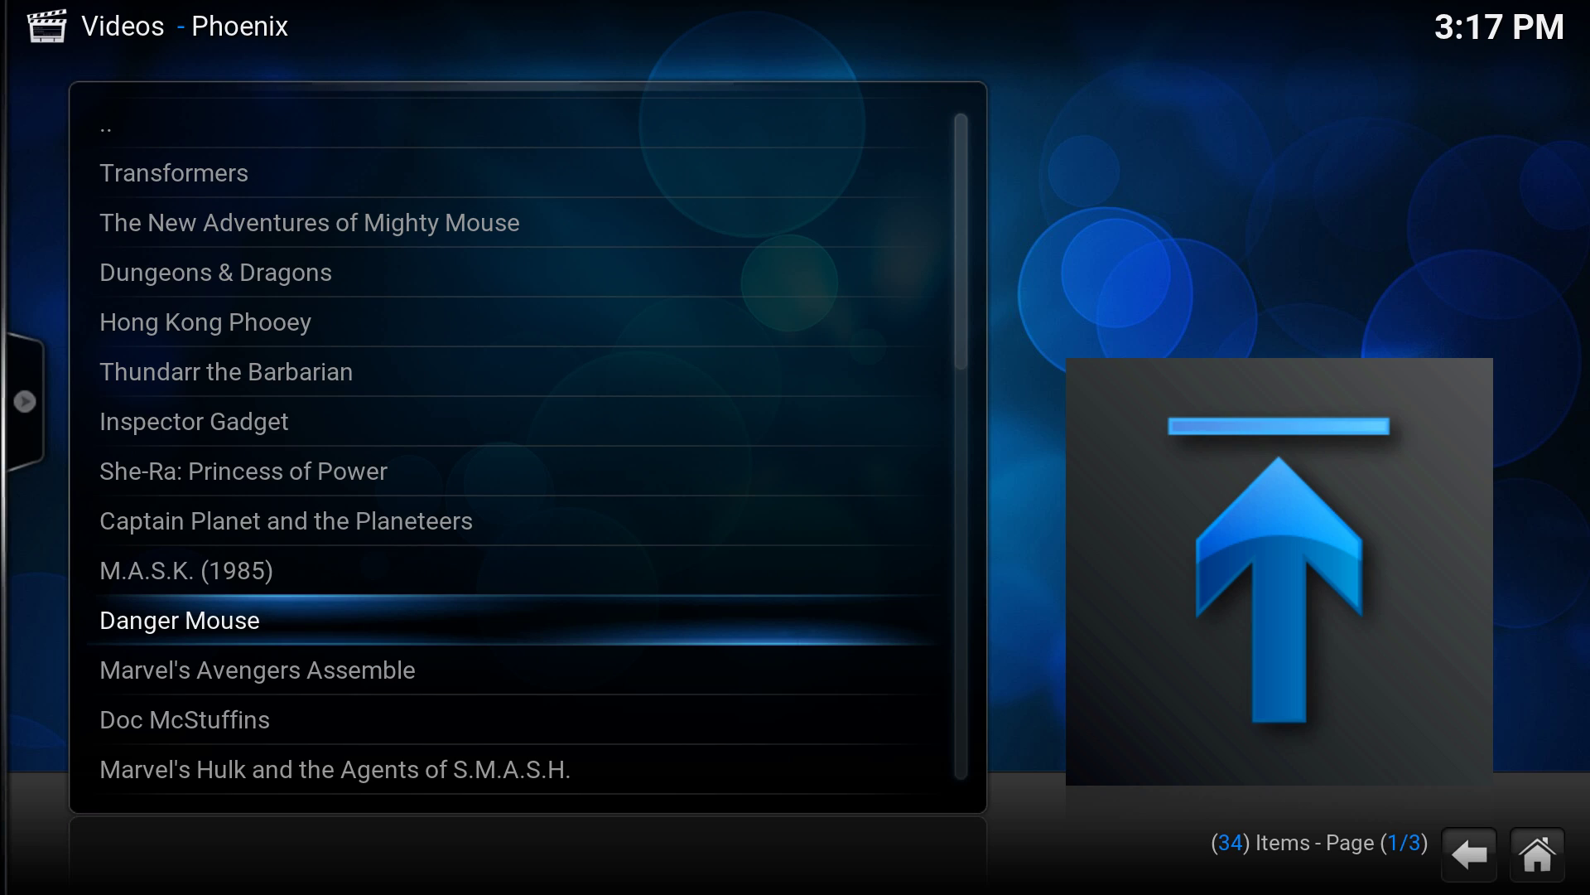
key("Return")
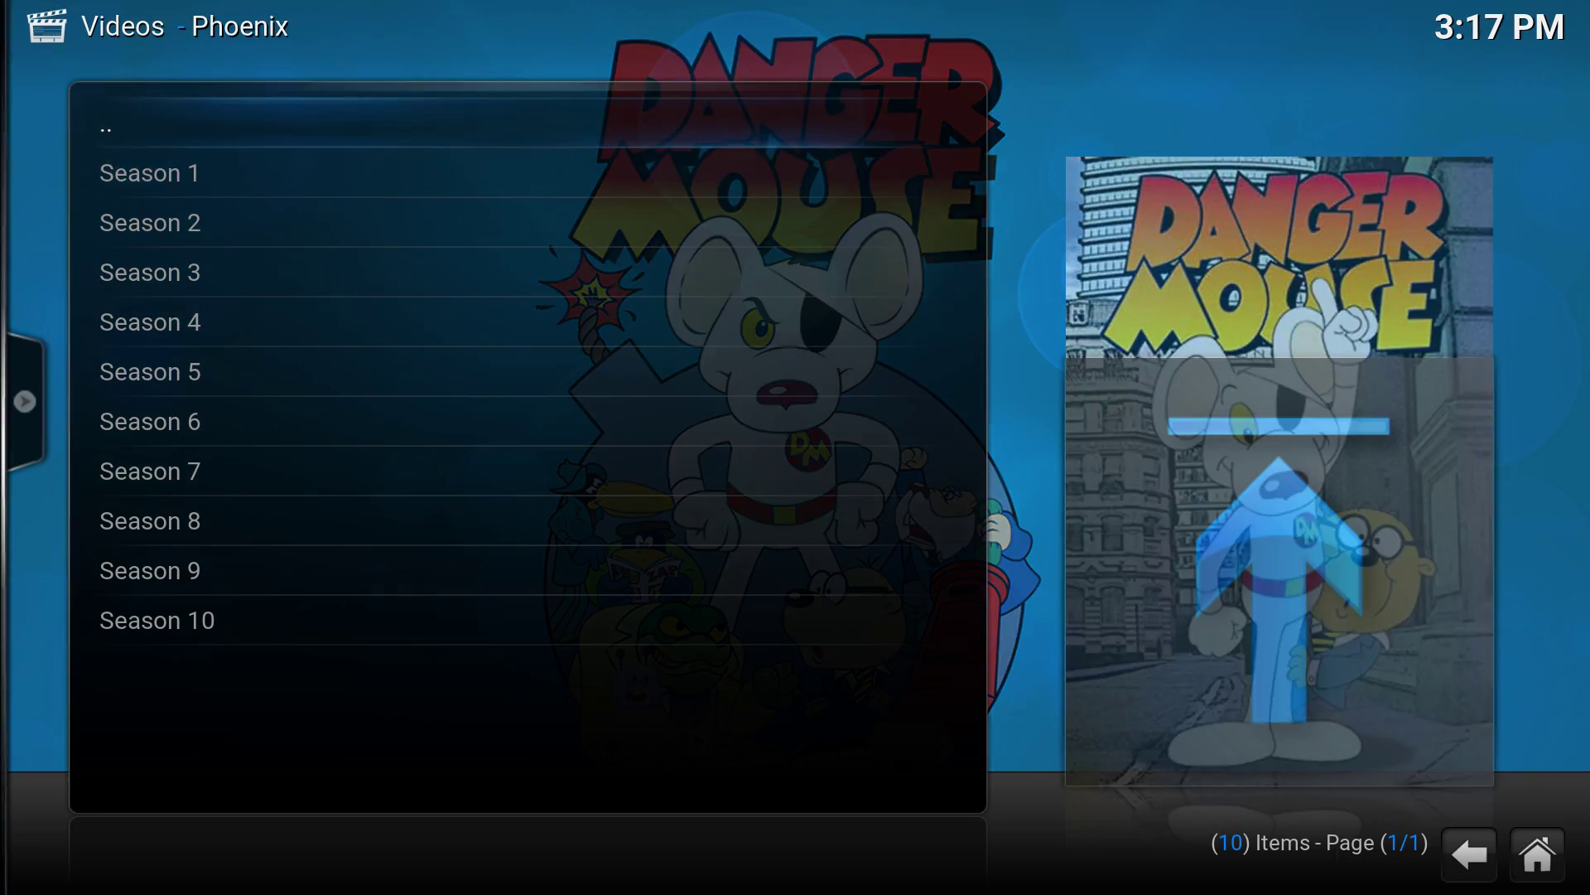
Look into Danger Mouse Season 8 at episode 8x1 Gremlin Alert.
key("Down")
key("Down")
key("Down")
key("Down")
key("Down")
key("Down")
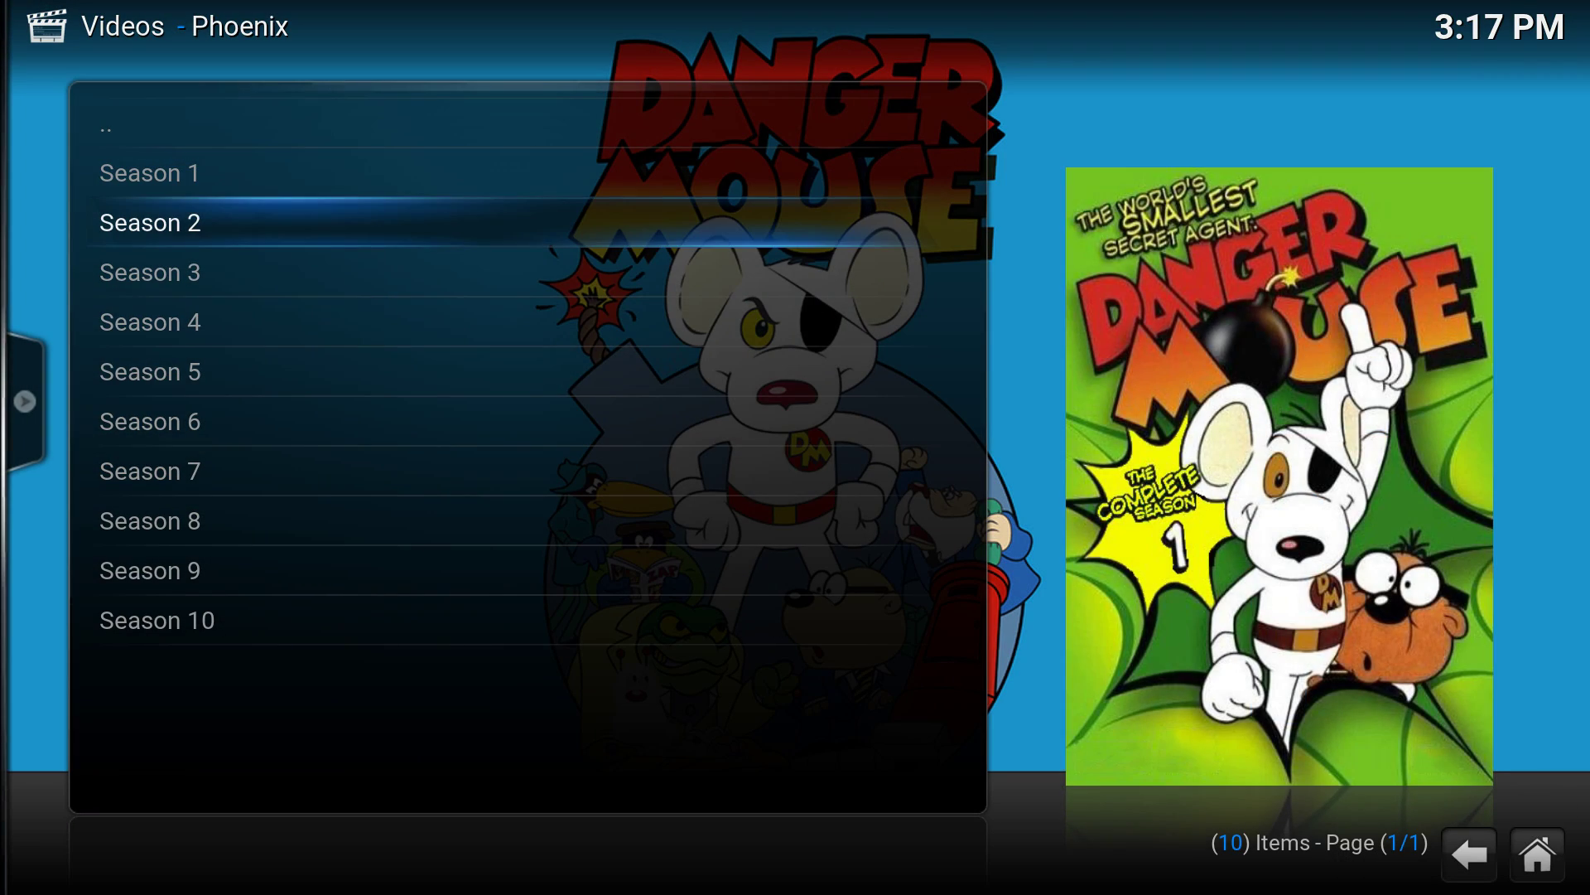
key("Down")
key("Down")
key("Down")
key("Down")
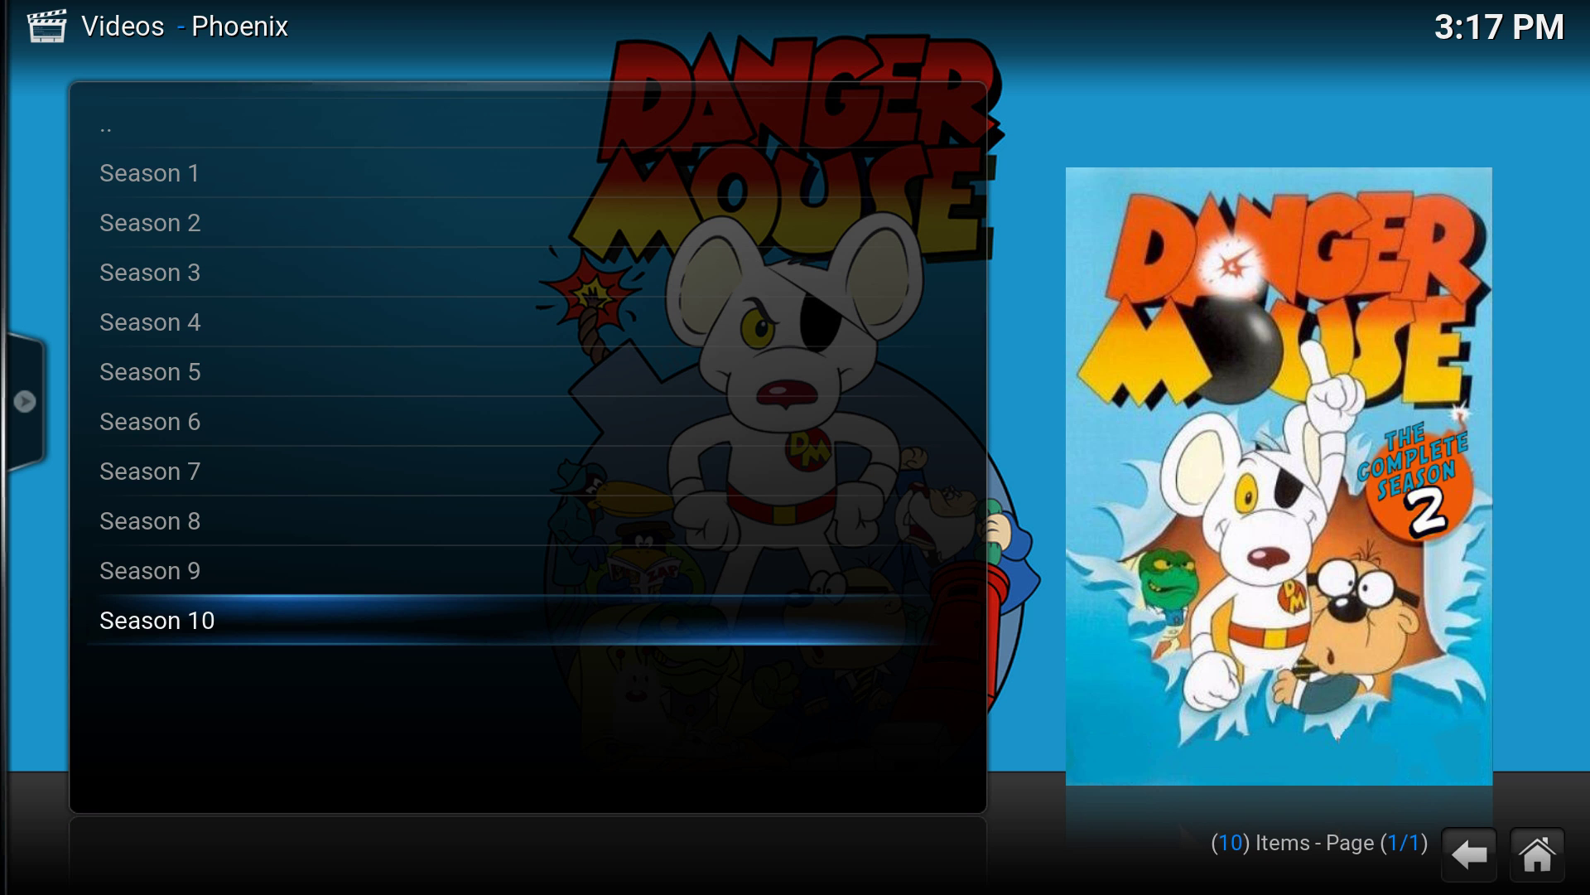
key("Up")
key("Up")
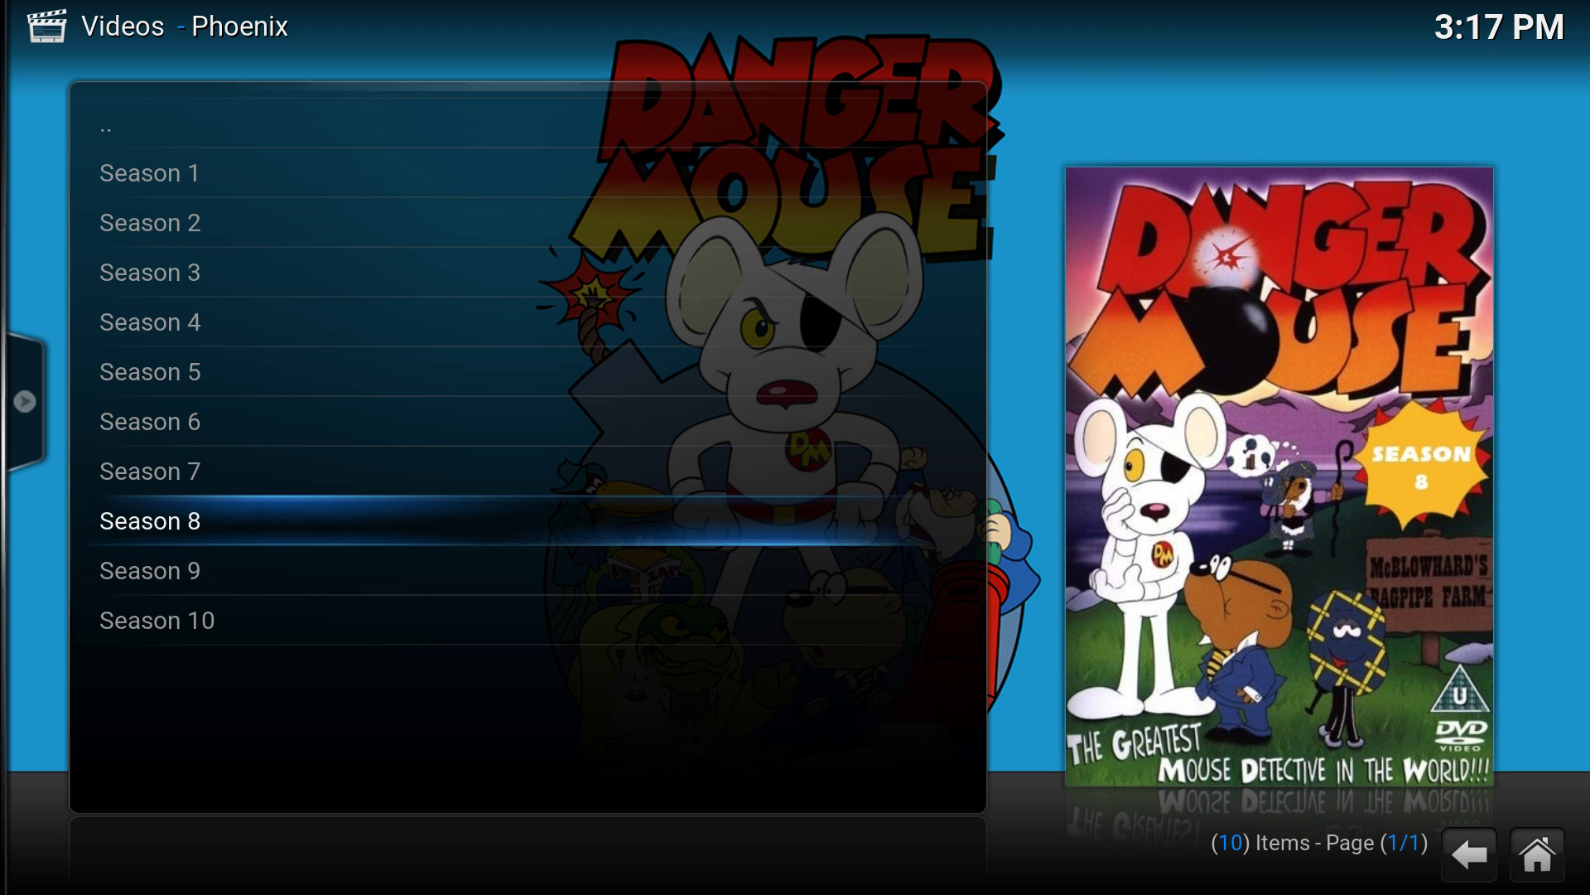
key("Return")
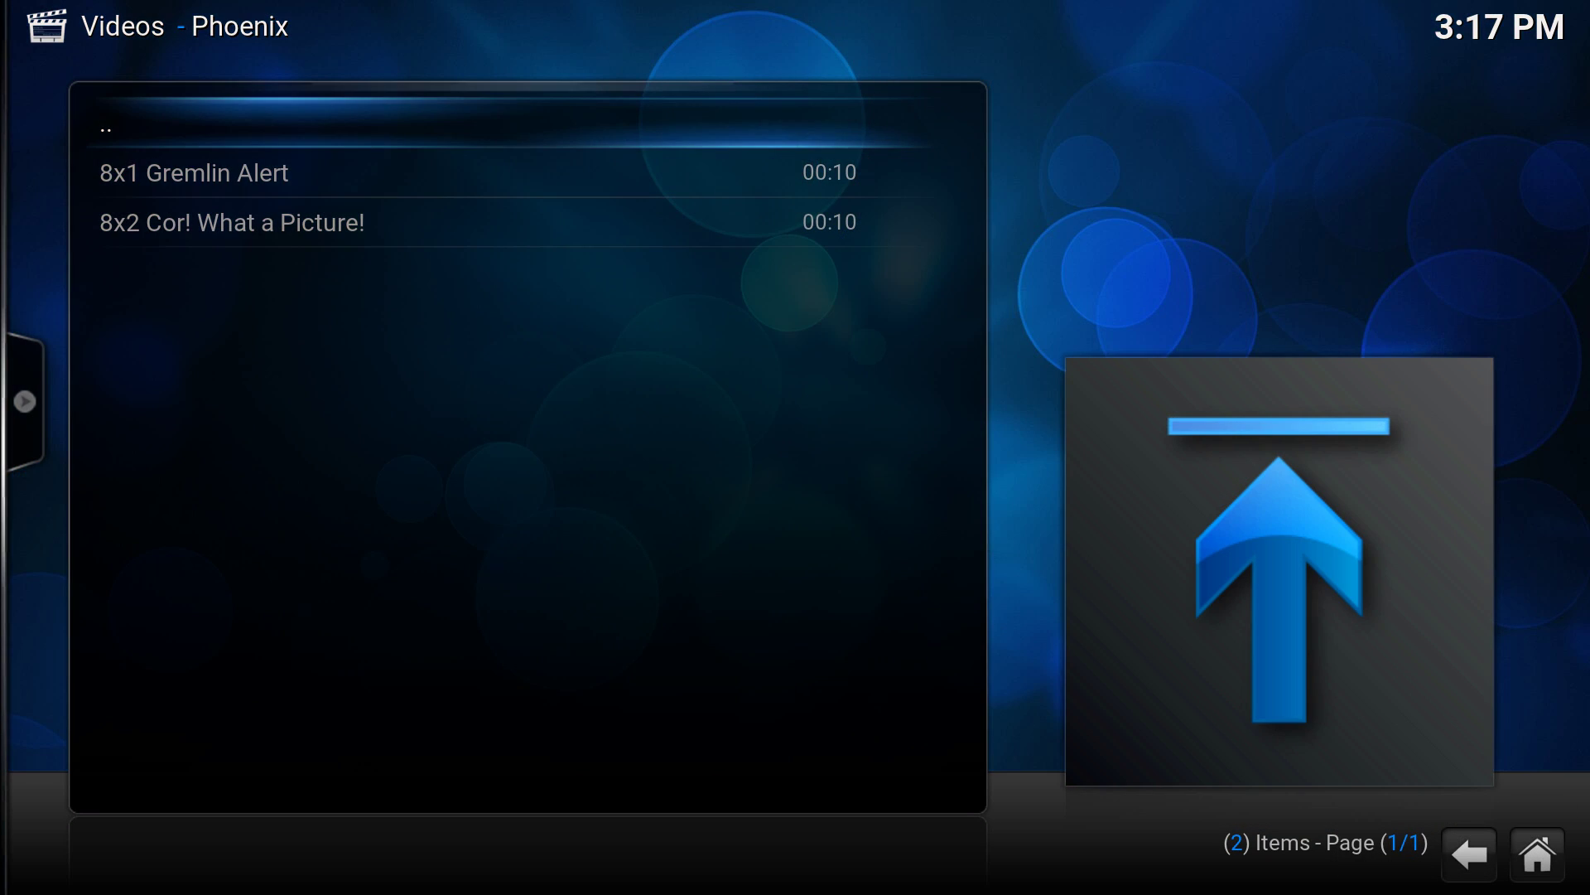
key("Down")
key("Down")
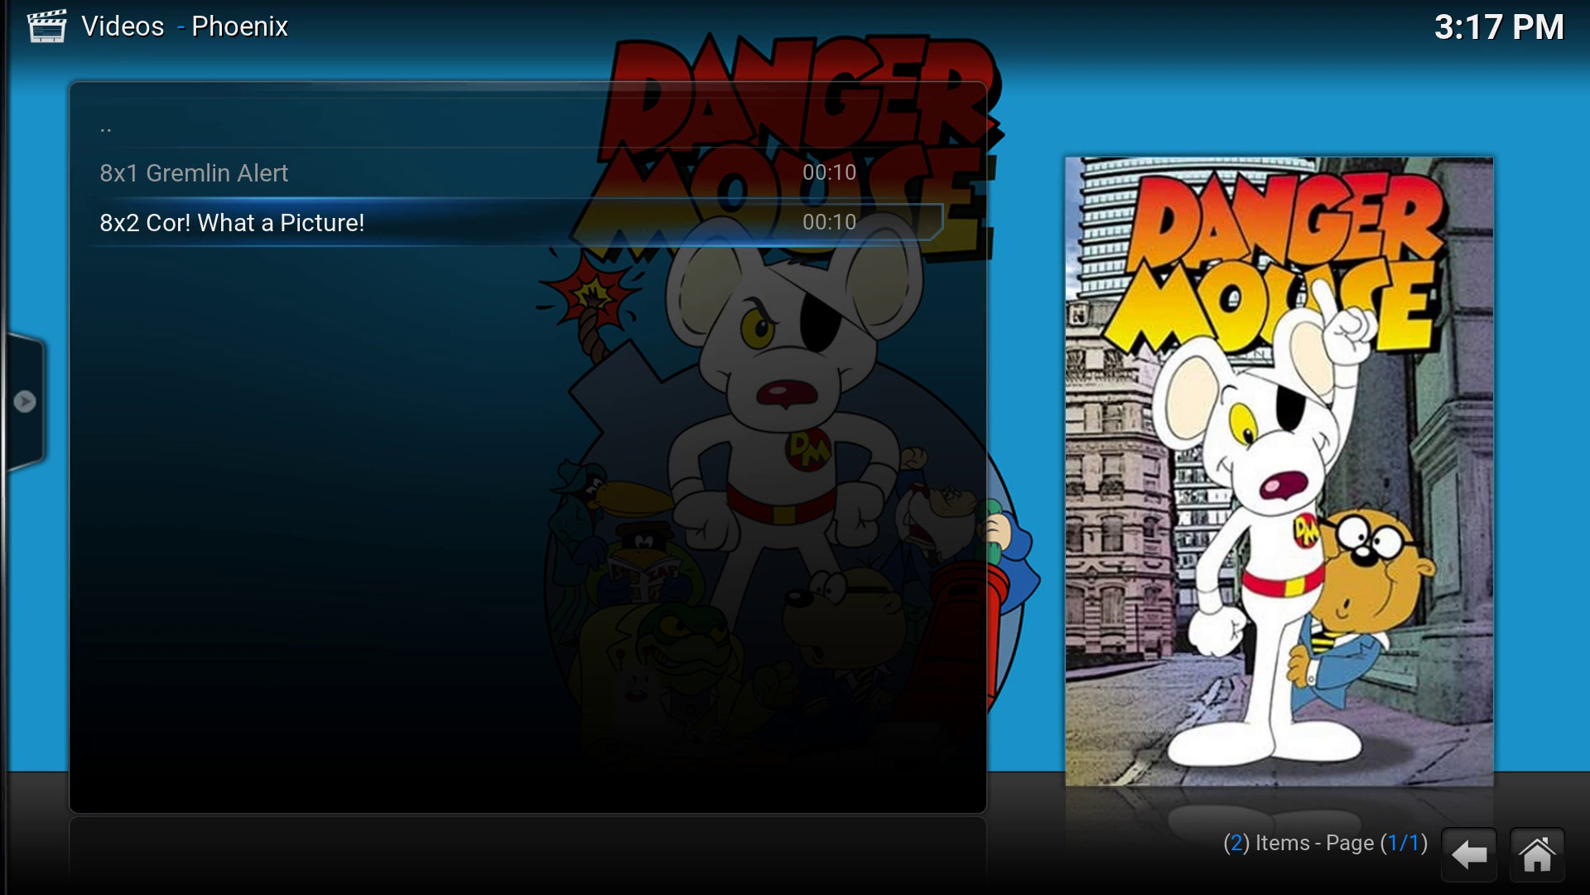
key("BackSpace")
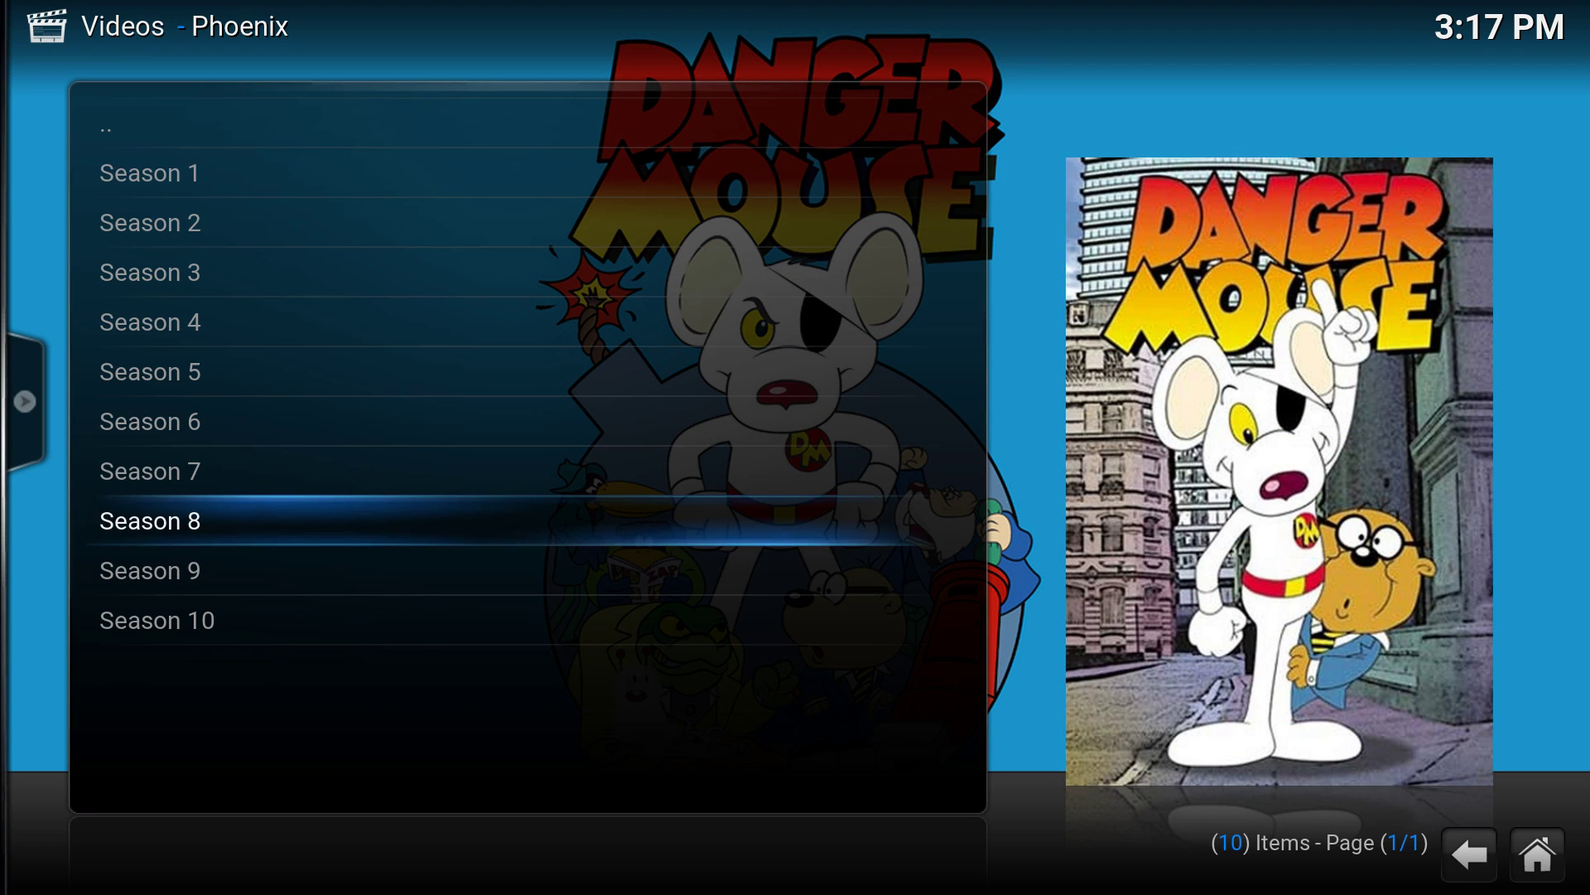
Open Season 6 and start streaming 6x5 Multiplication Fable.
key("Up")
key("Up")
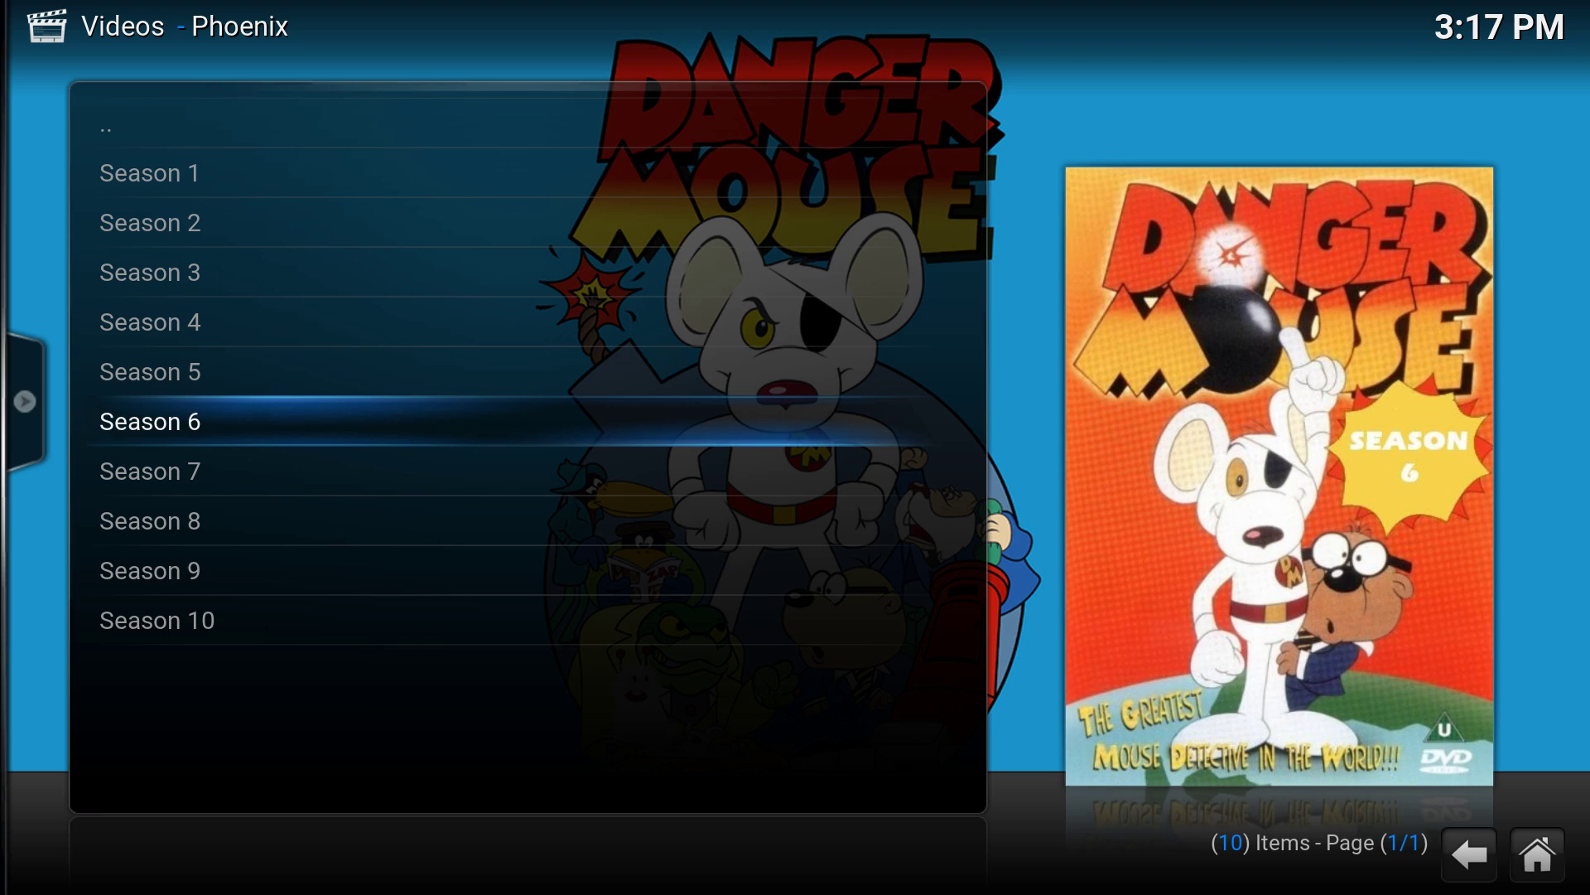
key("Return")
key("Down")
key("Down")
key("Down")
key("Down")
key("Down")
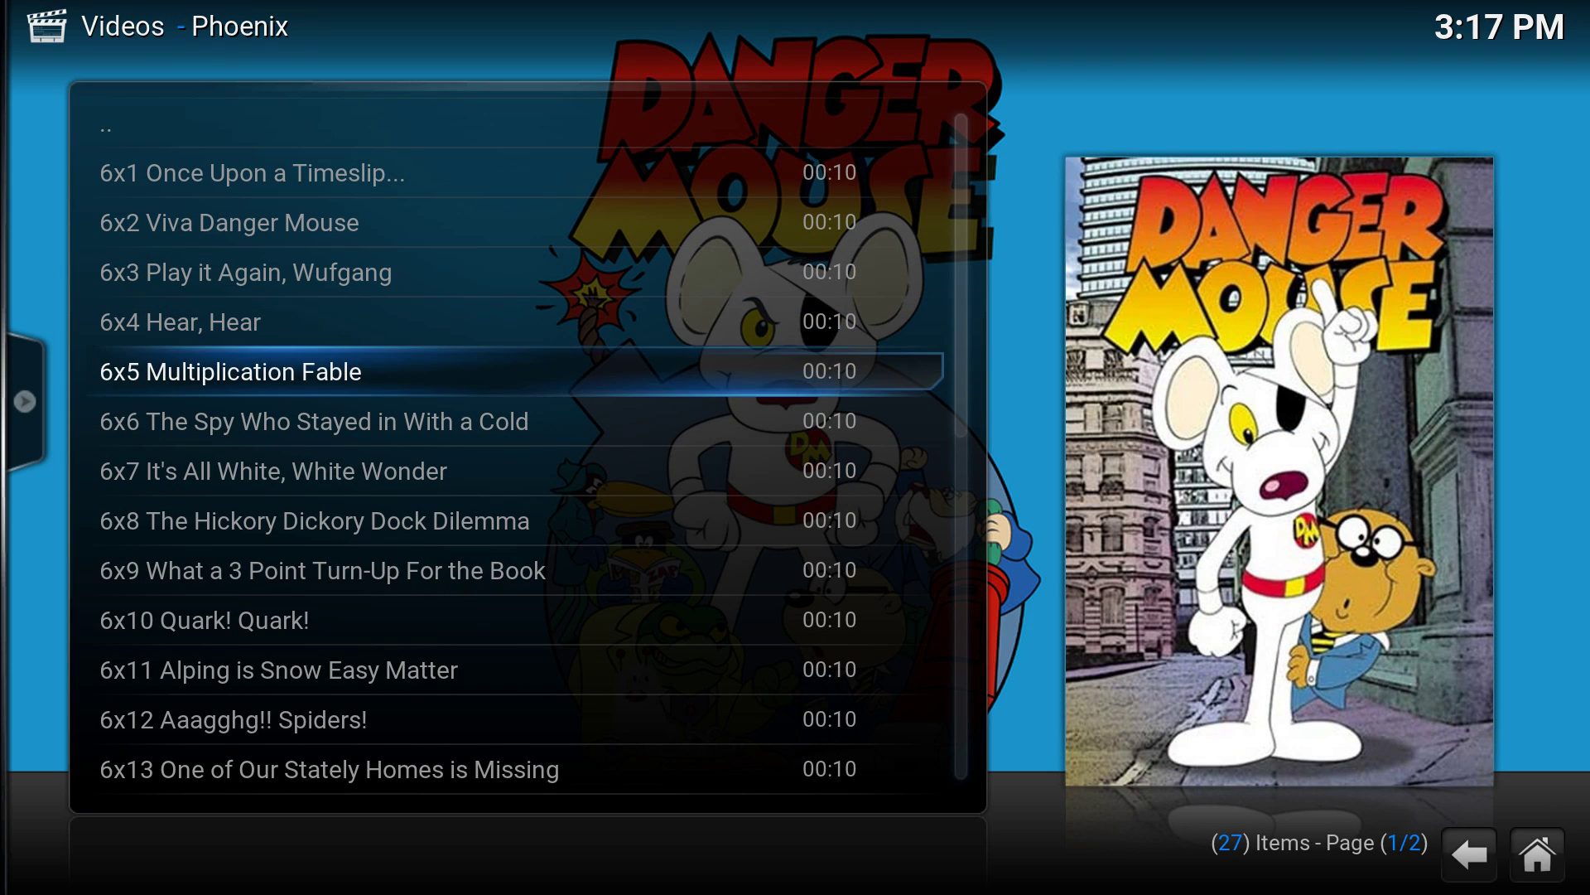
key("Return")
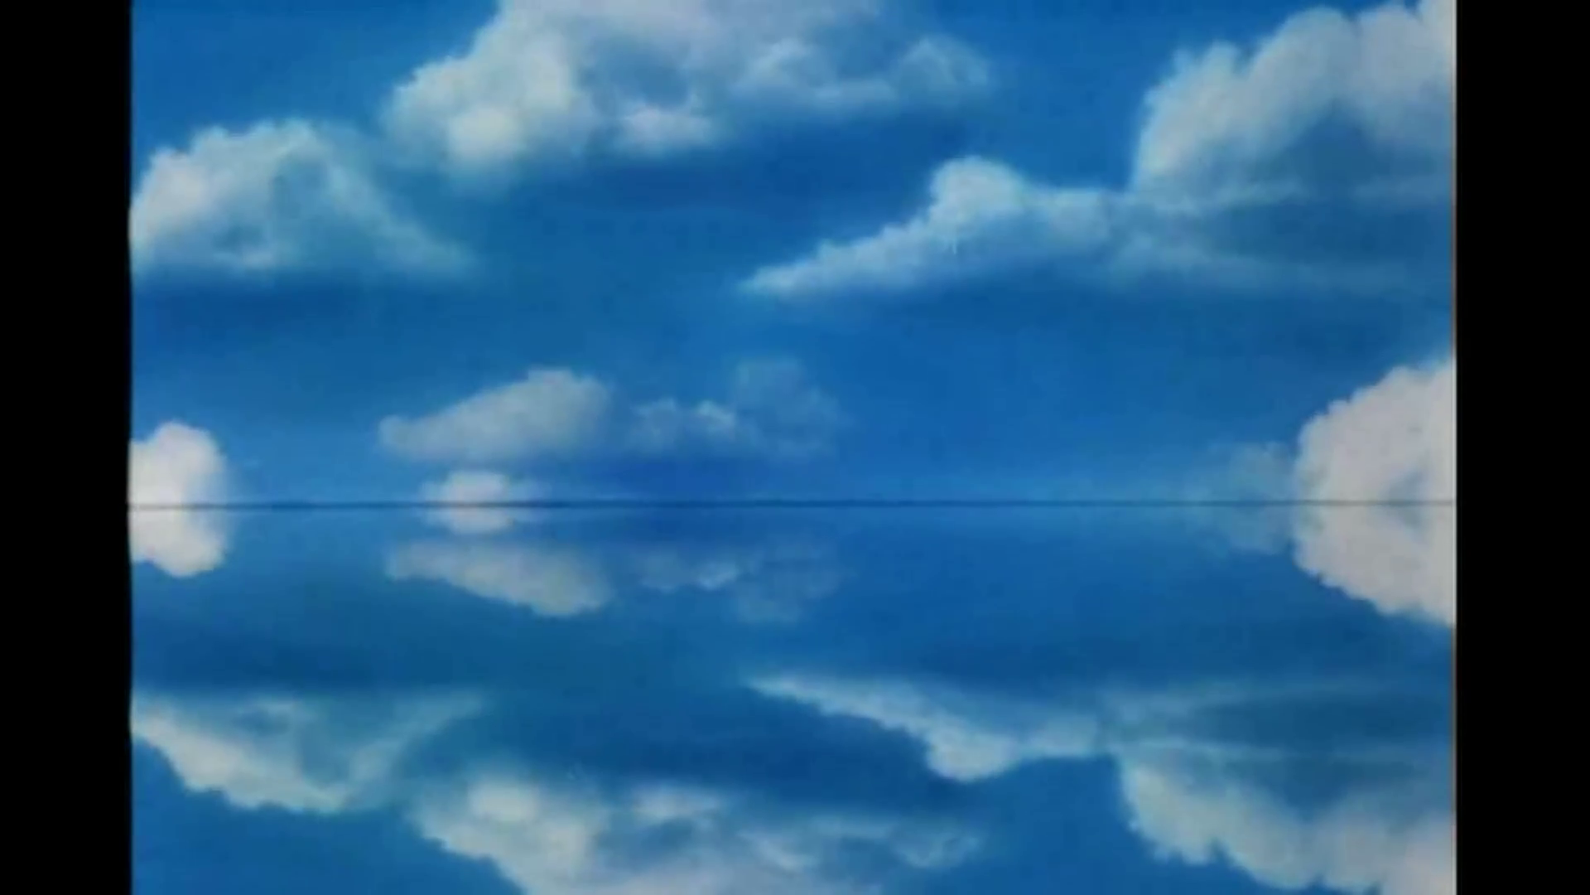
Jump Multiplication Fable ahead to about 1:39, then leave fullscreen with it still playing.
mouse_move(705, 861)
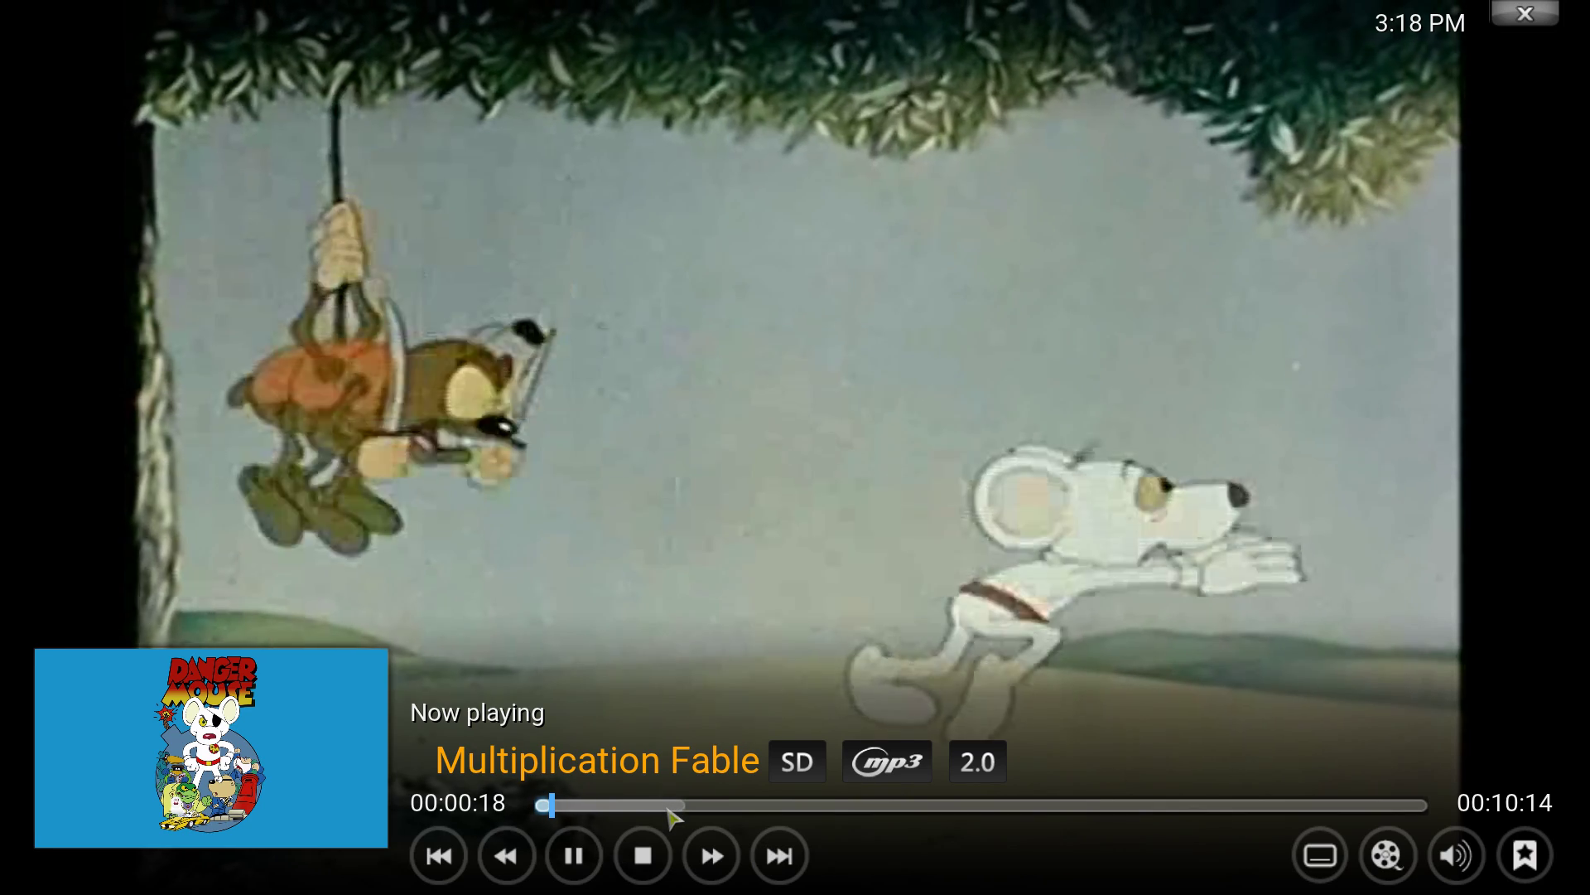
left_click(659, 804)
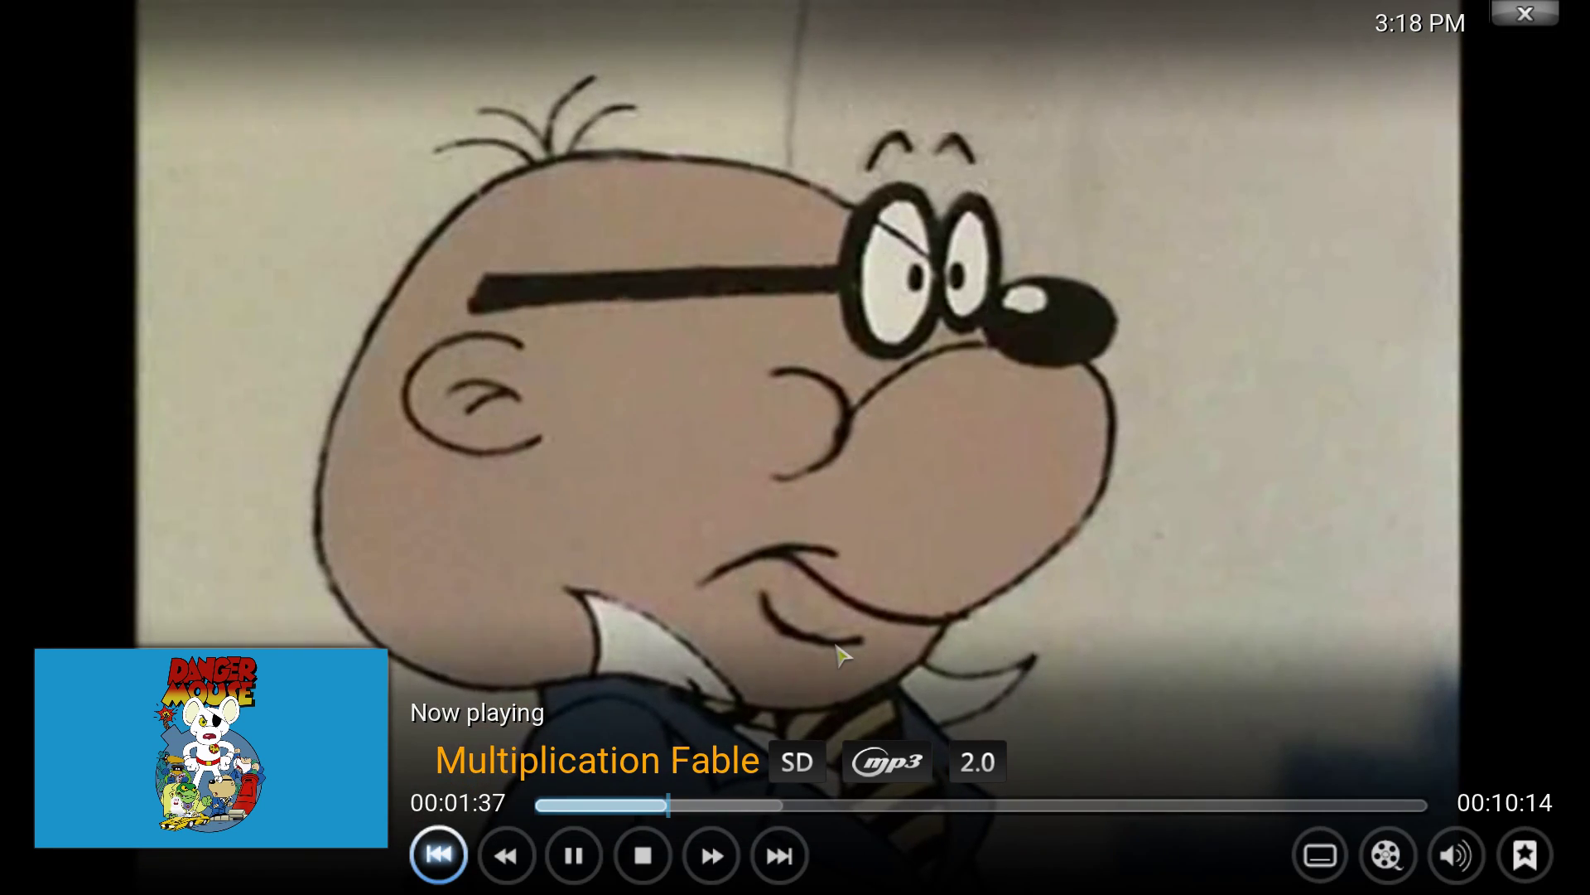
key("Escape")
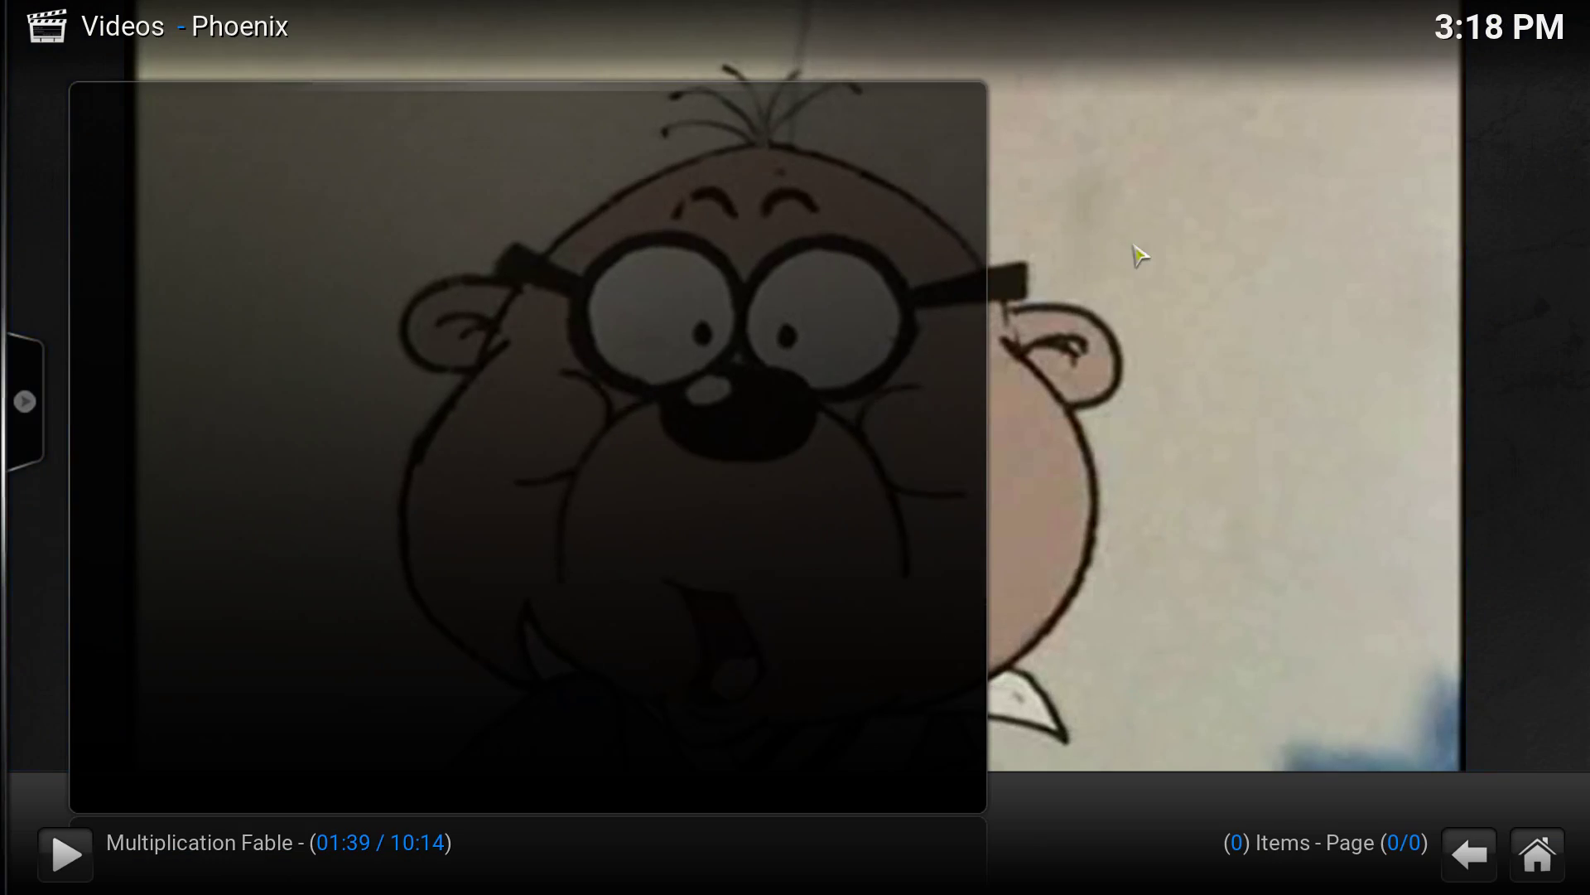
Pause Multiplication Fable at 01:41 and back out through the Cartoon Land shows.
key("BackSpace")
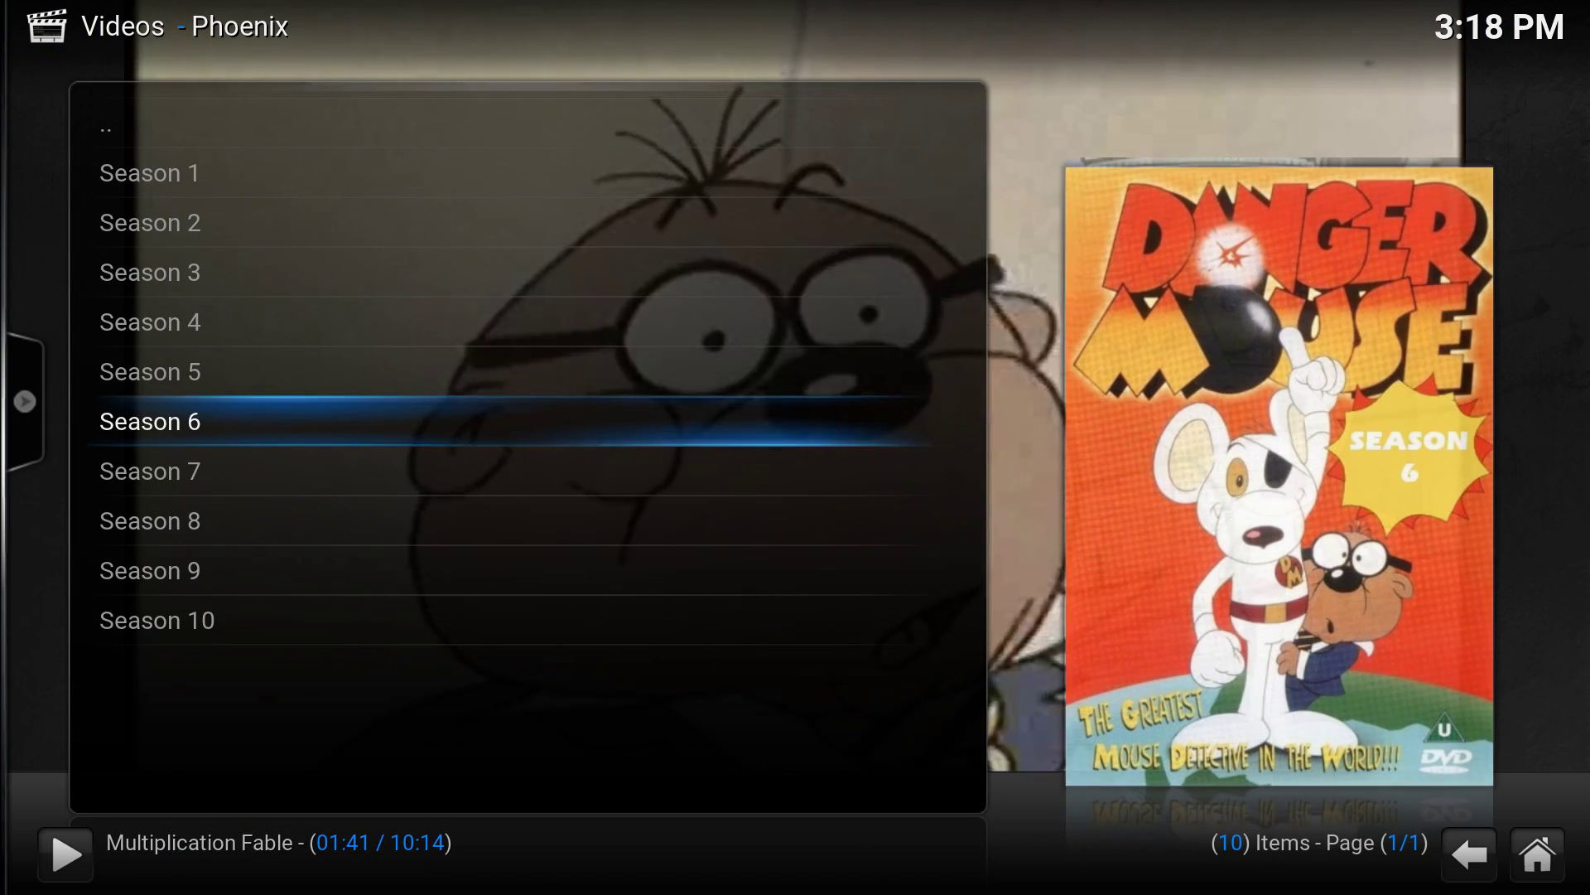
key("space")
key("BackSpace")
key("Up")
key("Up")
key("Up")
key("Up")
key("Down")
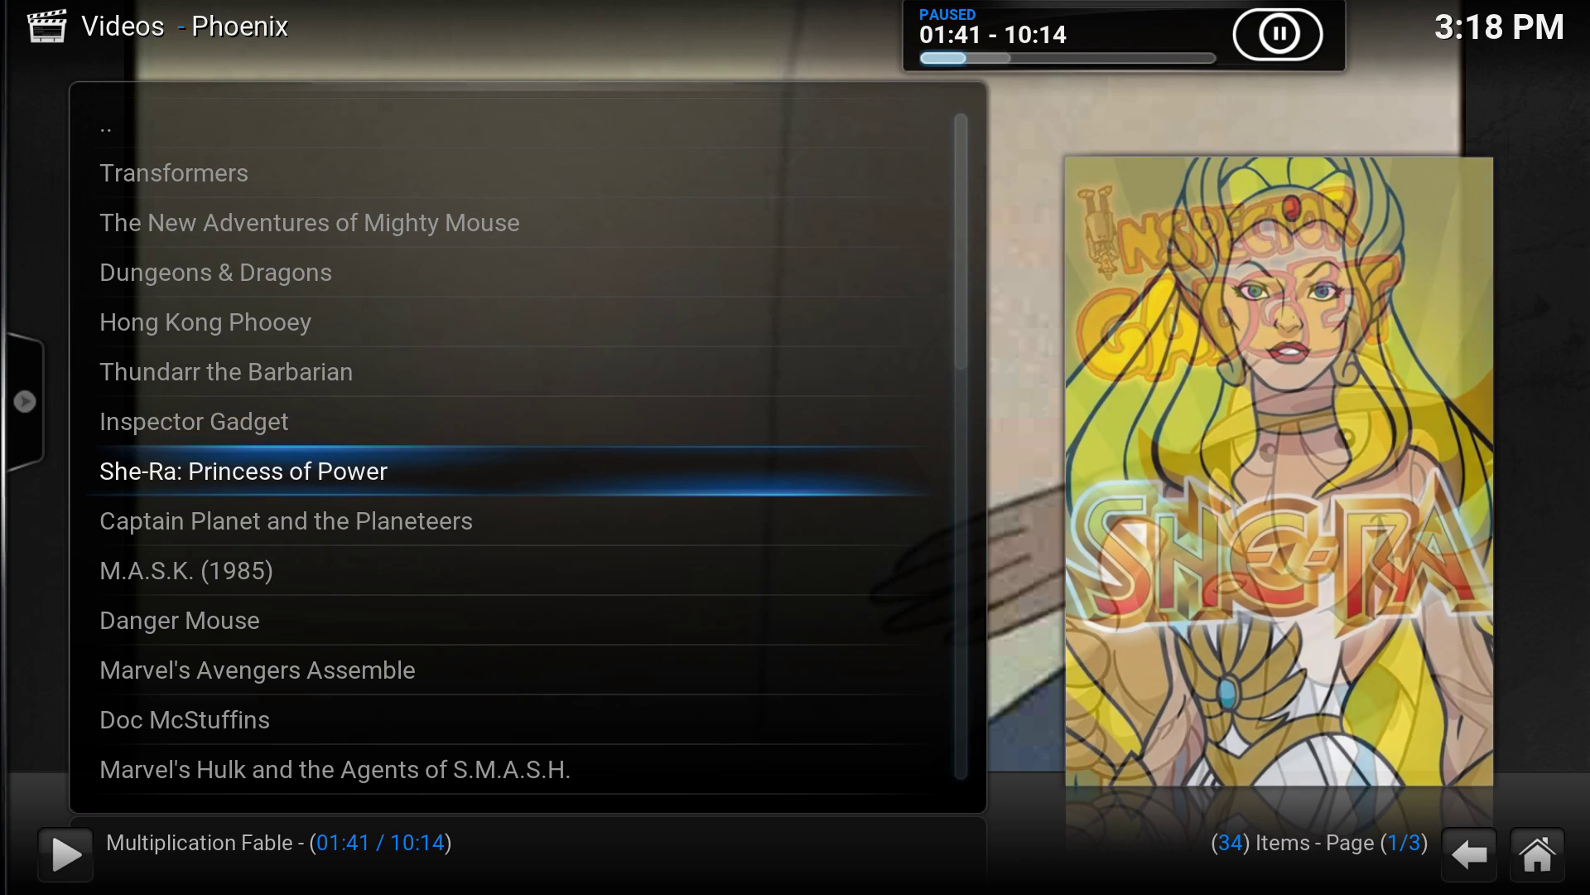
key("BackSpace")
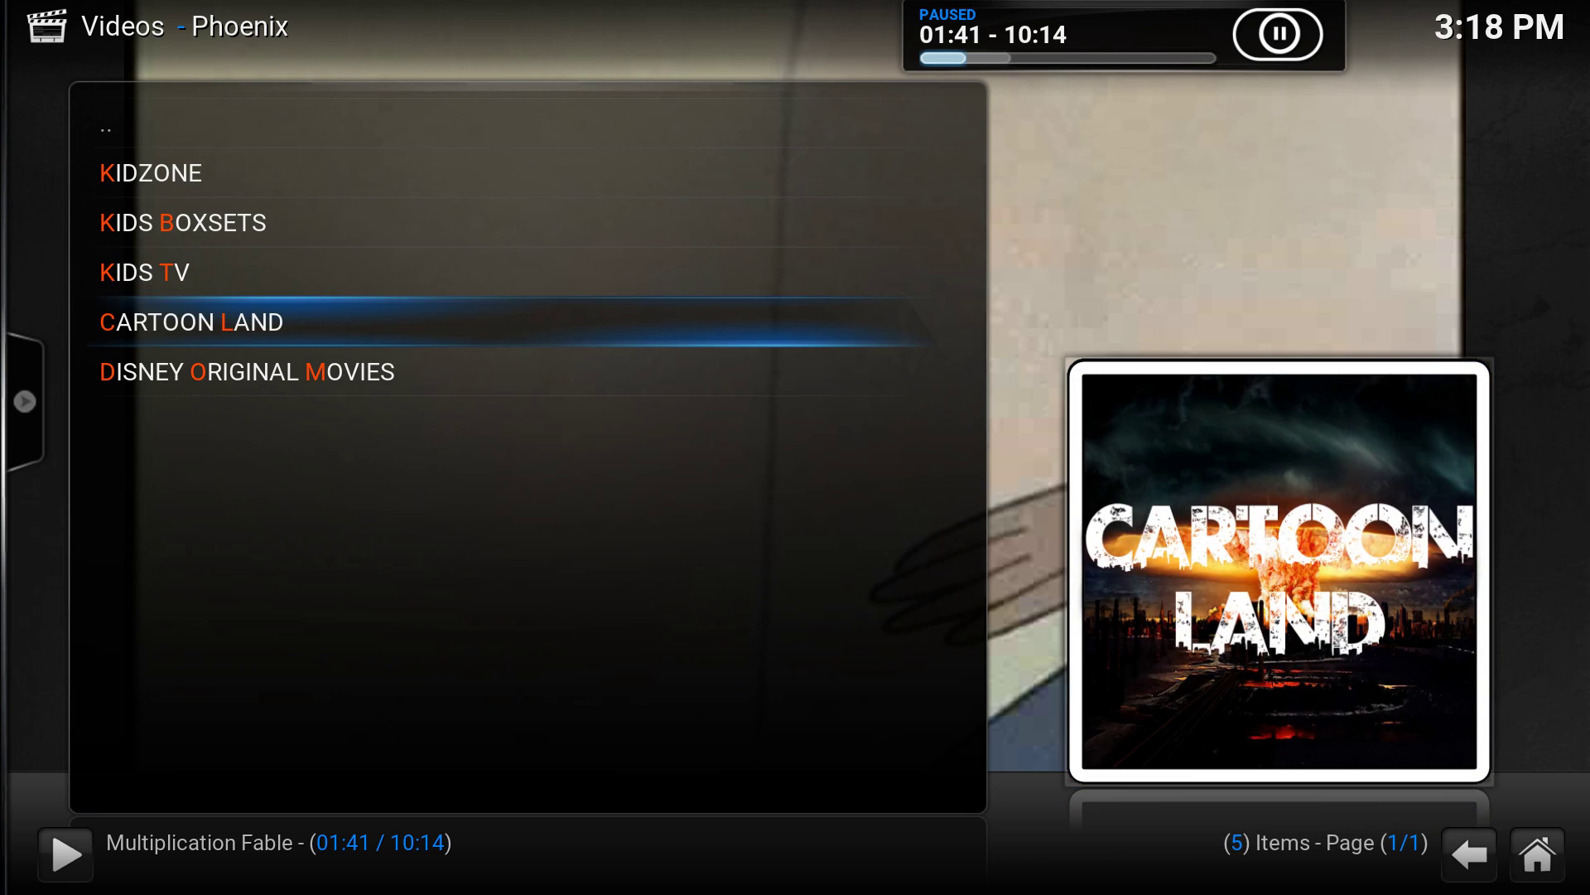
Peek at the Disney Original Movies list, then back out of Phoenix to the home screen.
key("Return")
key("BackSpace")
key("Down")
key("Return")
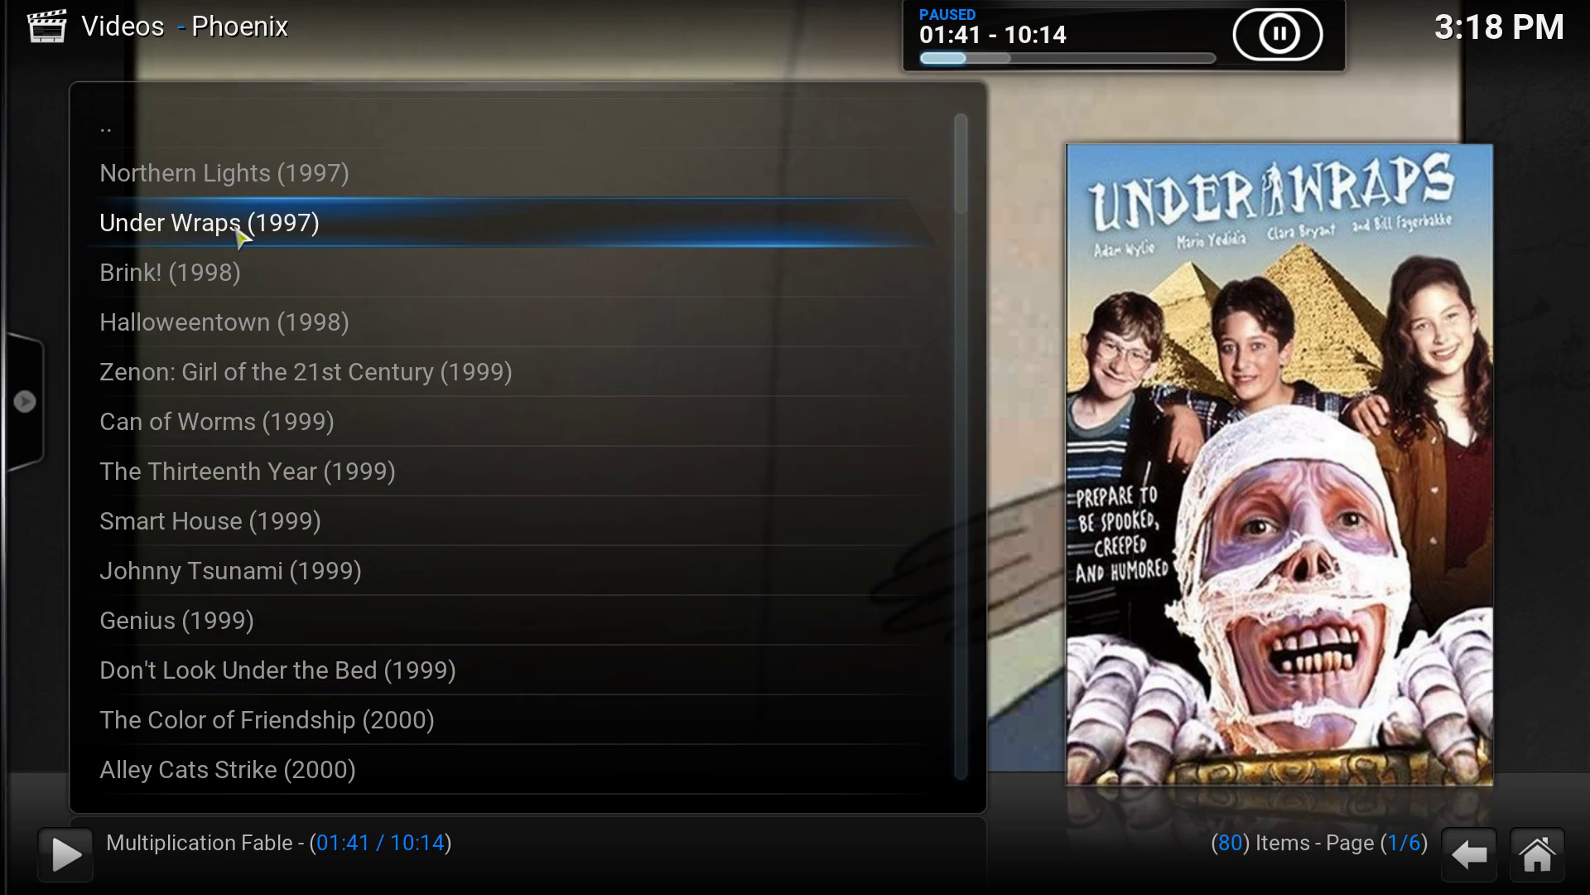
key("BackSpace")
key("BackSpace")
key("BackSpace")
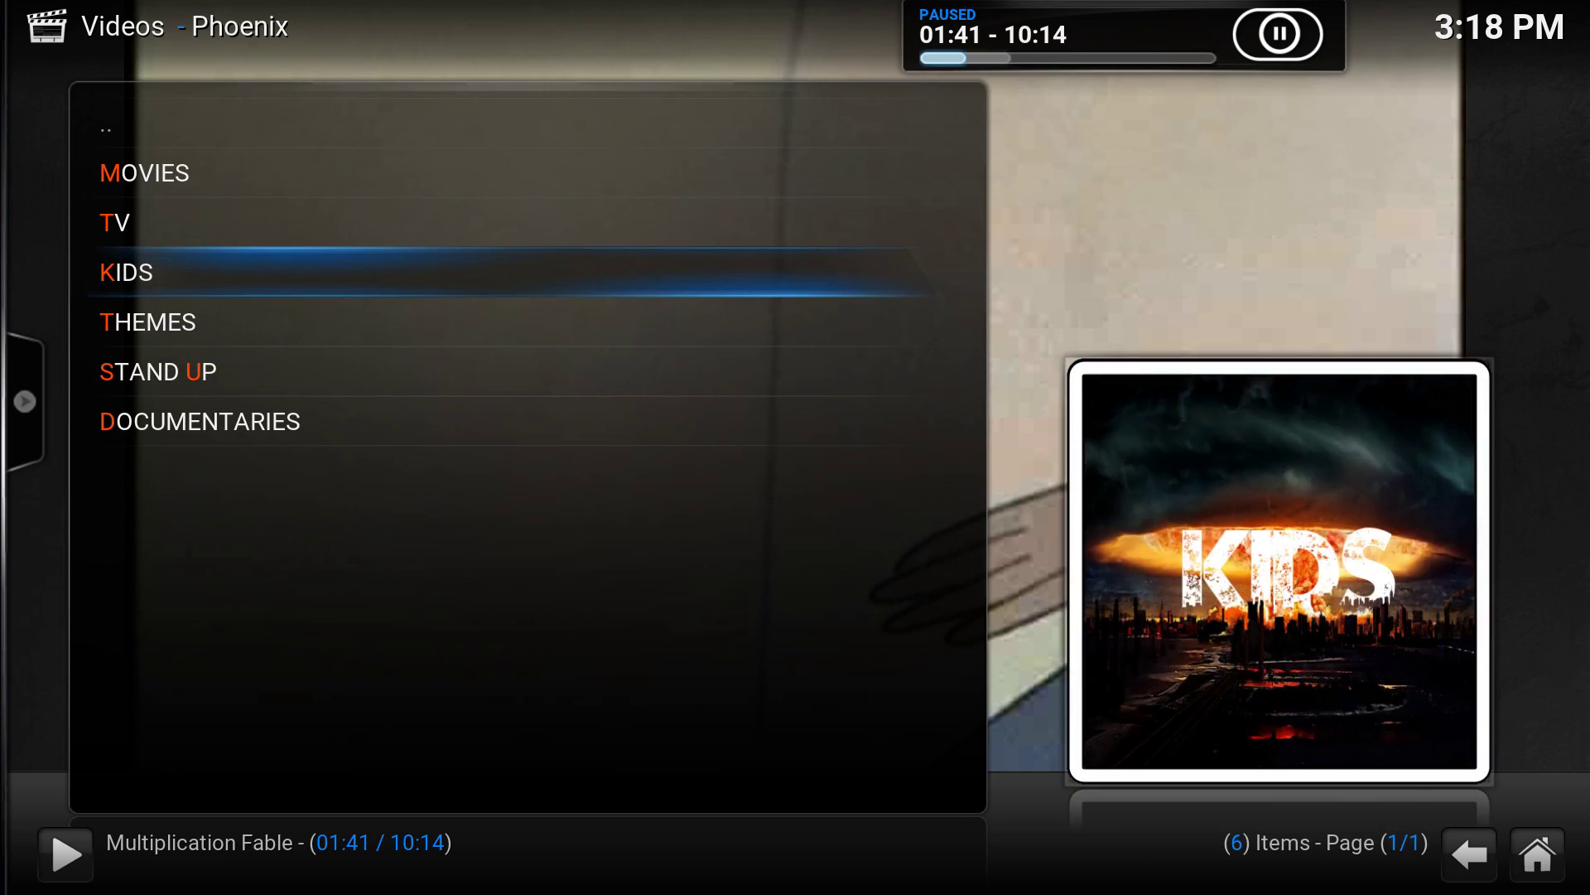
key("BackSpace")
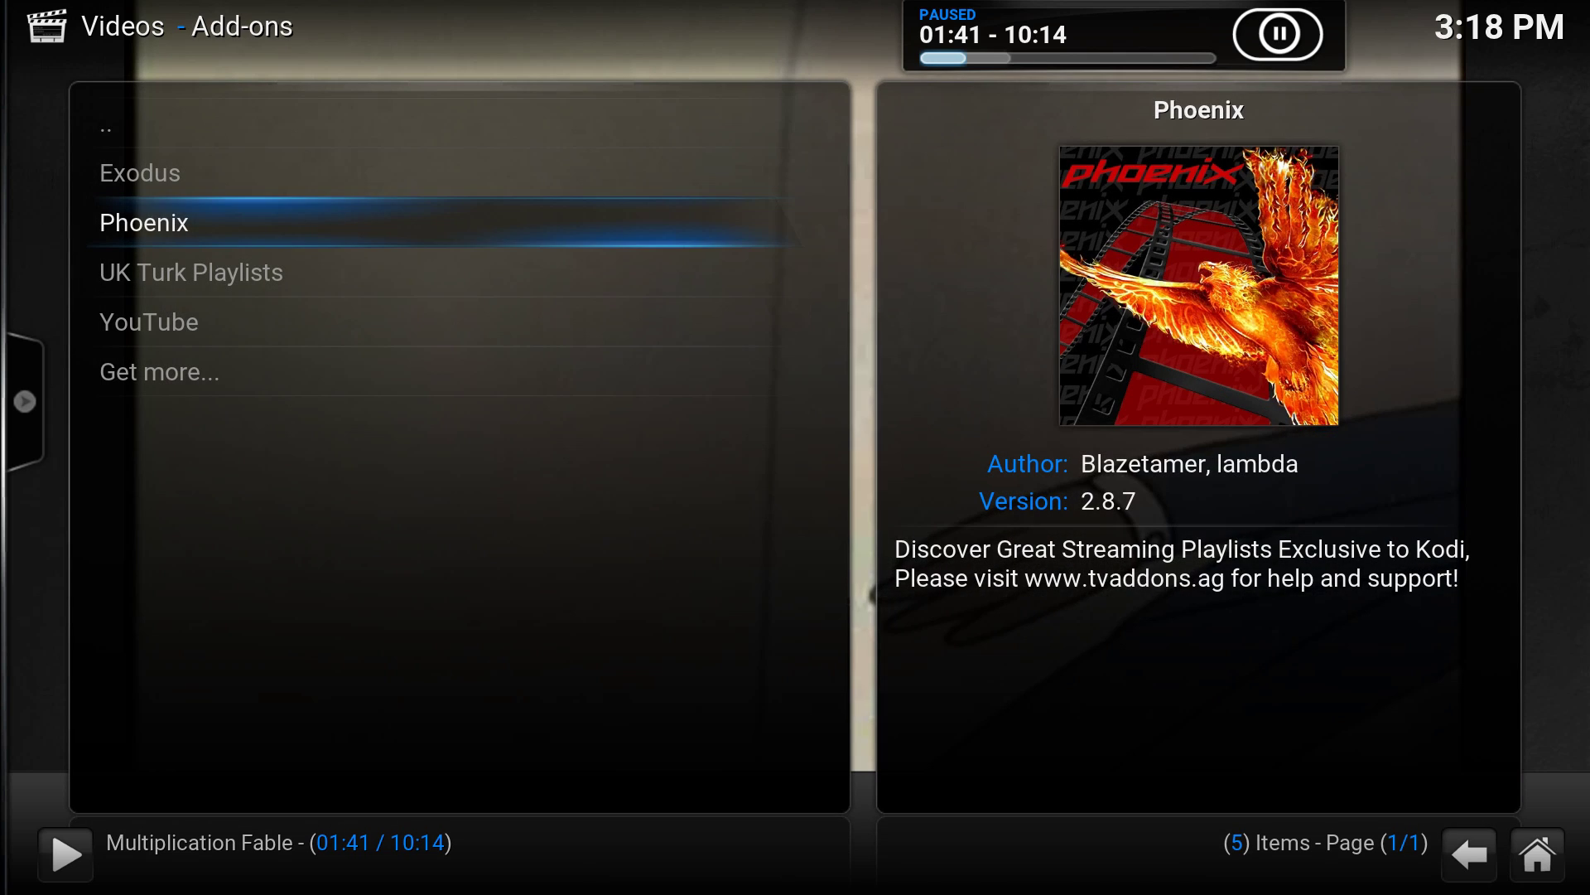
key("Down")
key("Down")
key("BackSpace")
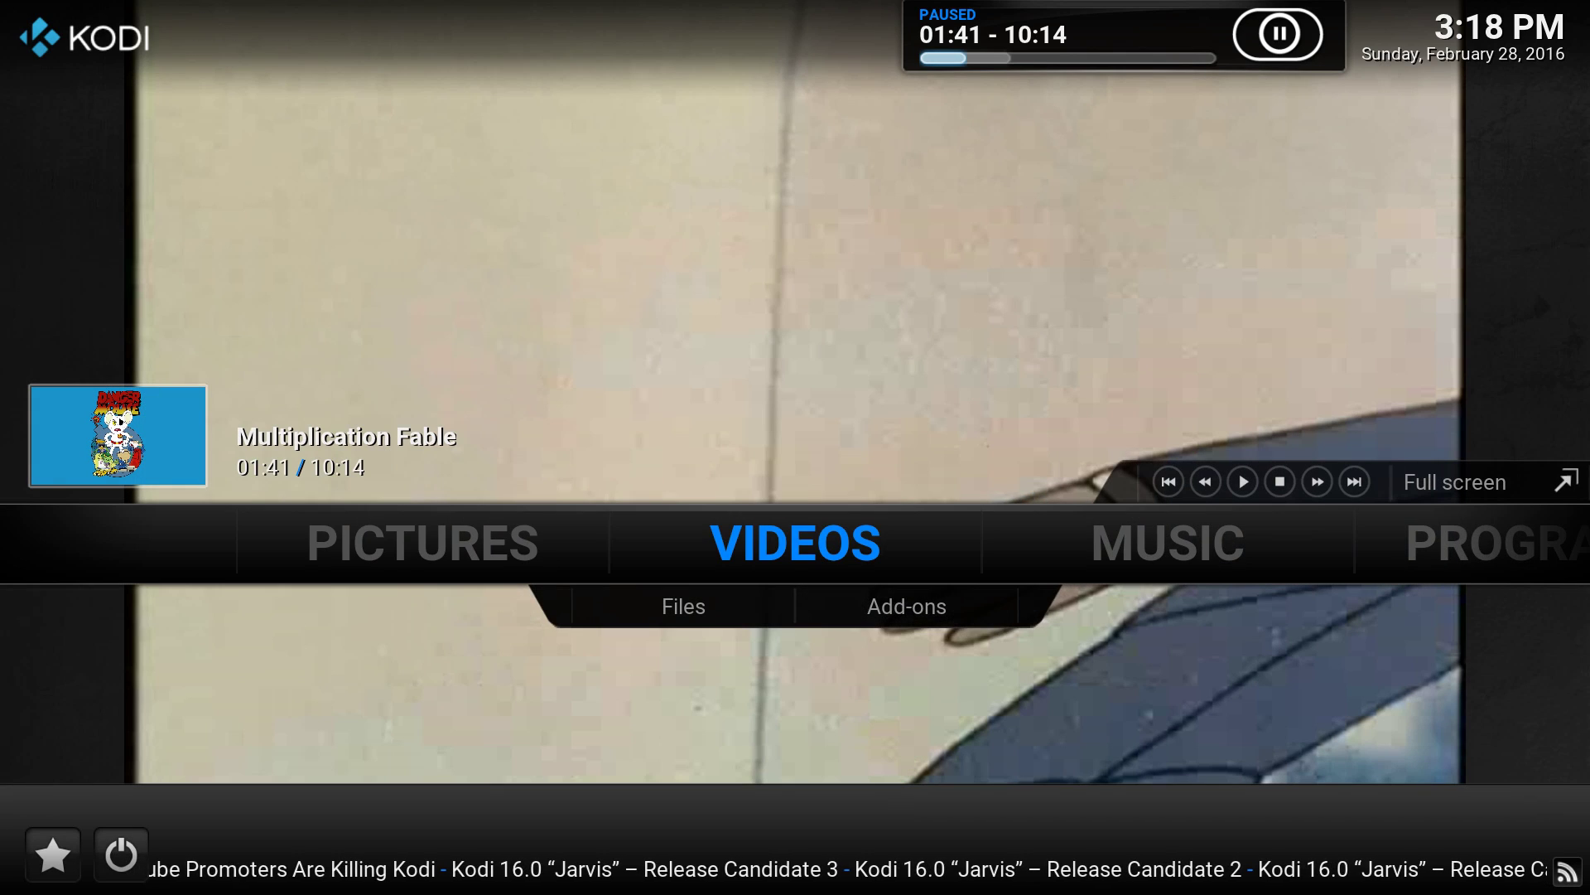
key("Right")
key("Right")
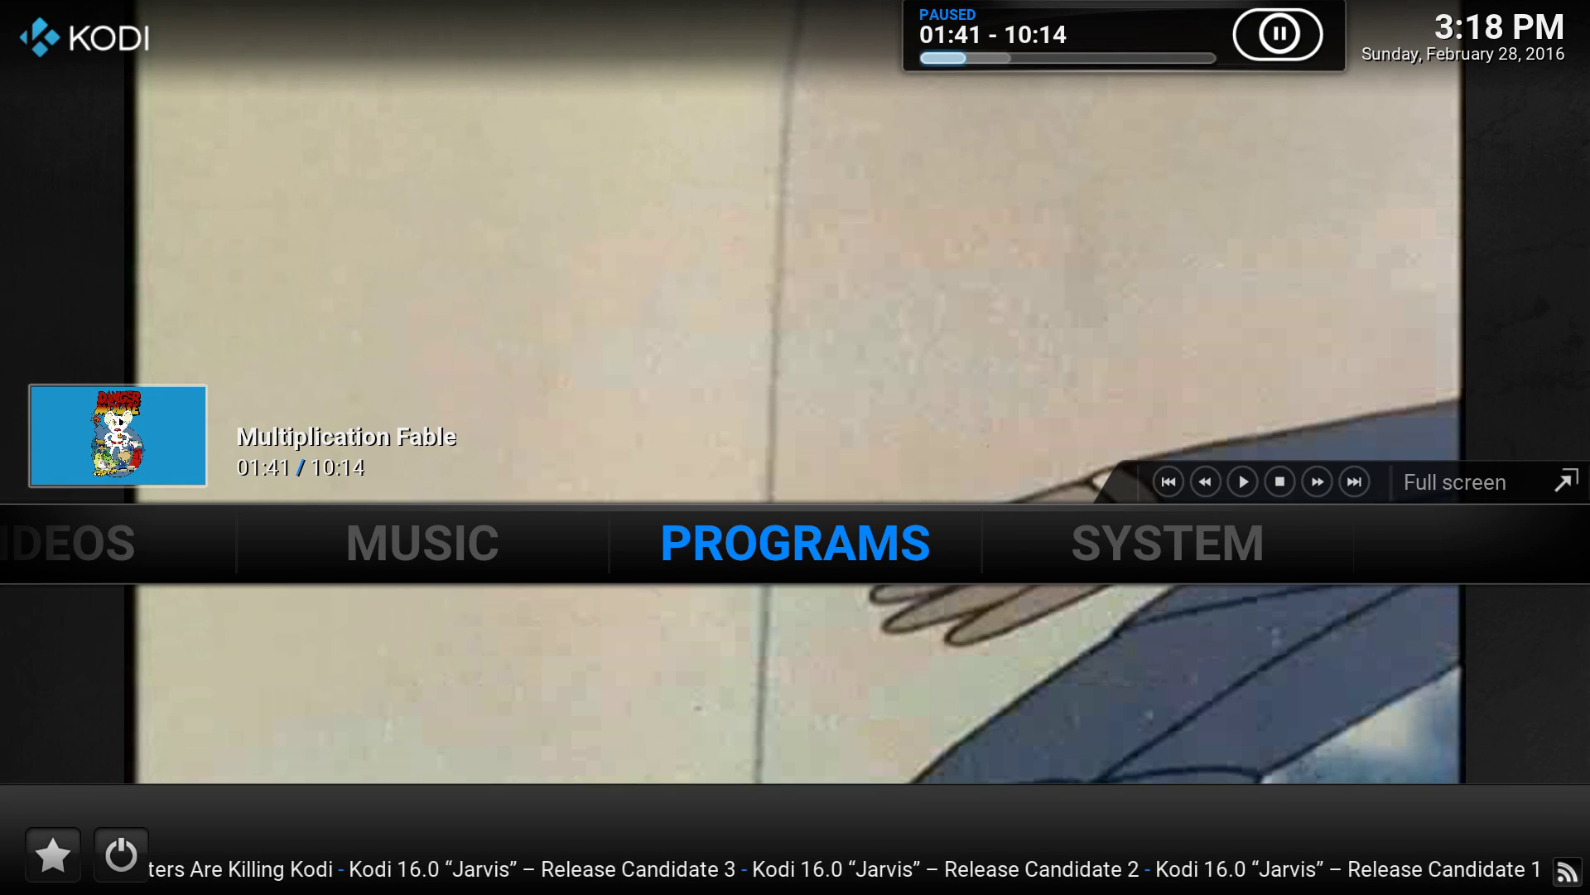
key("Return")
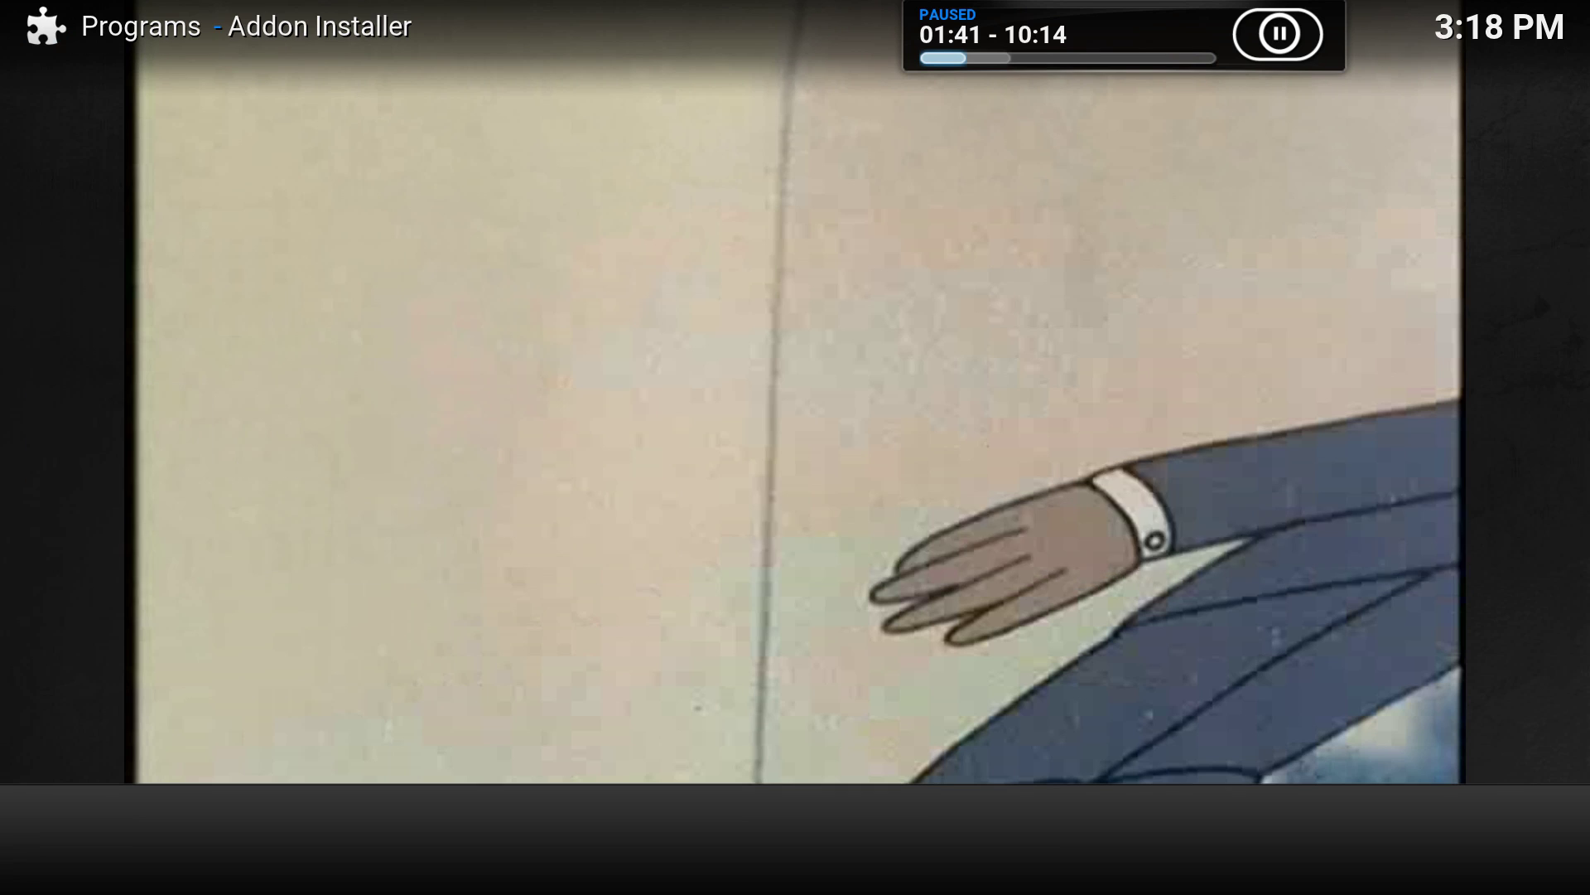
key("Right")
key("Down")
key("Left")
key("Left")
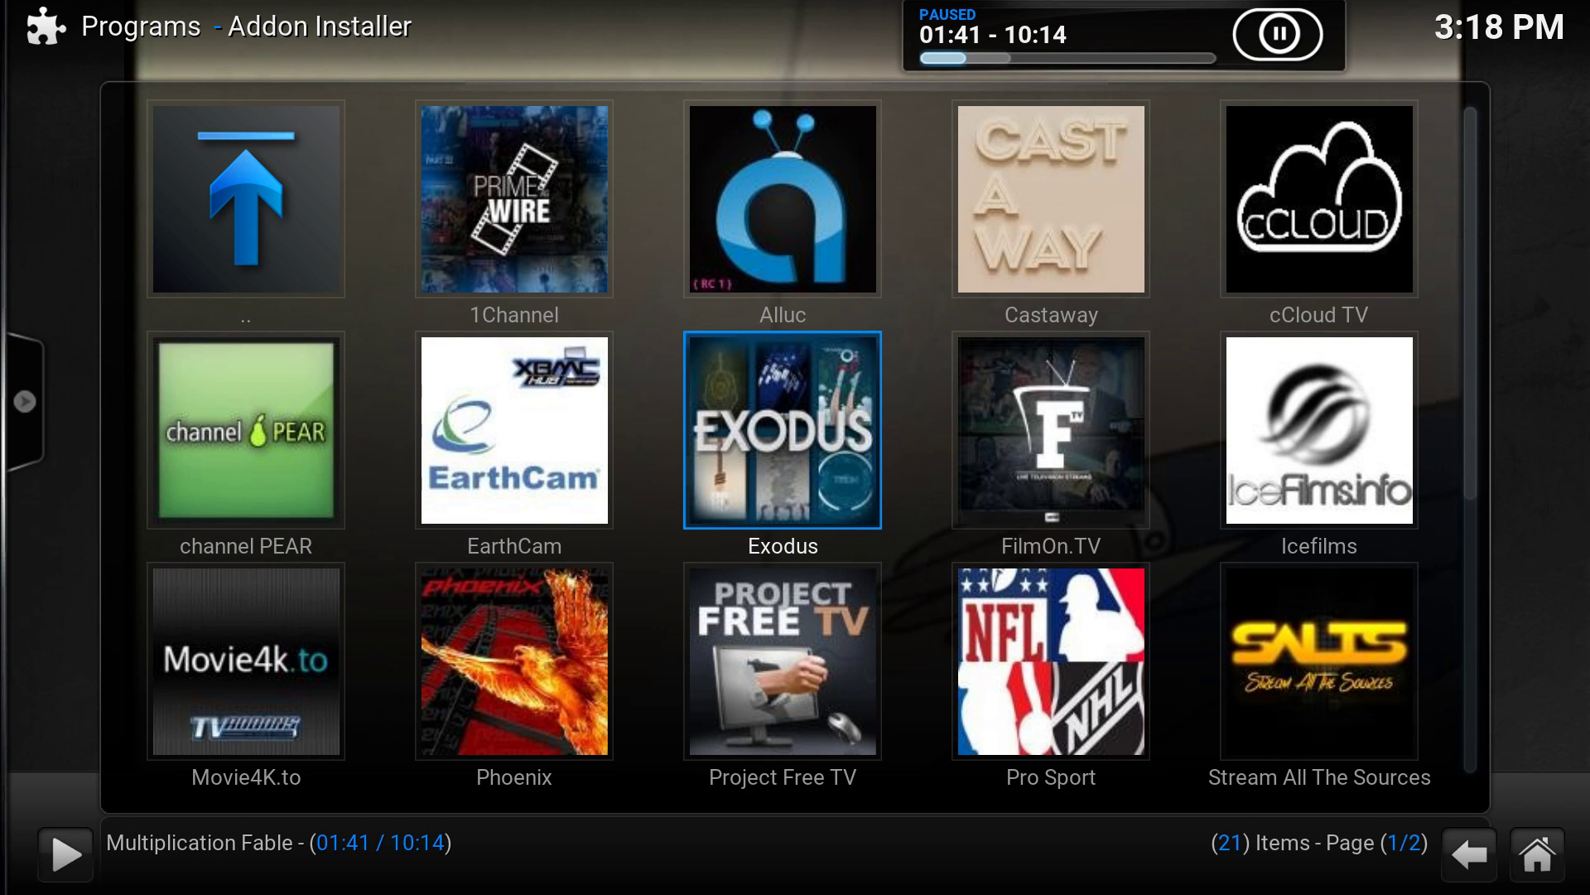
key("Down")
key("Left")
key("Right")
key("Right")
key("Left")
key("Right")
key("Right")
key("Down")
key("Down")
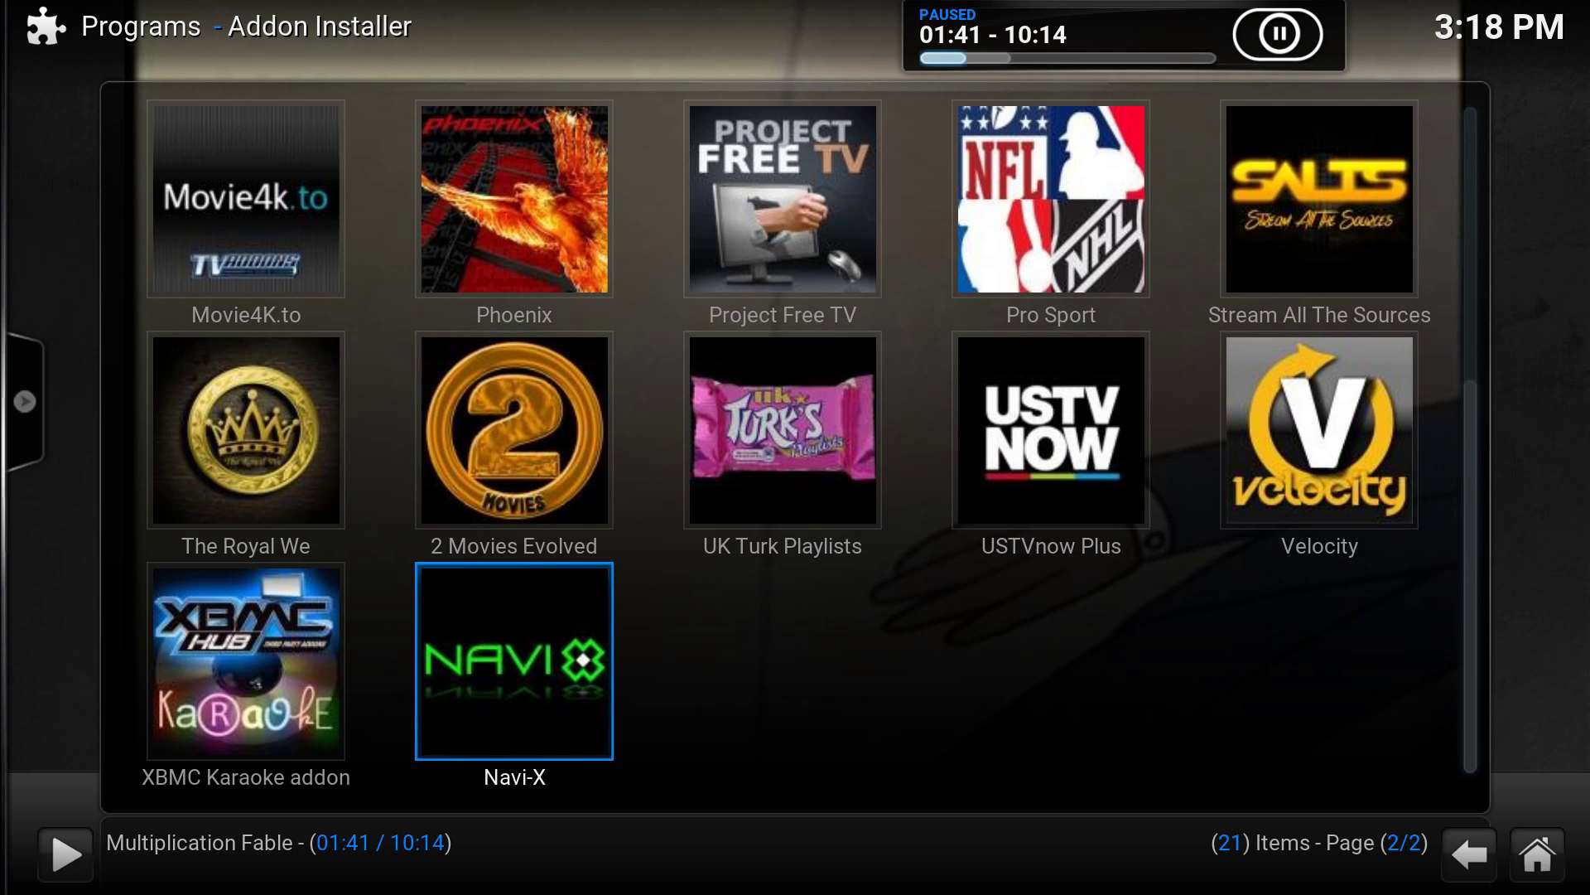
key("Left")
key("Left")
key("Up")
key("Right")
key("Right")
key("Right")
key("Right")
key("Right")
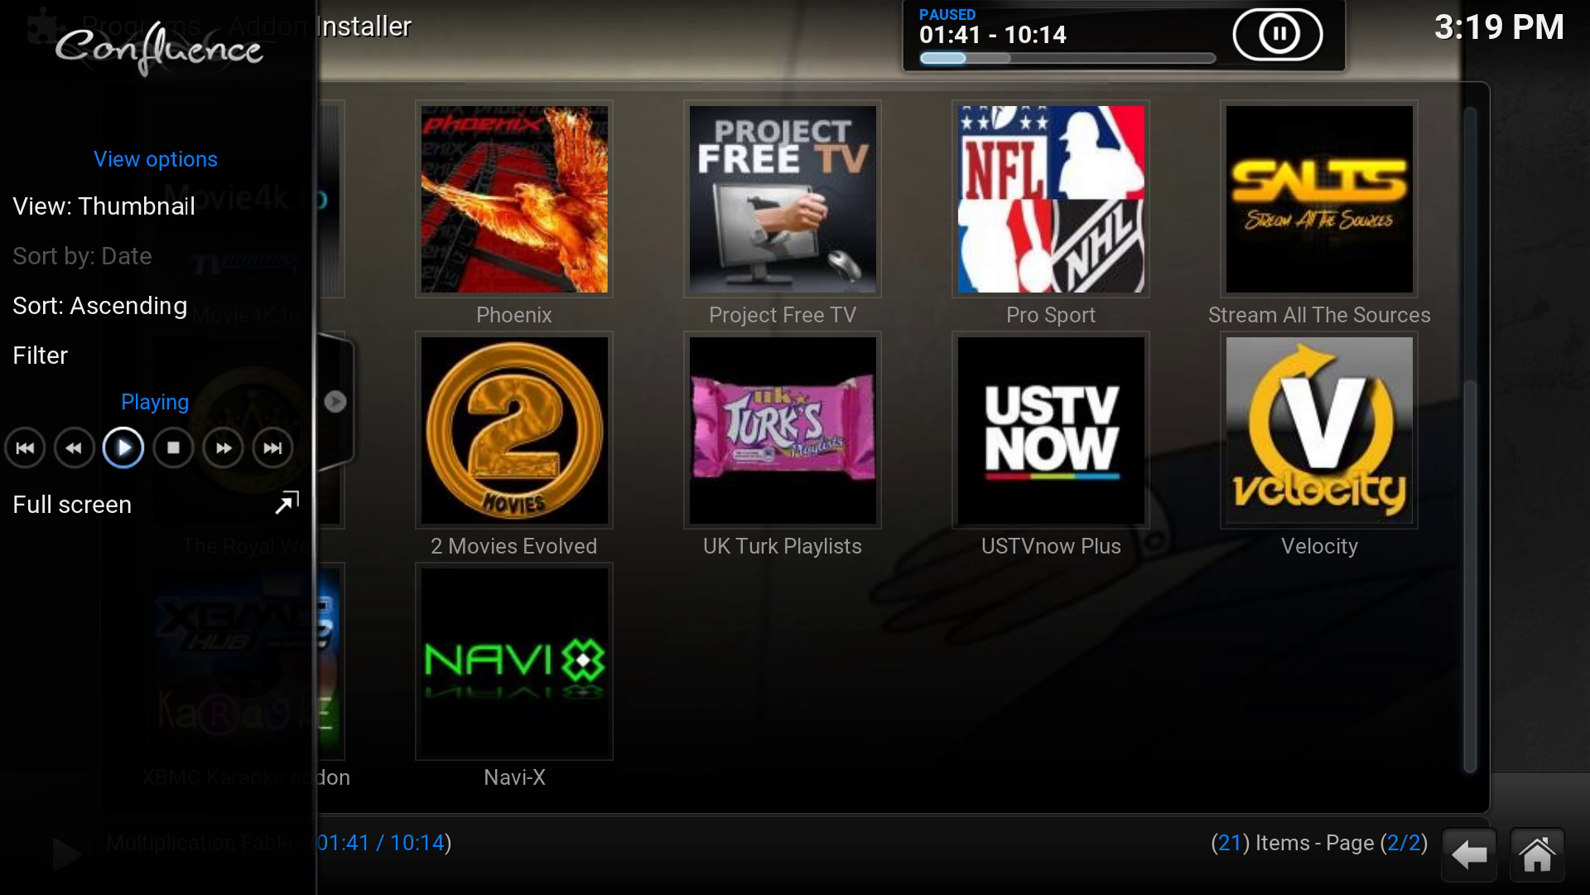
key("Up")
key("BackSpace")
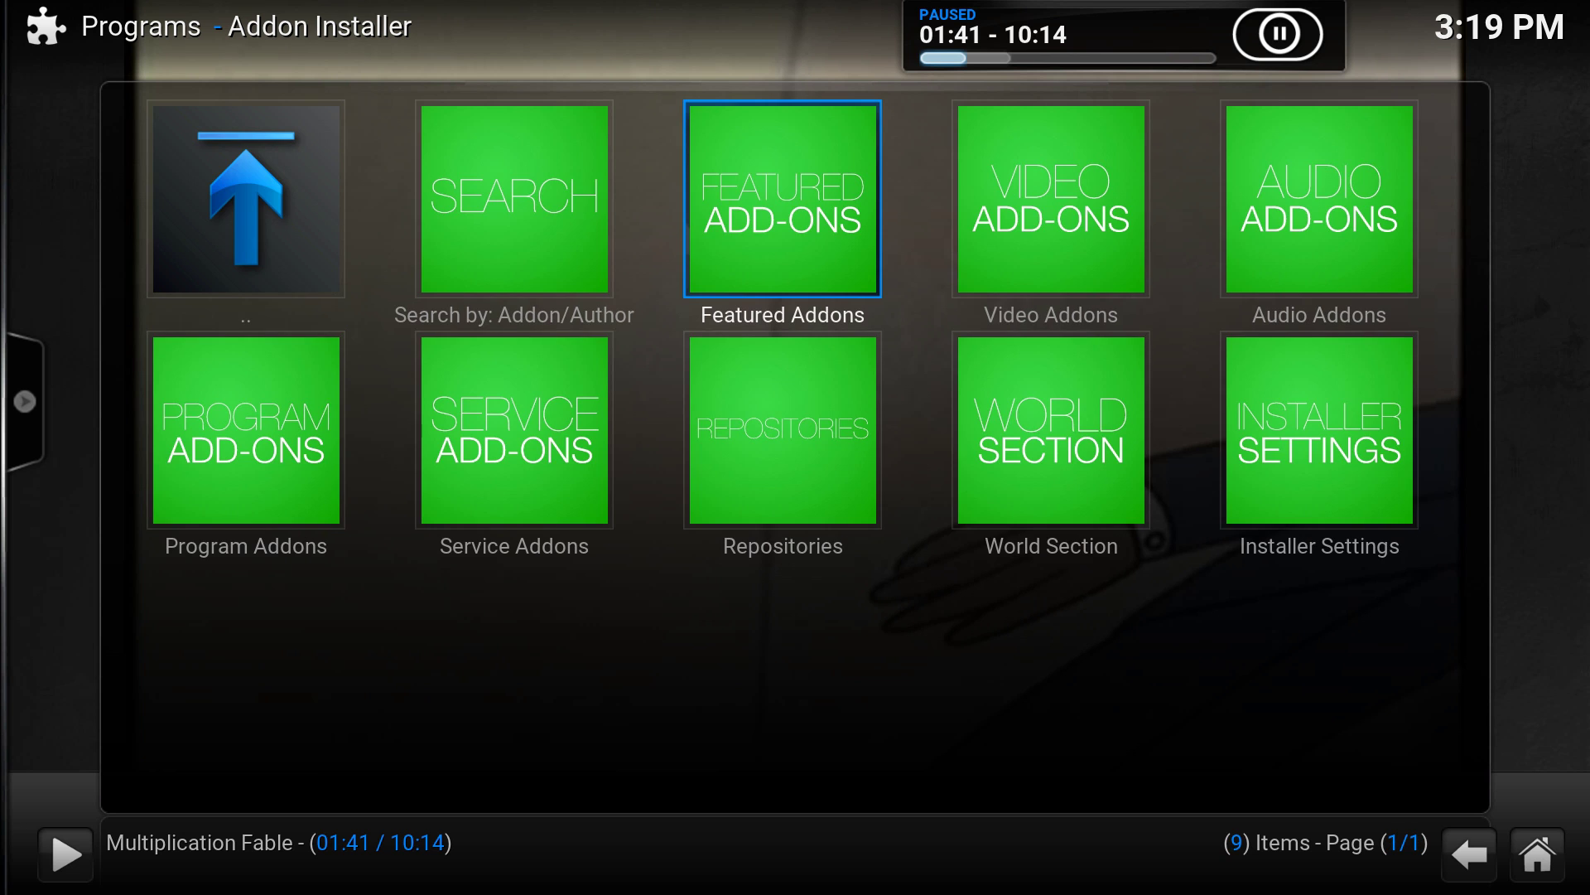
key("BackSpace")
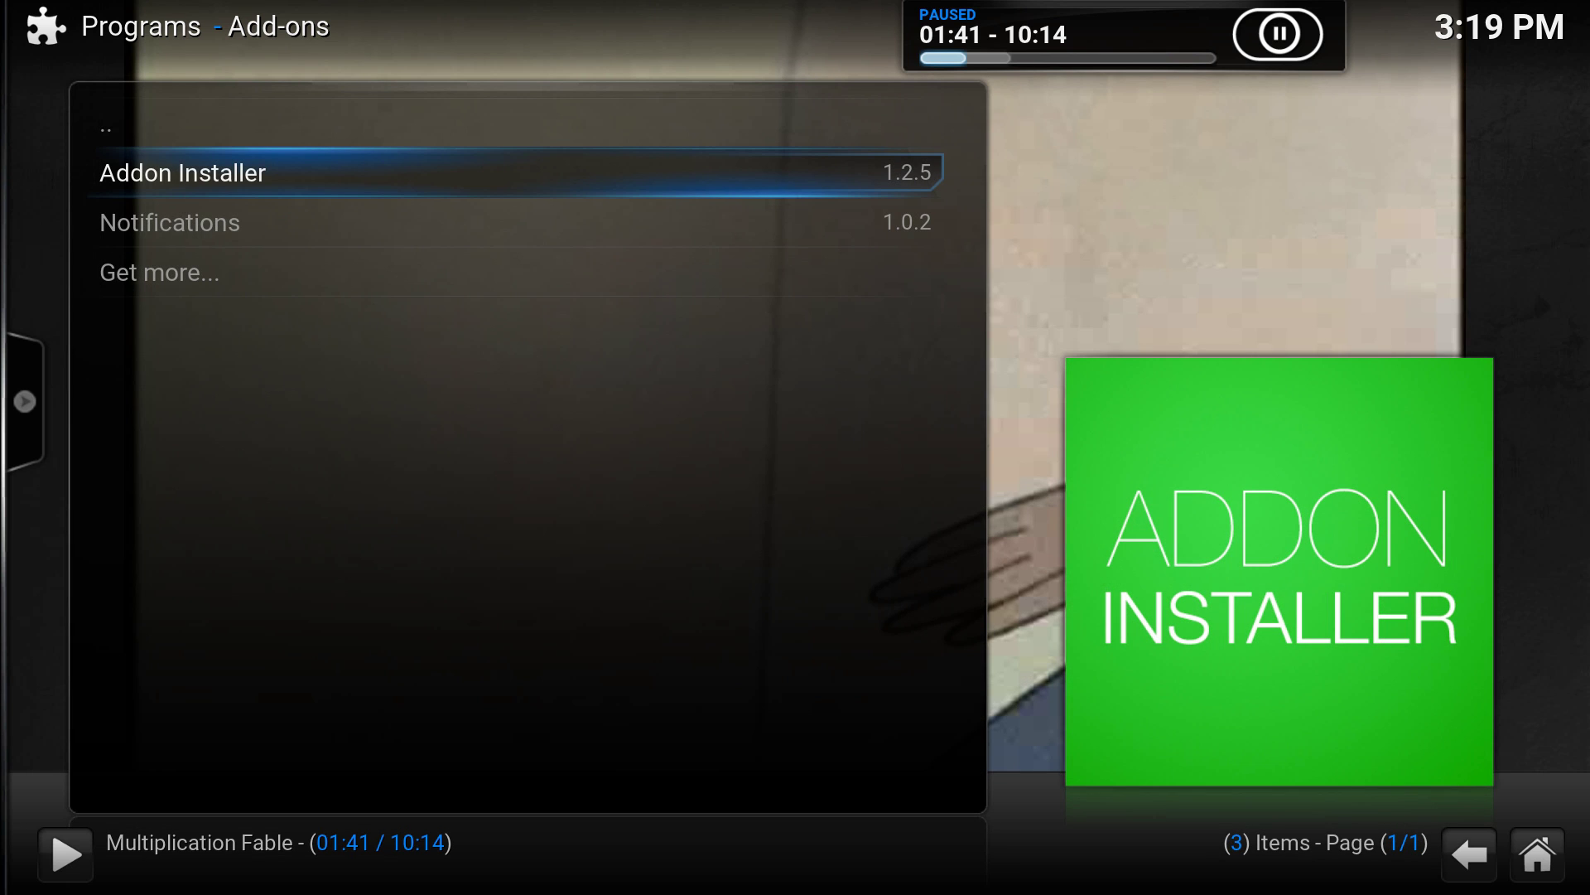
key("Escape")
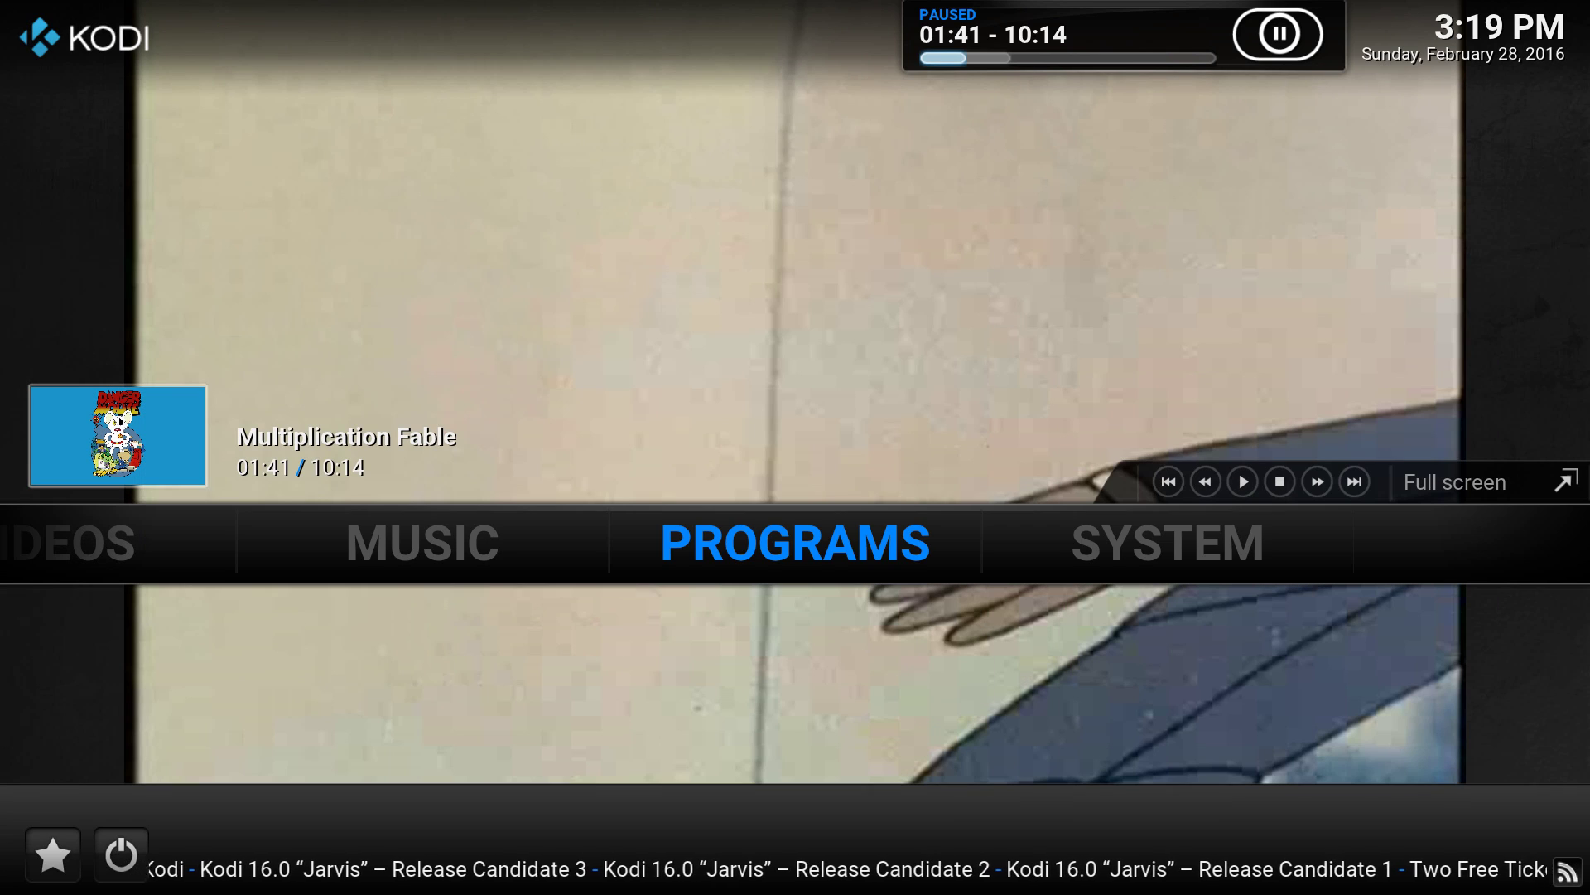
key("Left")
key("Left")
key("Left")
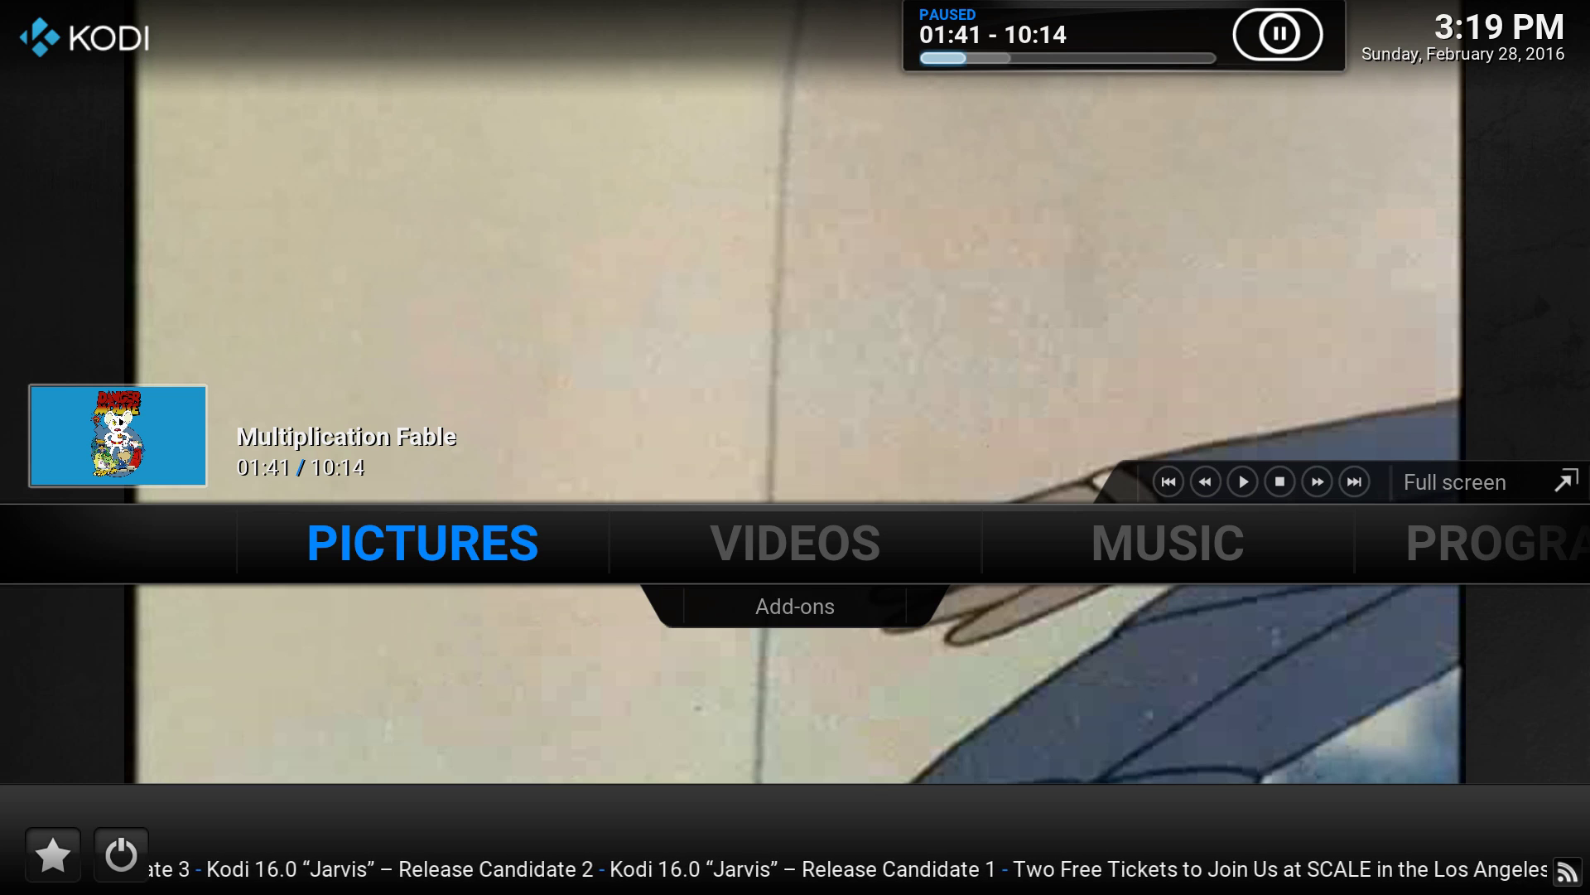
key("Down")
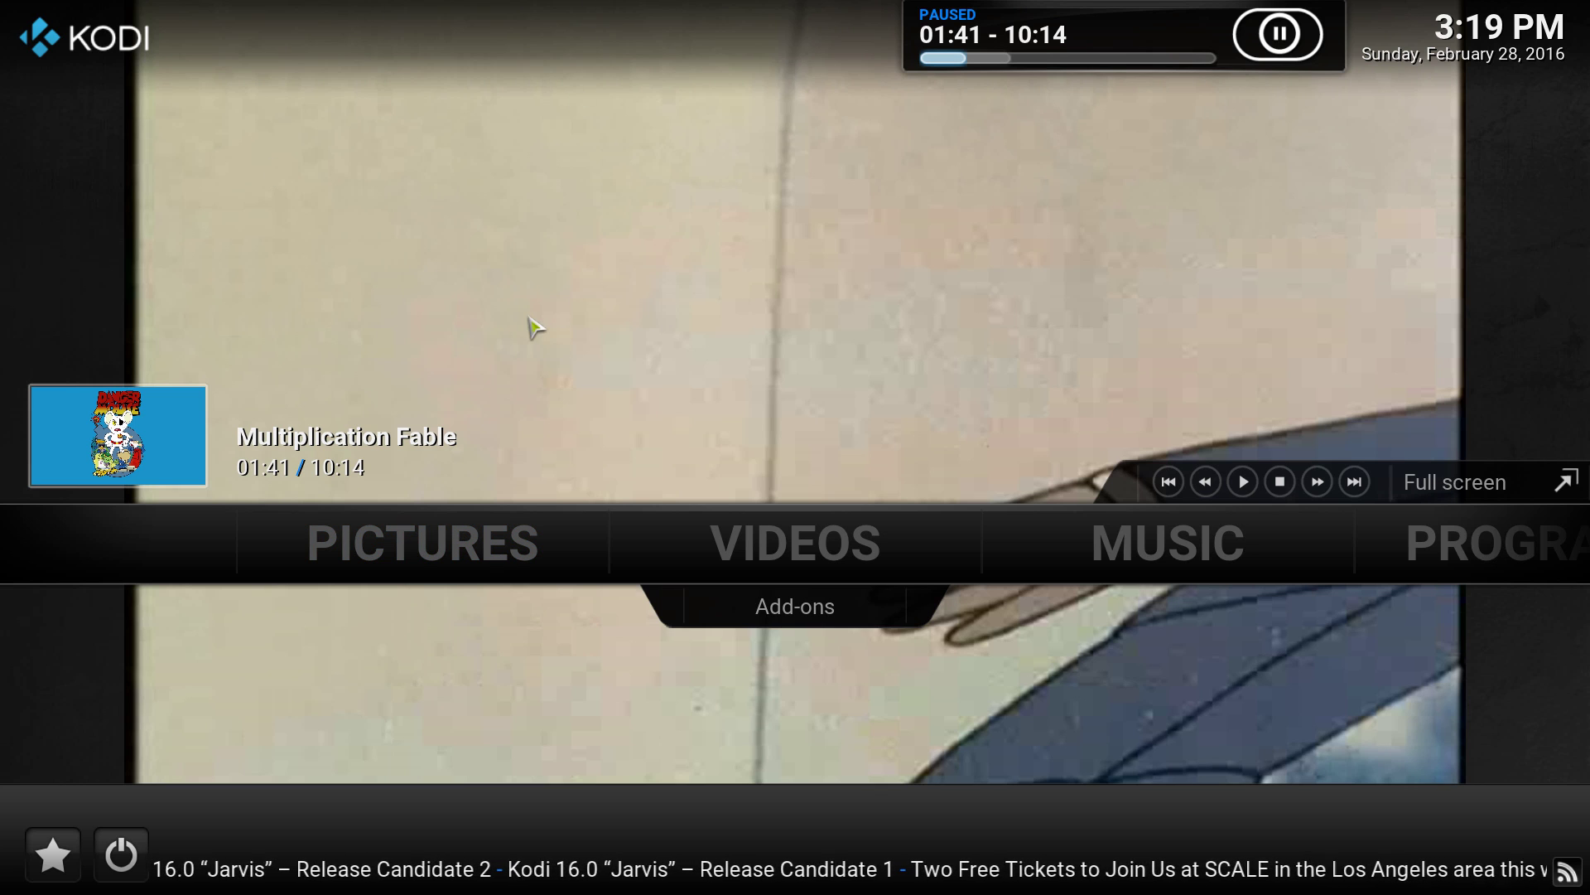